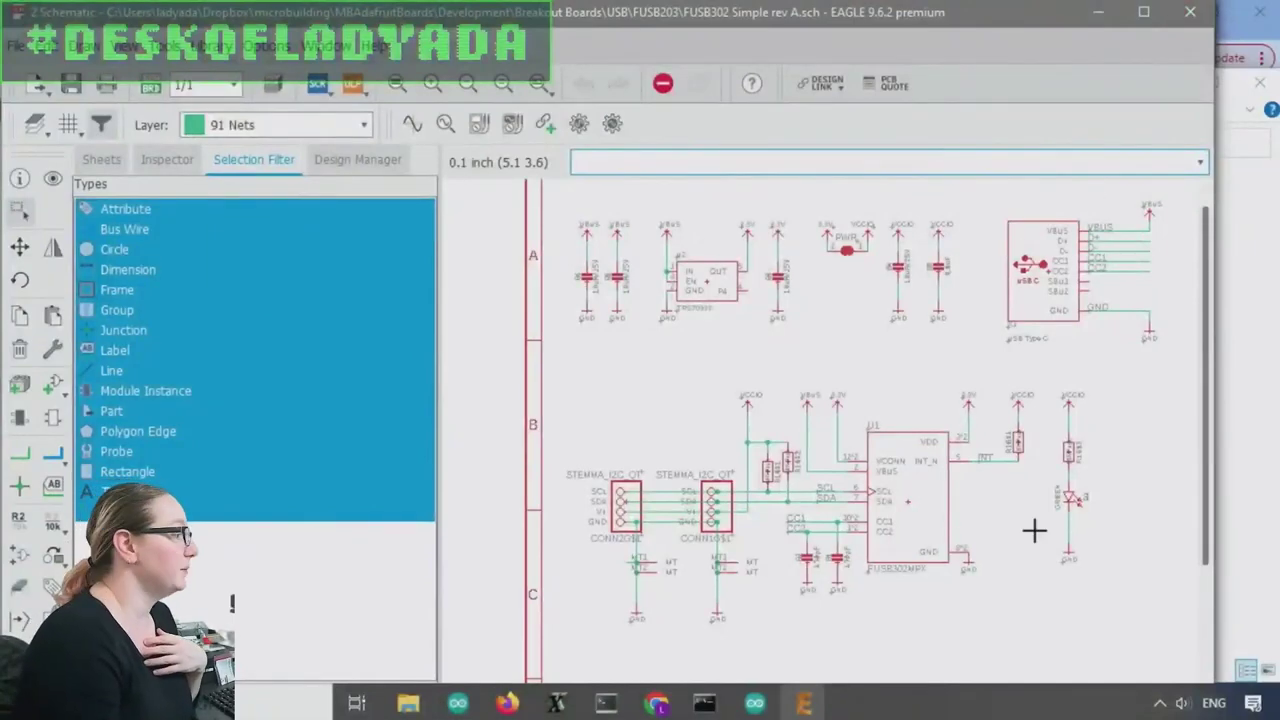
{"action": "scroll", "coordinate": [1034, 530], "scroll_direction": "up", "scroll_amount": 5}
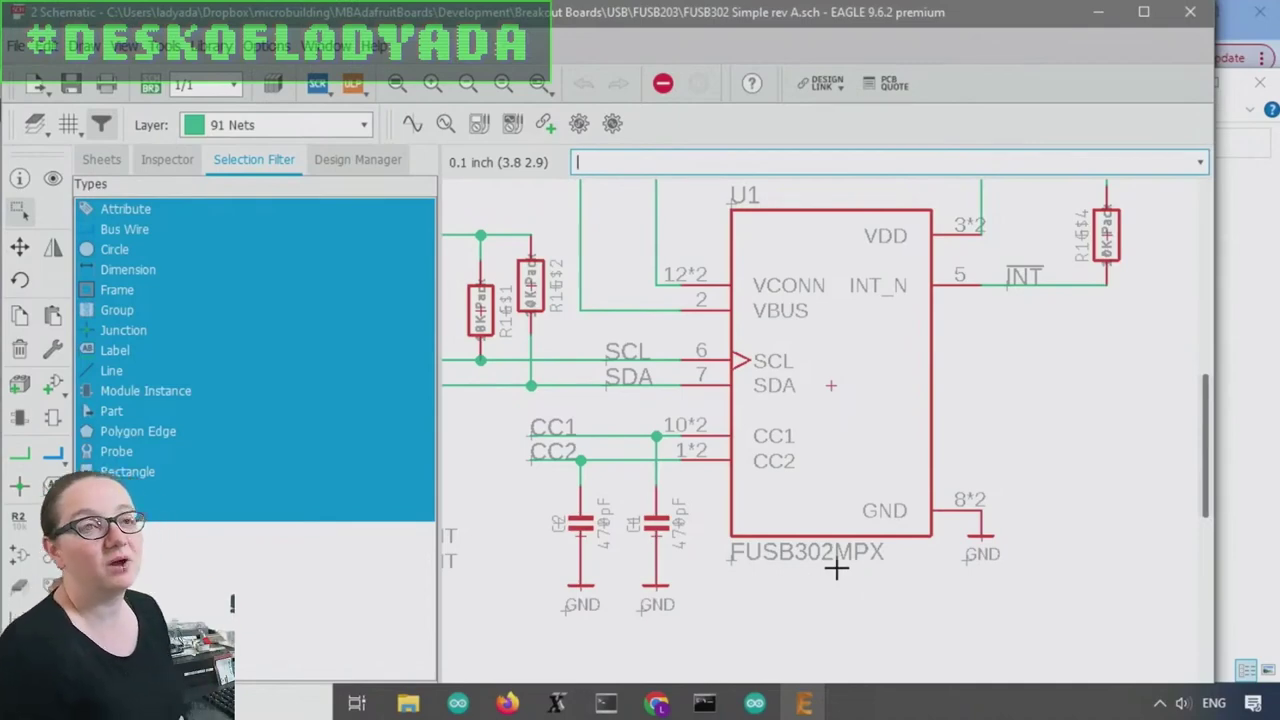
{"action": "scroll", "coordinate": [810, 493], "scroll_direction": "down", "scroll_amount": 2}
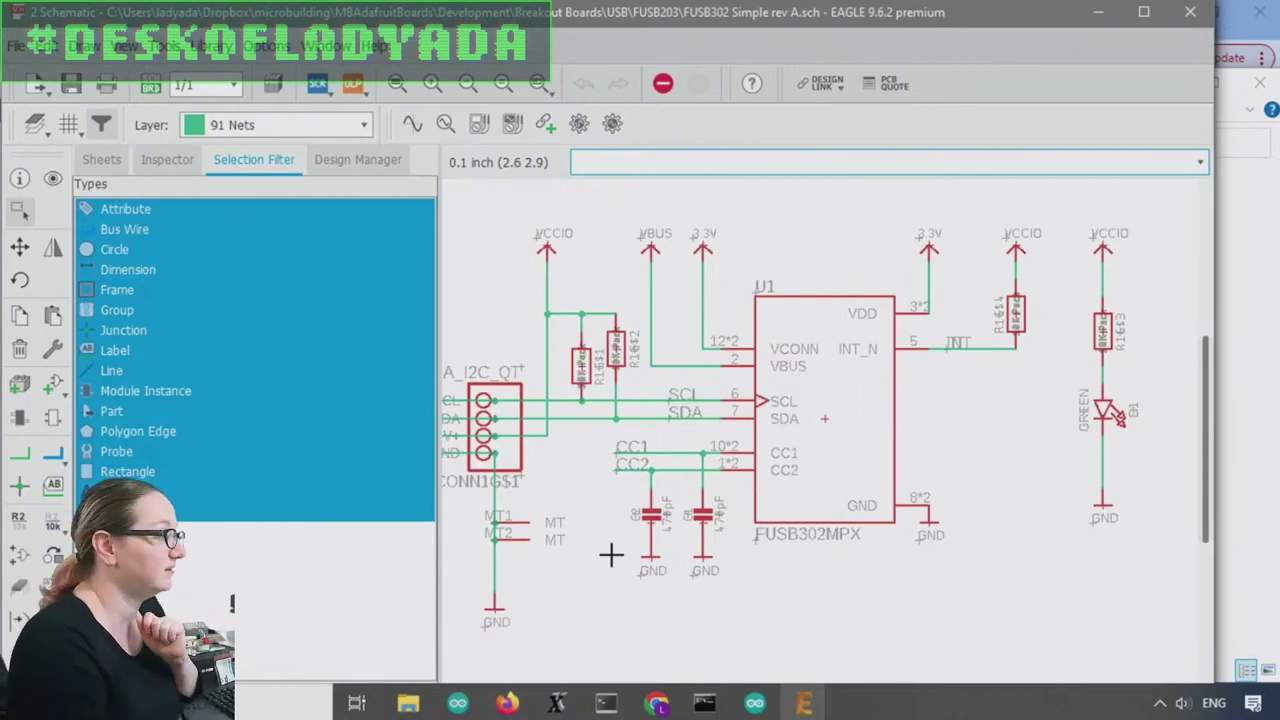
{"action": "scroll", "coordinate": [841, 383], "scroll_direction": "down", "scroll_amount": 2}
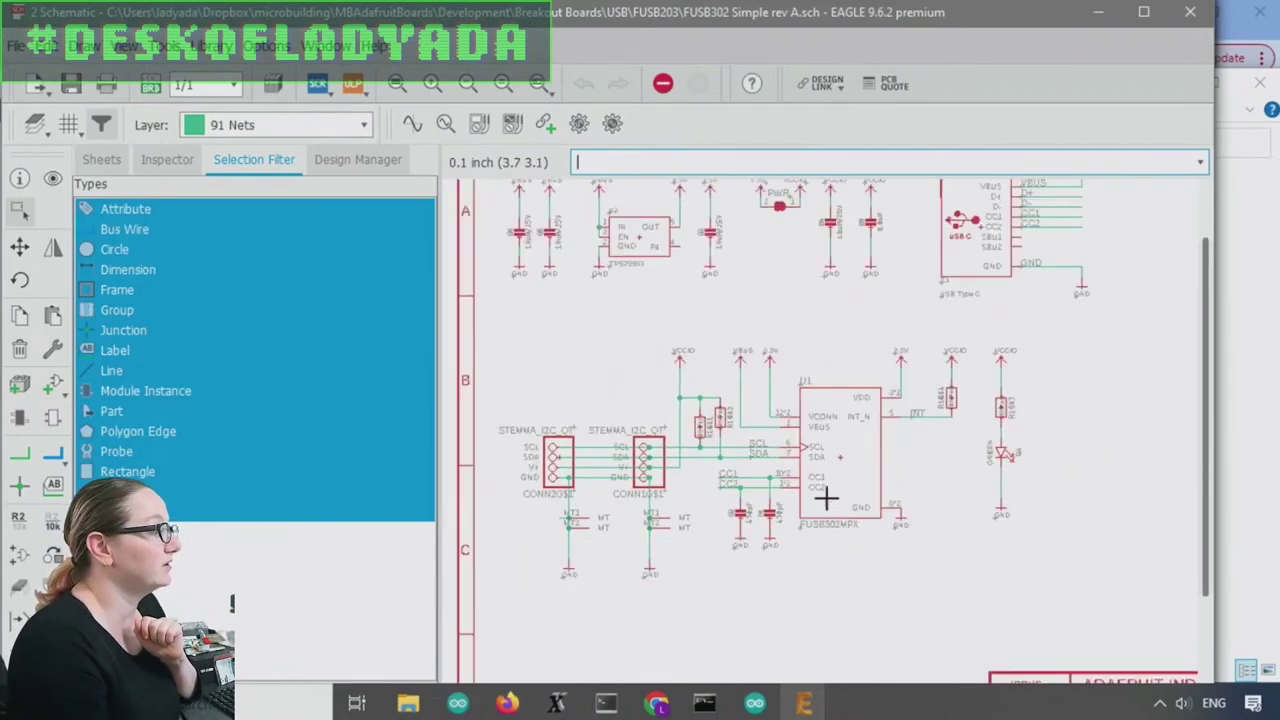
{"action": "scroll", "coordinate": [831, 430], "scroll_direction": "up", "scroll_amount": 2}
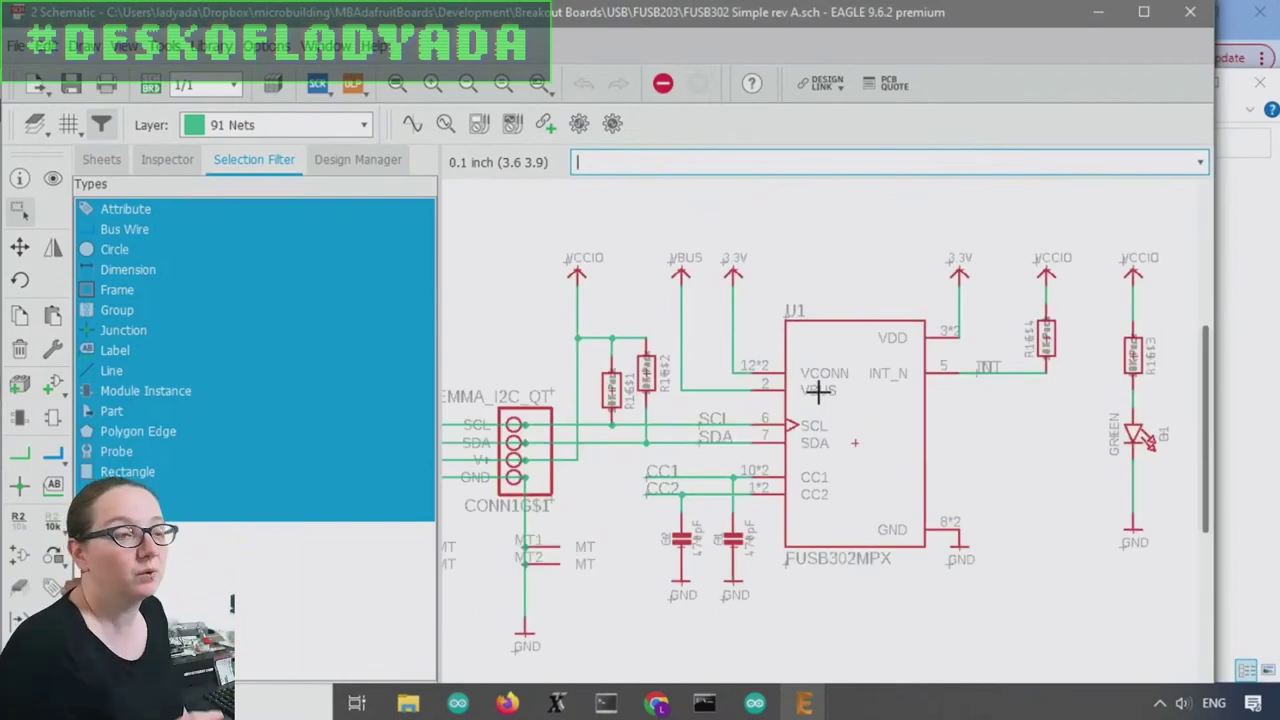
{"action": "scroll", "coordinate": [826, 470], "scroll_direction": "down", "scroll_amount": 4}
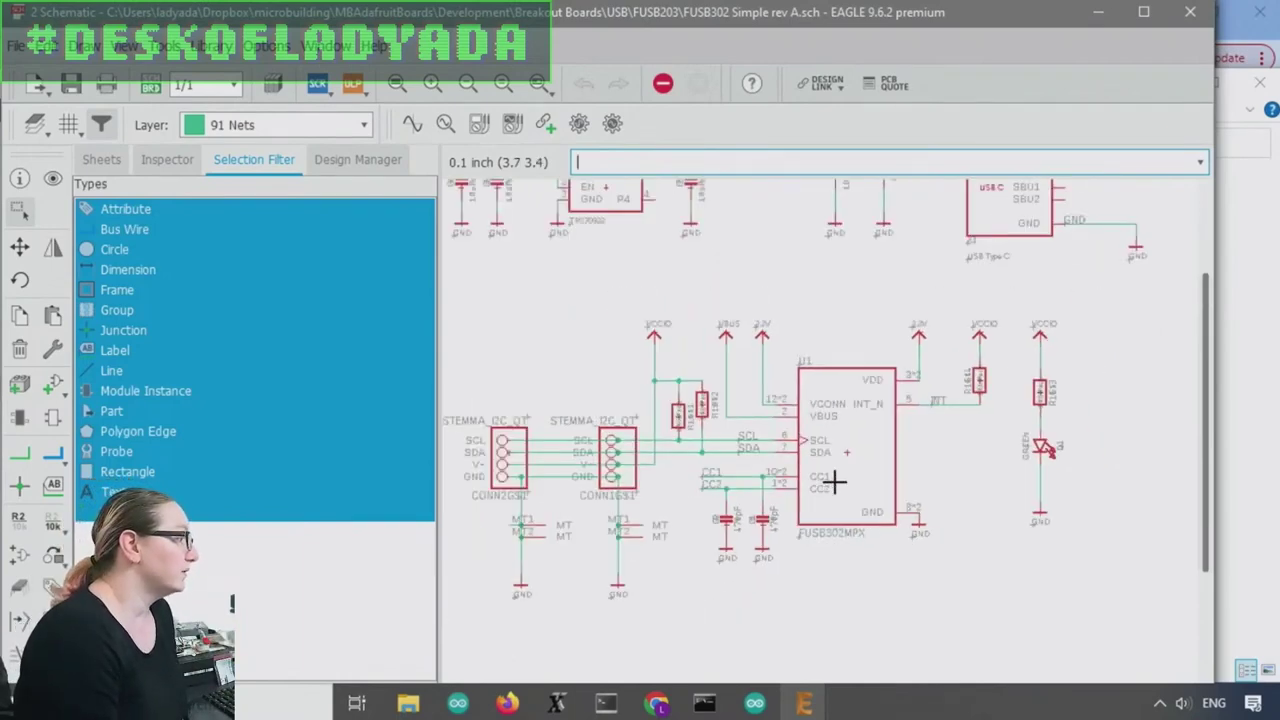
{"action": "scroll", "coordinate": [714, 272], "scroll_direction": "up", "scroll_amount": 4}
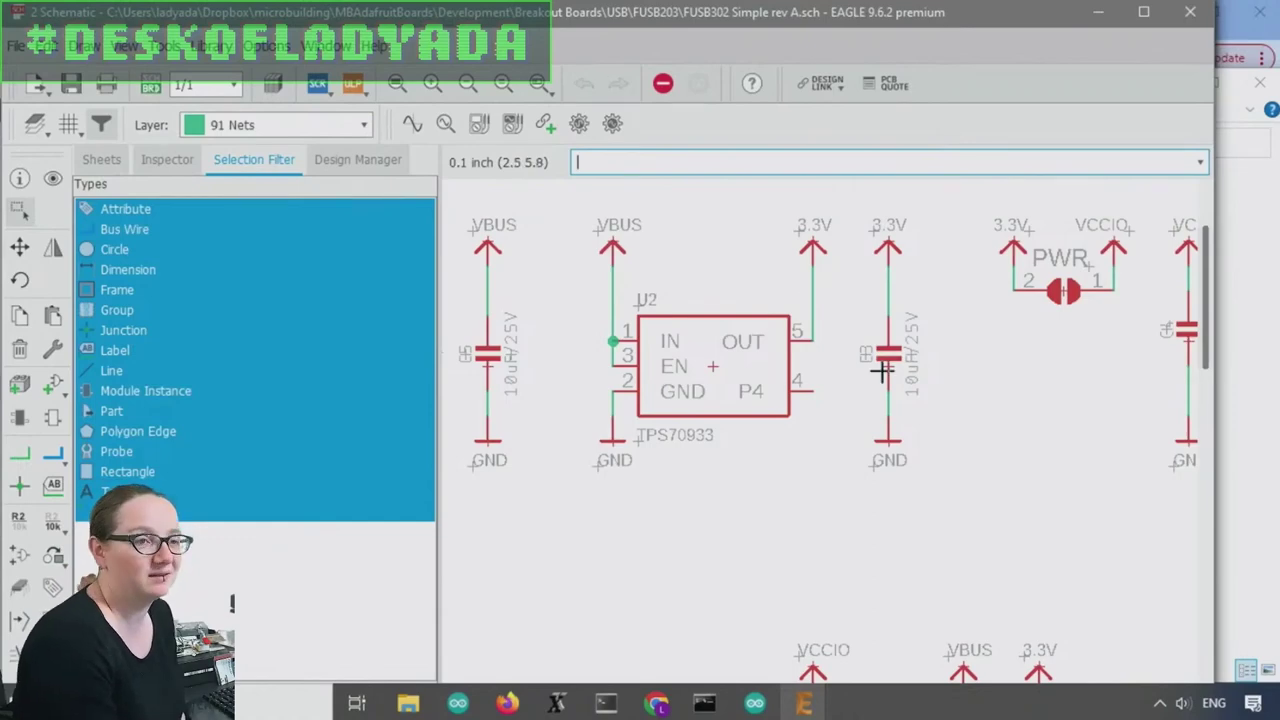
{"action": "scroll", "coordinate": [721, 455], "scroll_direction": "down", "scroll_amount": 1}
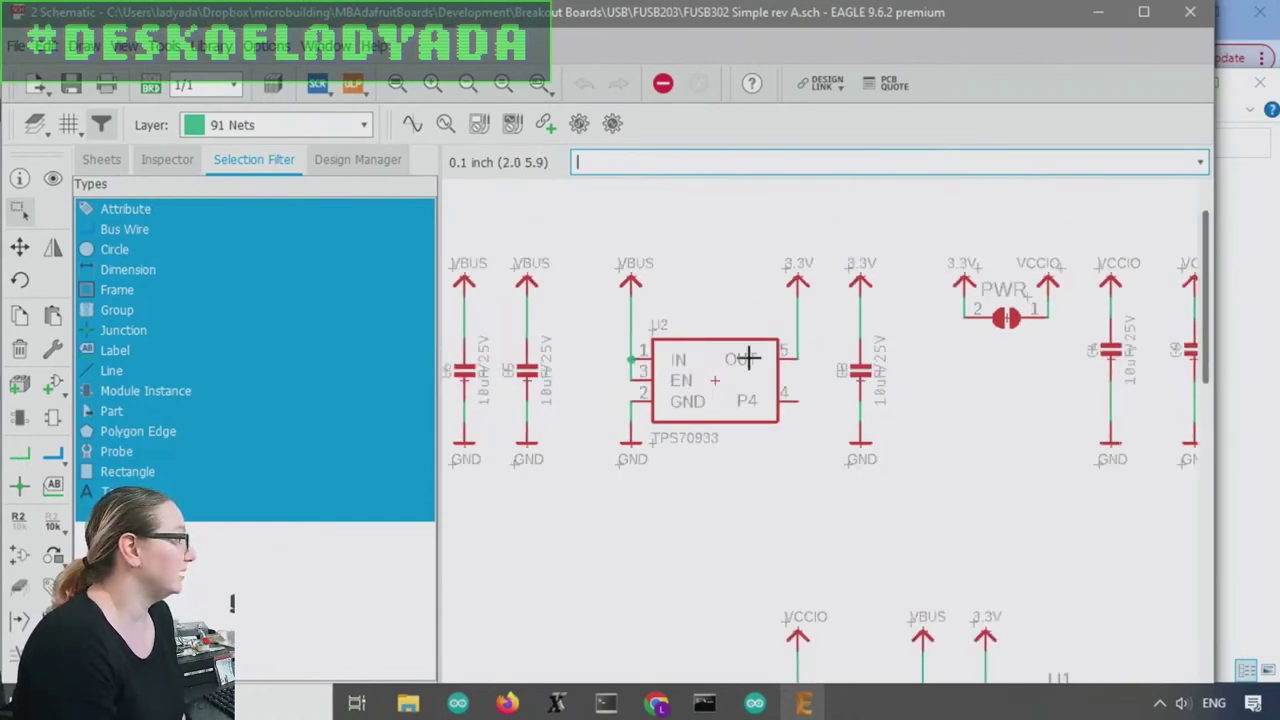
- Go to digikey.com in Chrome and search for 'fusb302'
{"action": "left_click", "coordinate": [656, 703]}
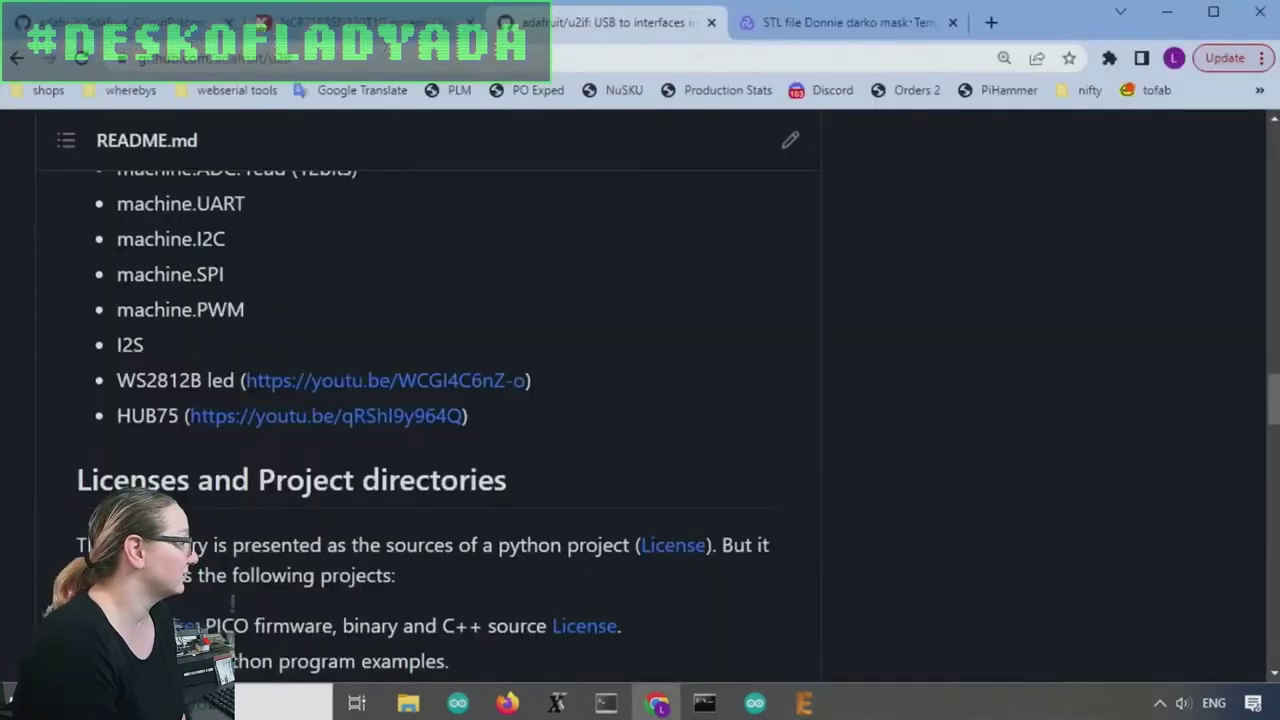
{"action": "left_click", "coordinate": [785, 58]}
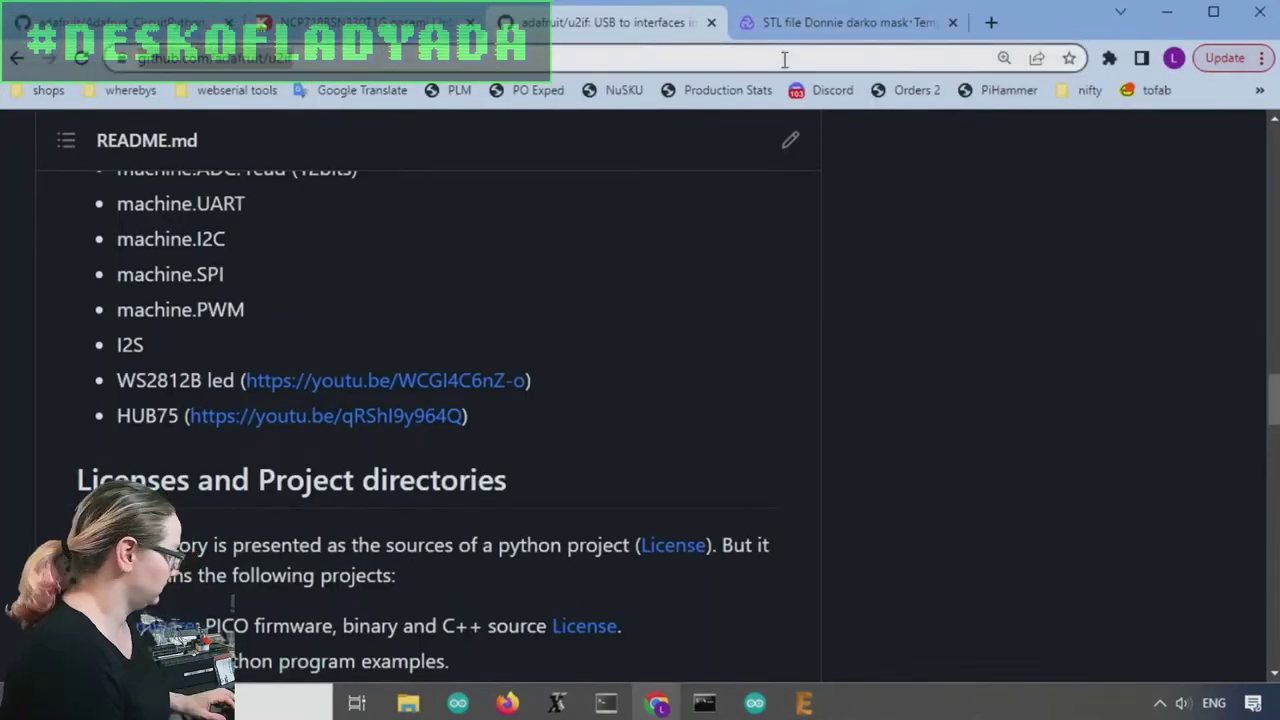
{"action": "type", "text": "di"}
{"action": "key", "text": "Return"}
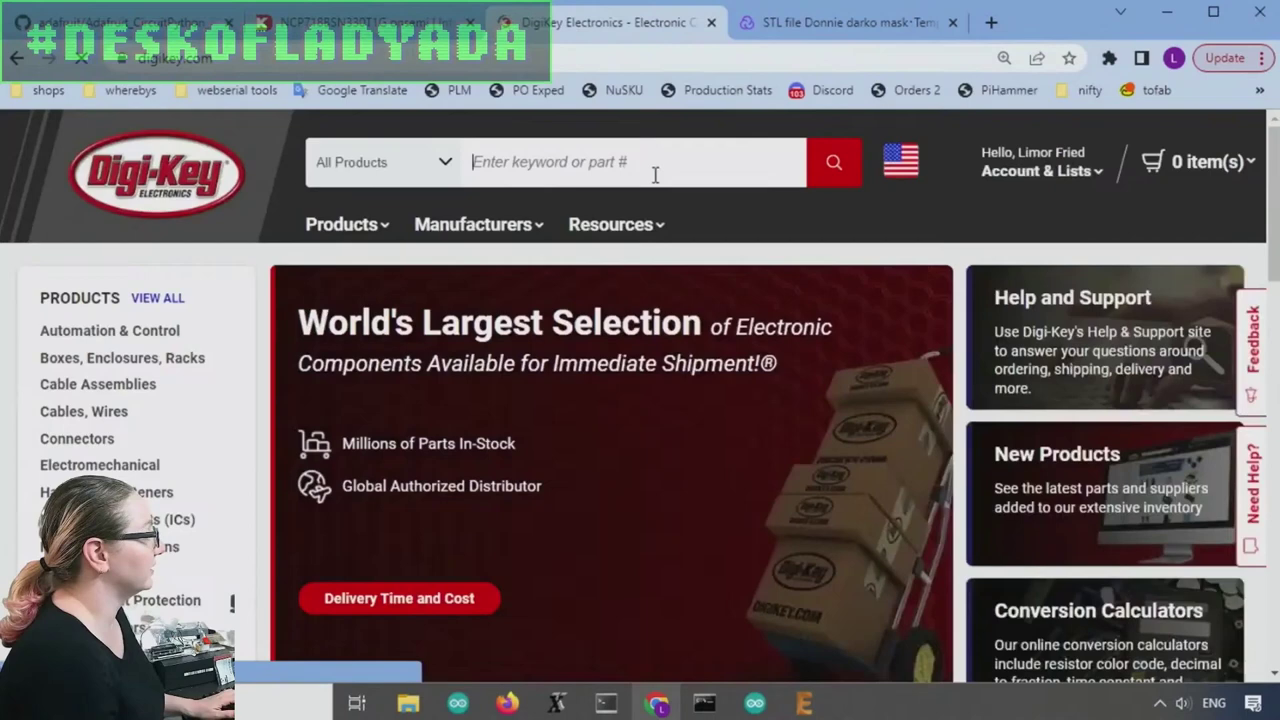
{"action": "type", "text": "fsu"}
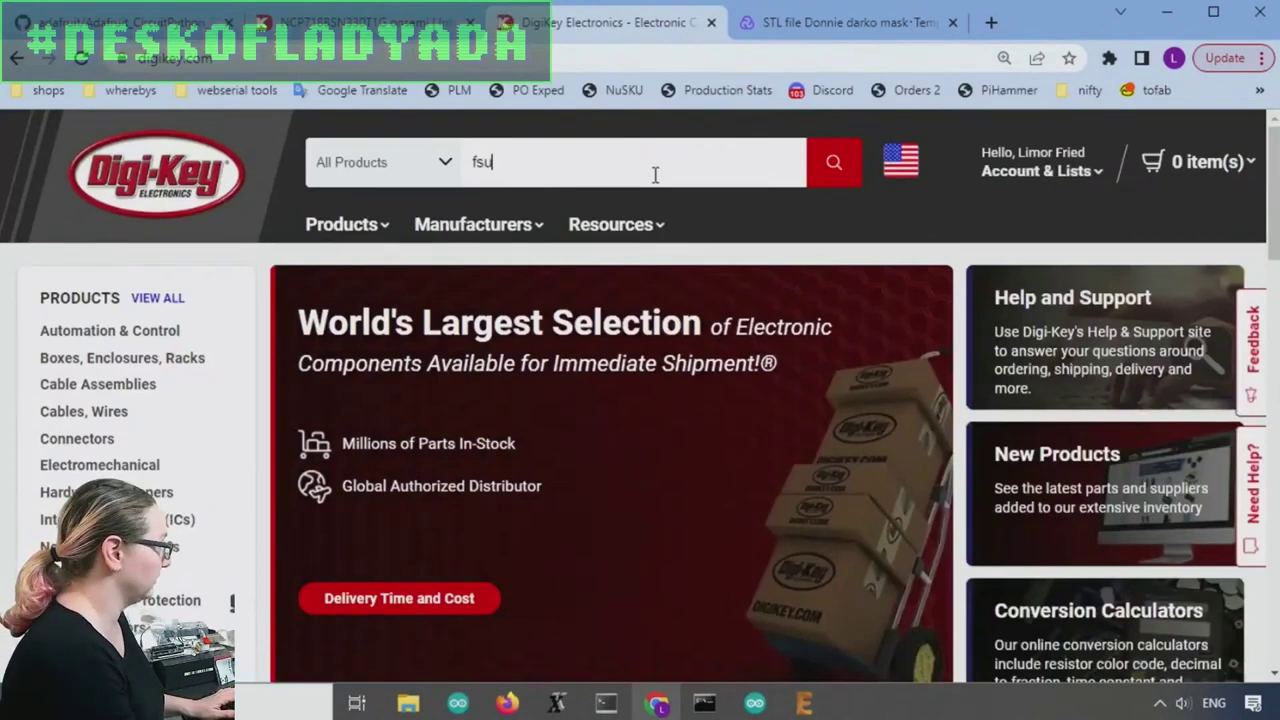
{"action": "key", "text": "BackSpace"}
{"action": "key", "text": "BackSpace"}
{"action": "type", "text": "usb30"}
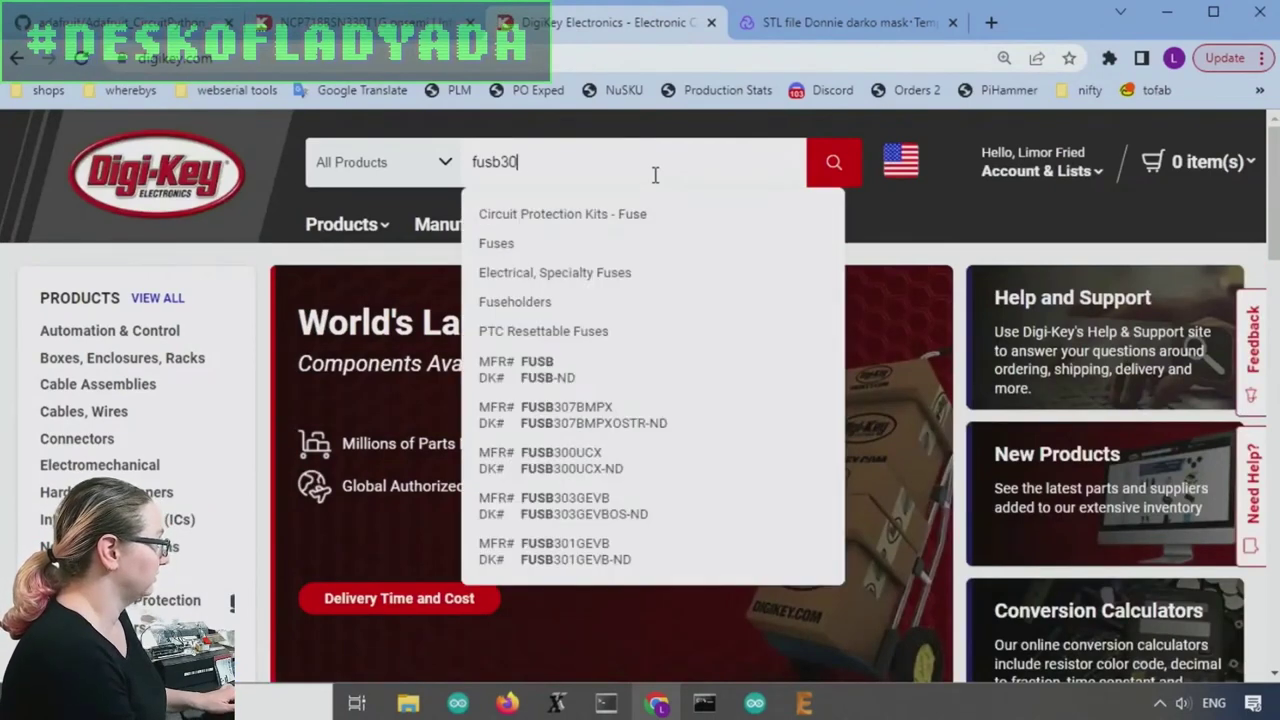
{"action": "type", "text": "2"}
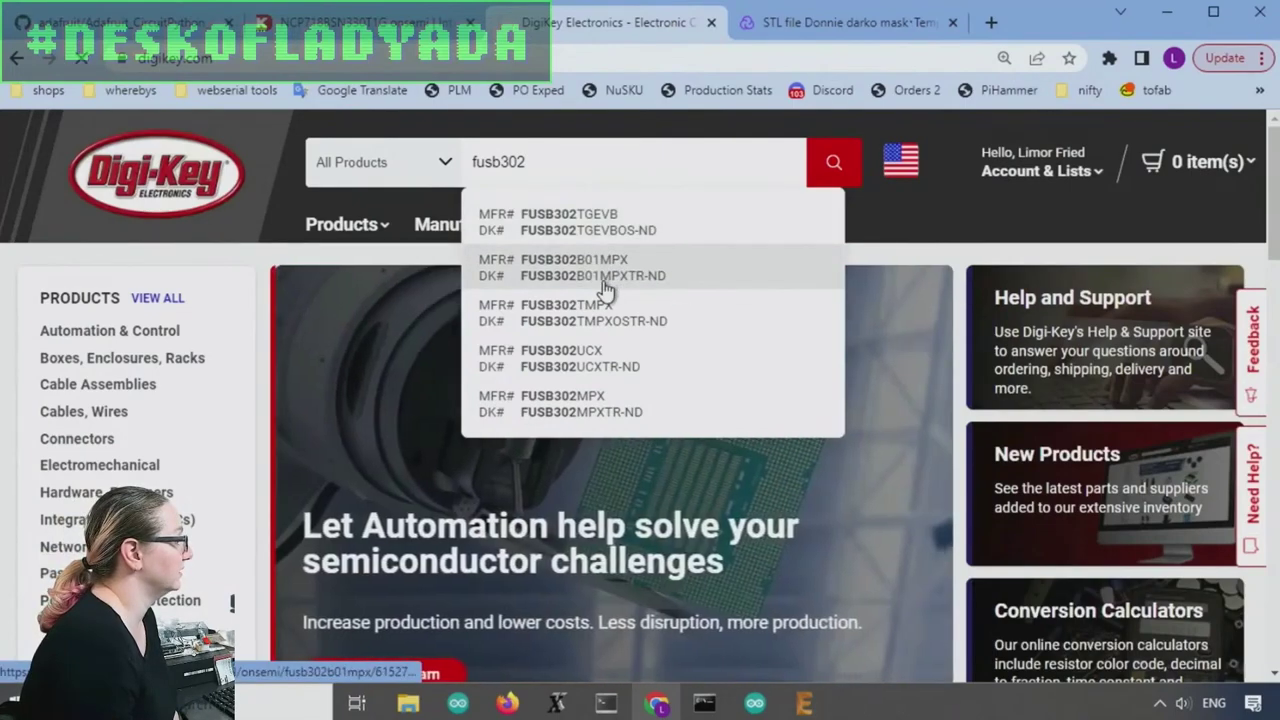
- Open the FUSB302B01MPX product page and look through it
{"action": "left_click", "coordinate": [605, 287]}
{"action": "scroll", "coordinate": [570, 279], "scroll_direction": "down", "scroll_amount": 5}
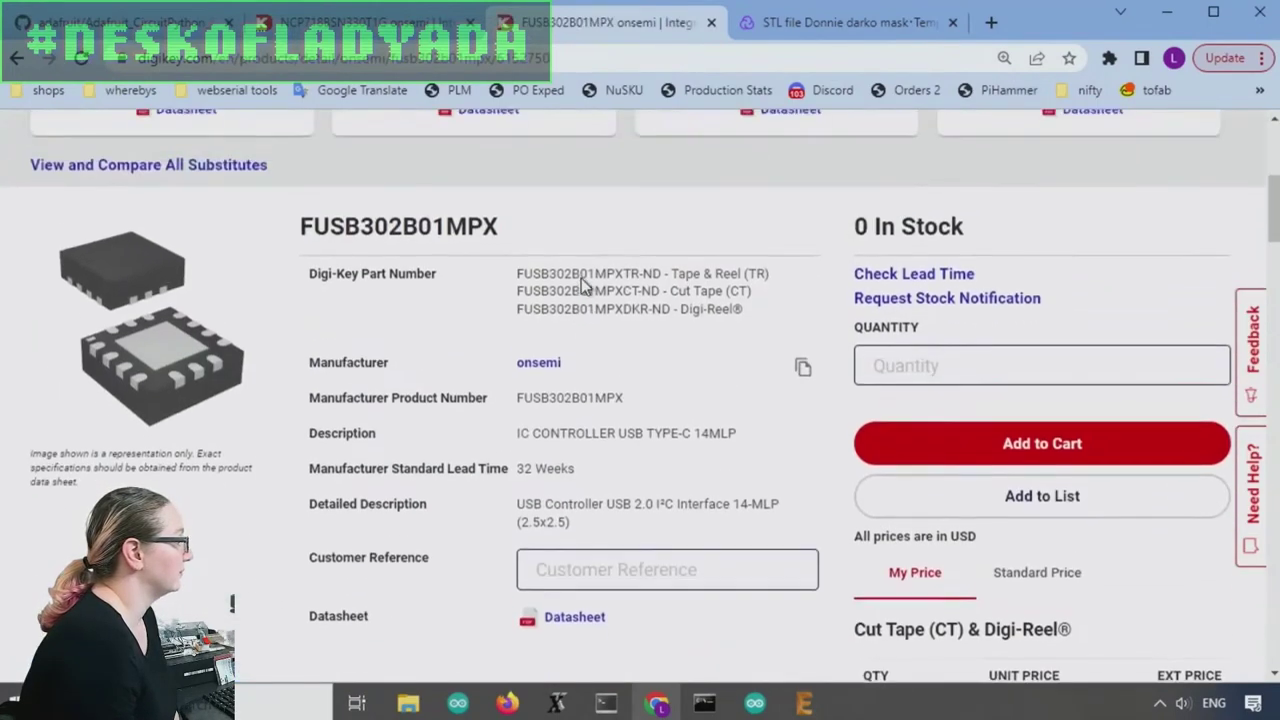
{"action": "scroll", "coordinate": [640, 285], "scroll_direction": "down", "scroll_amount": 6}
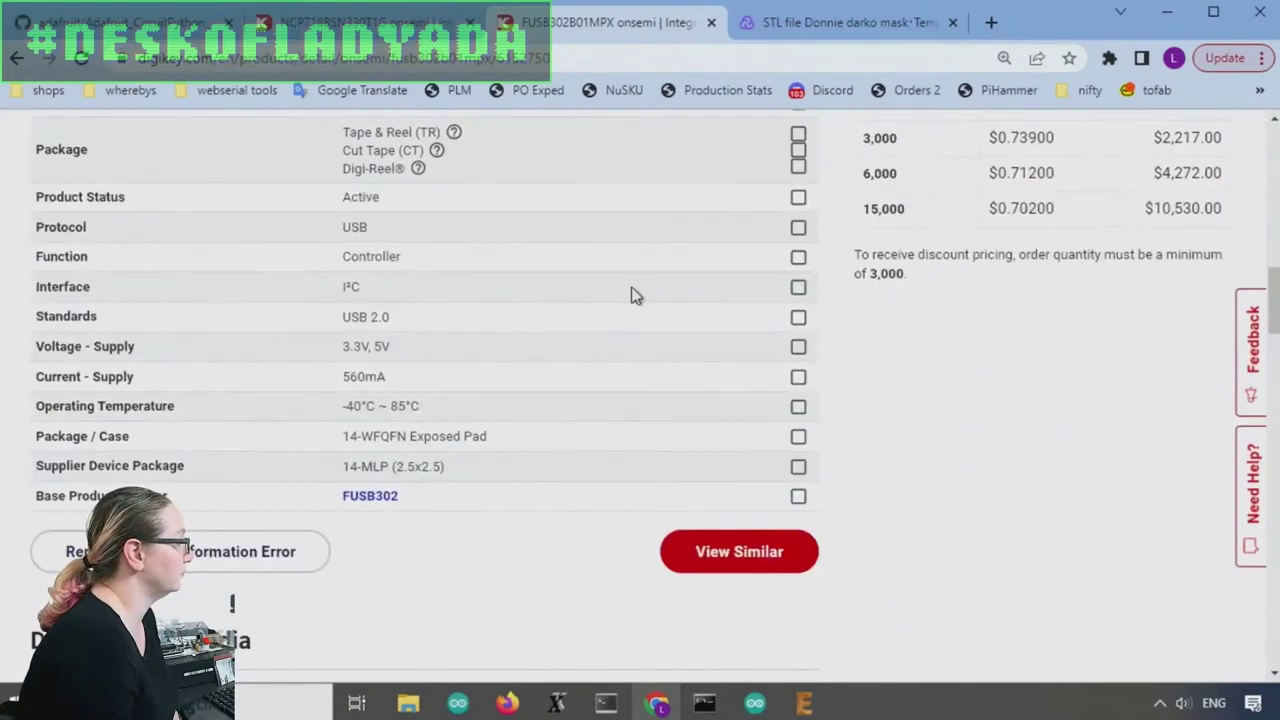
{"action": "scroll", "coordinate": [625, 296], "scroll_direction": "down", "scroll_amount": 10}
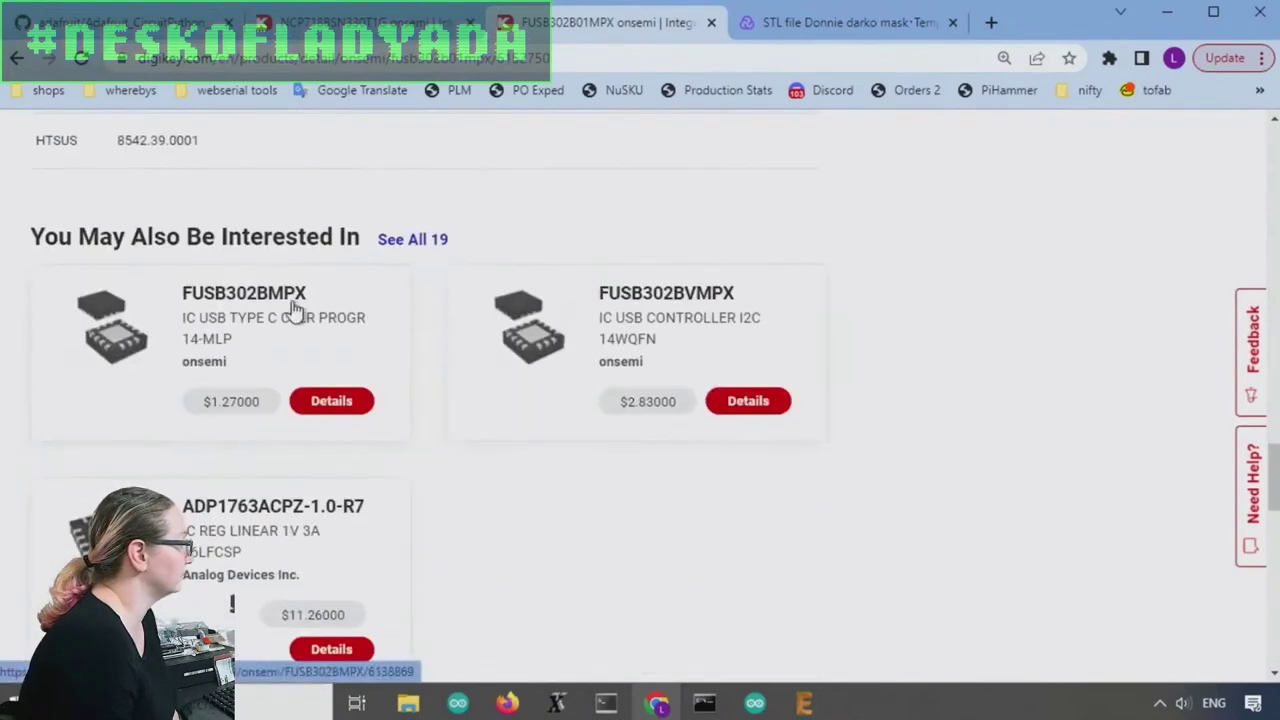
- Open the FUSB302BMPX page and show standard pricing: 2,284 in stock, $1.27 each
{"action": "left_click", "coordinate": [274, 304]}
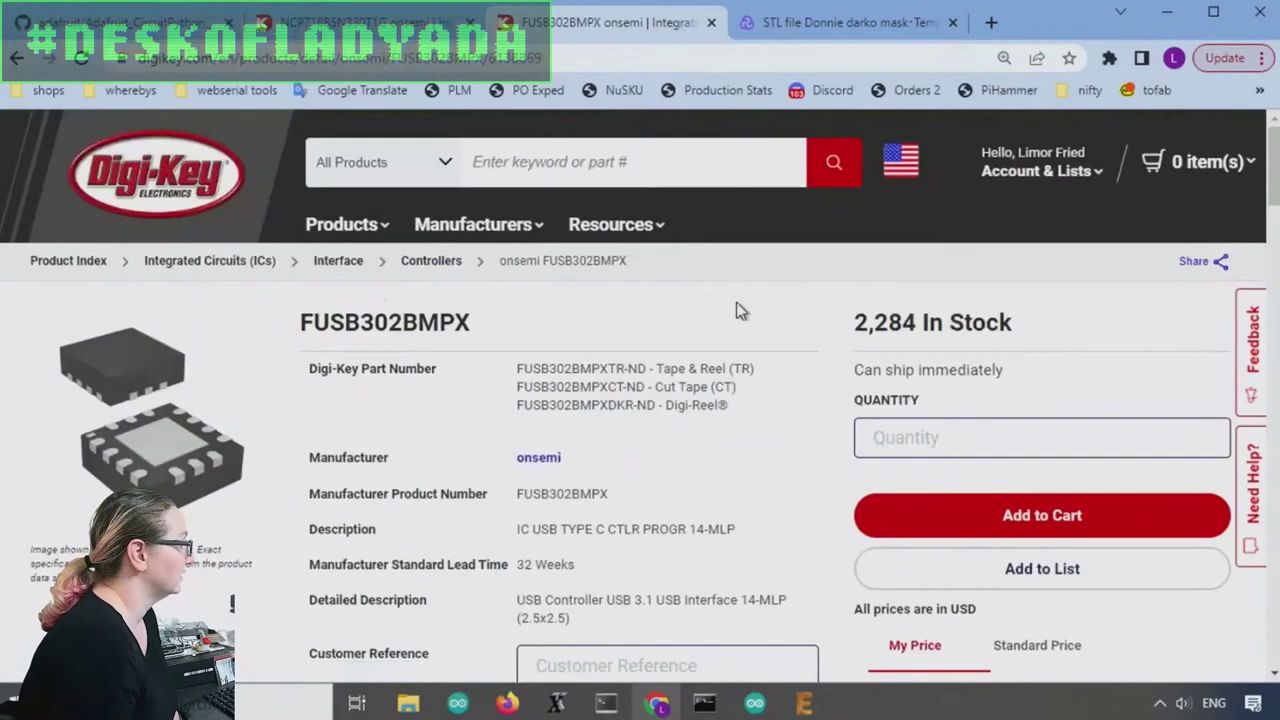
{"action": "scroll", "coordinate": [740, 310], "scroll_direction": "down", "scroll_amount": 2}
{"action": "scroll", "coordinate": [740, 310], "scroll_direction": "up", "scroll_amount": 1}
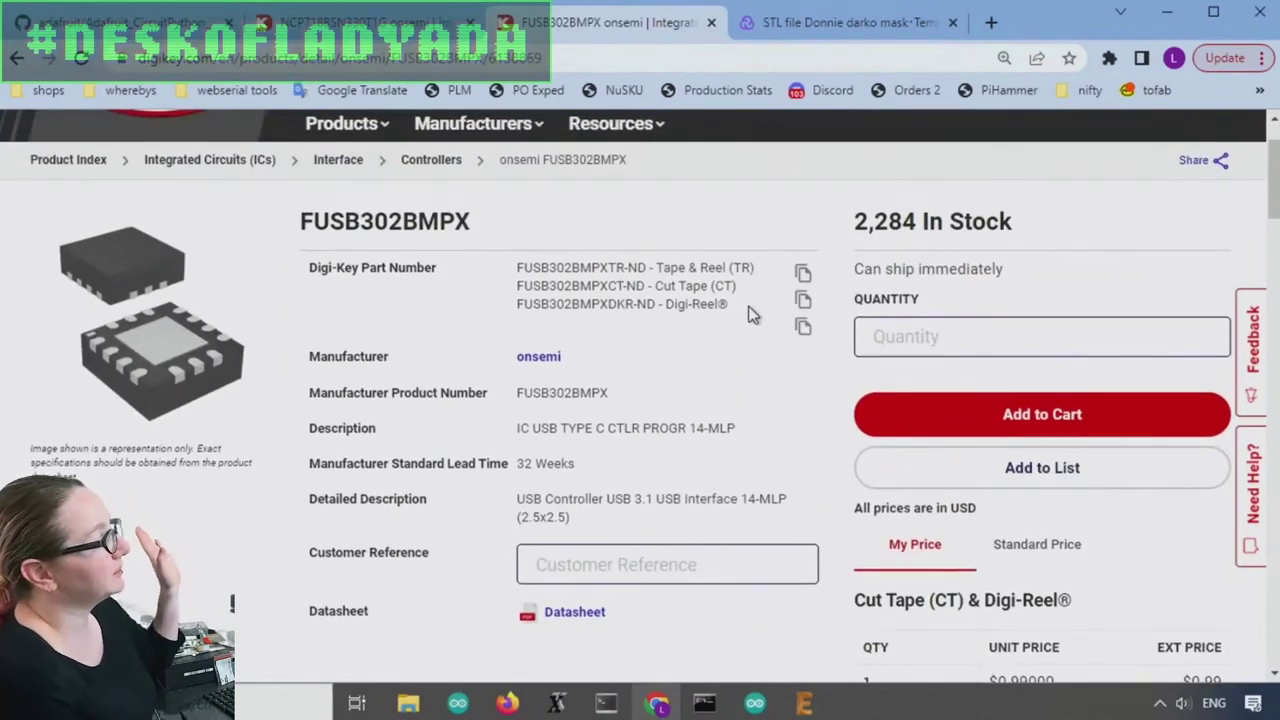
{"action": "scroll", "coordinate": [750, 318], "scroll_direction": "down", "scroll_amount": 2}
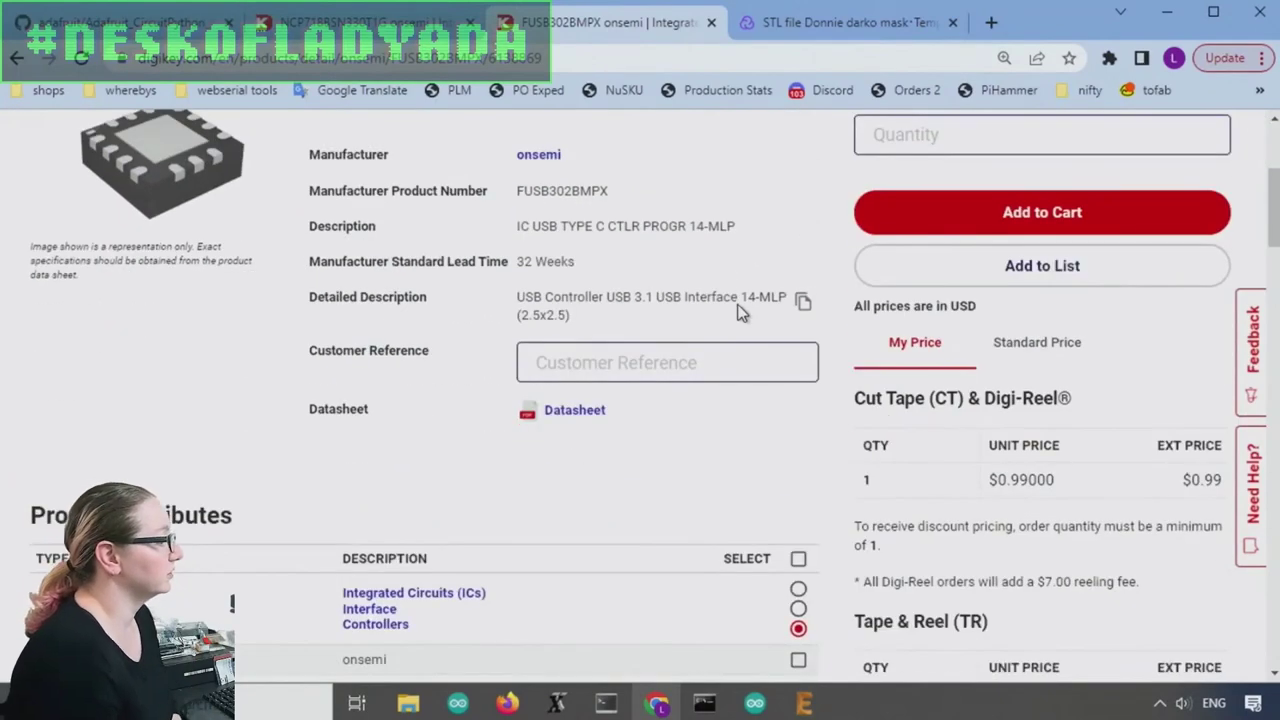
{"action": "left_click", "coordinate": [1015, 340]}
{"action": "scroll", "coordinate": [1015, 240], "scroll_direction": "down", "scroll_amount": 4}
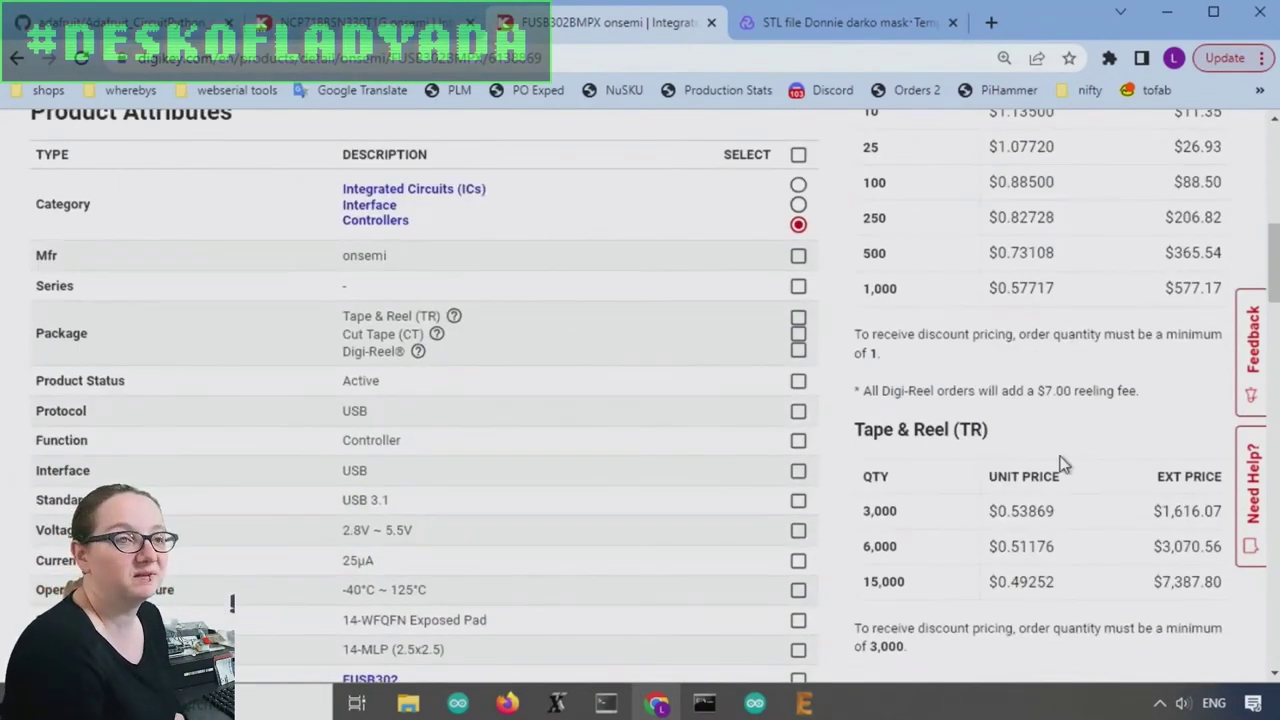
{"action": "scroll", "coordinate": [612, 405], "scroll_direction": "up", "scroll_amount": 2}
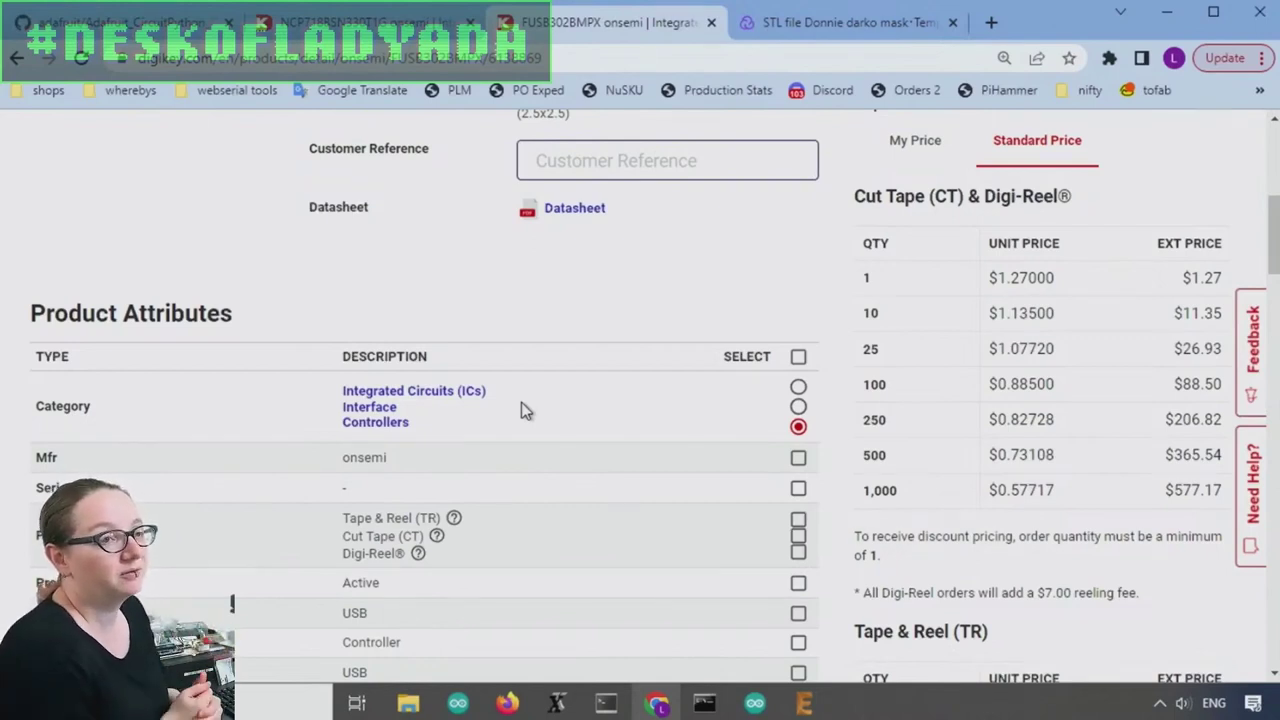
{"action": "scroll", "coordinate": [521, 402], "scroll_direction": "up", "scroll_amount": 5}
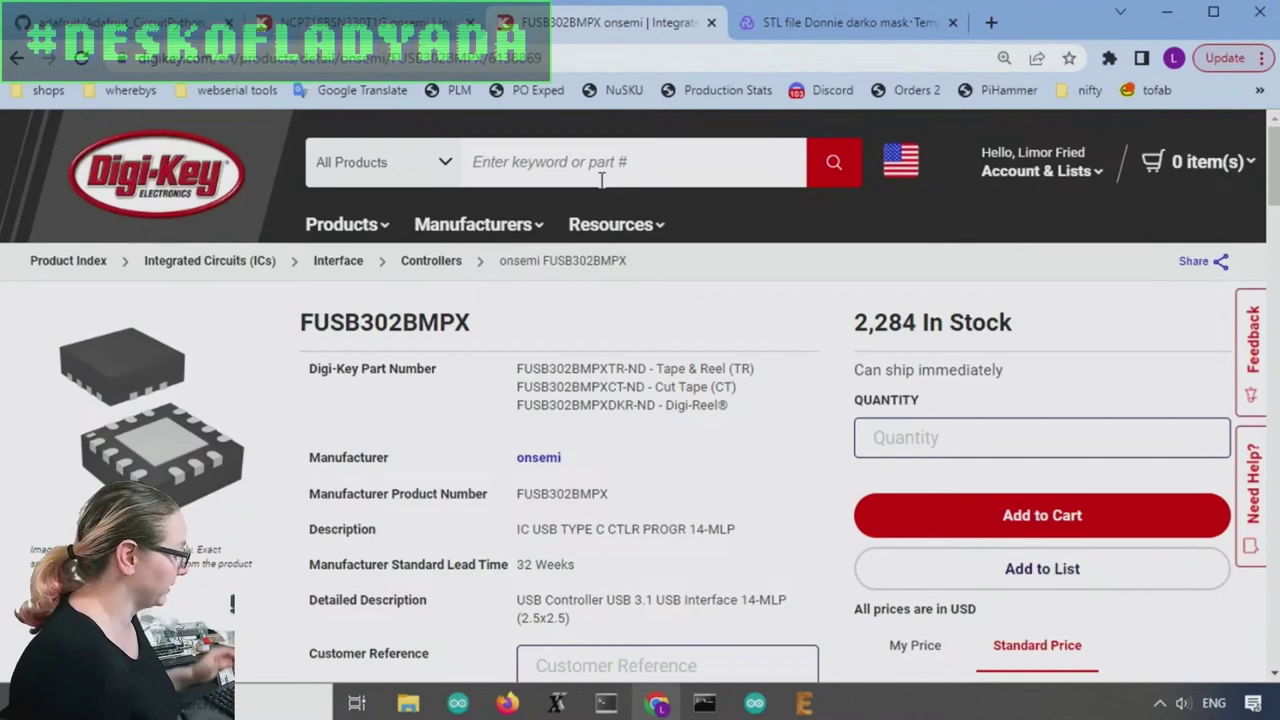
- Search Digi-Key for '3.3V LDO', returning 12,150 results
{"action": "type", "text": "3"}
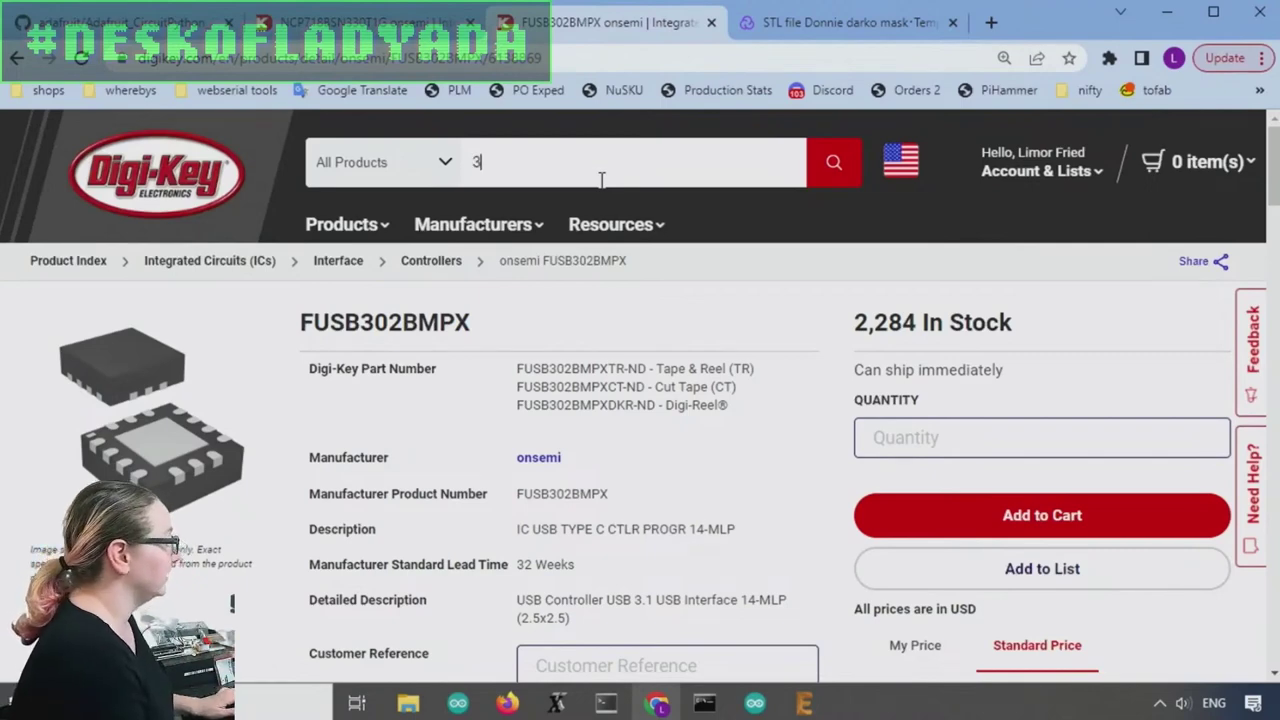
{"action": "type", "text": ".3V LDO"}
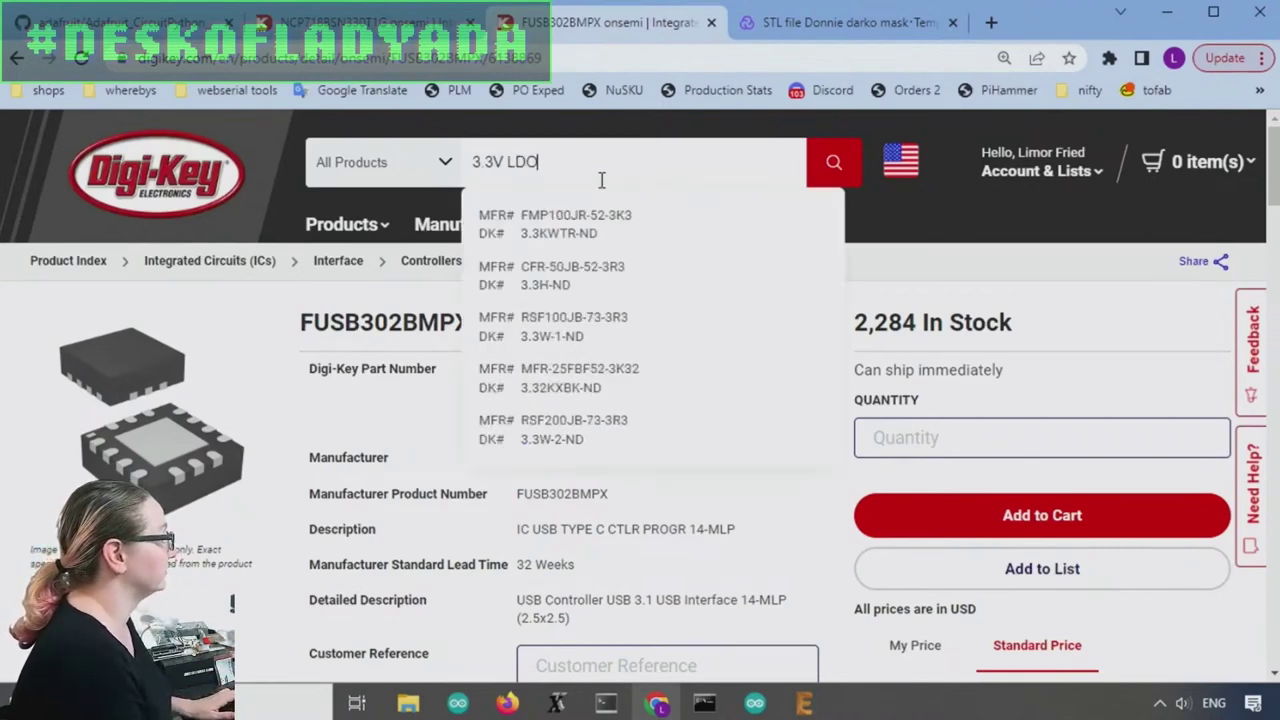
{"action": "key", "text": "Return"}
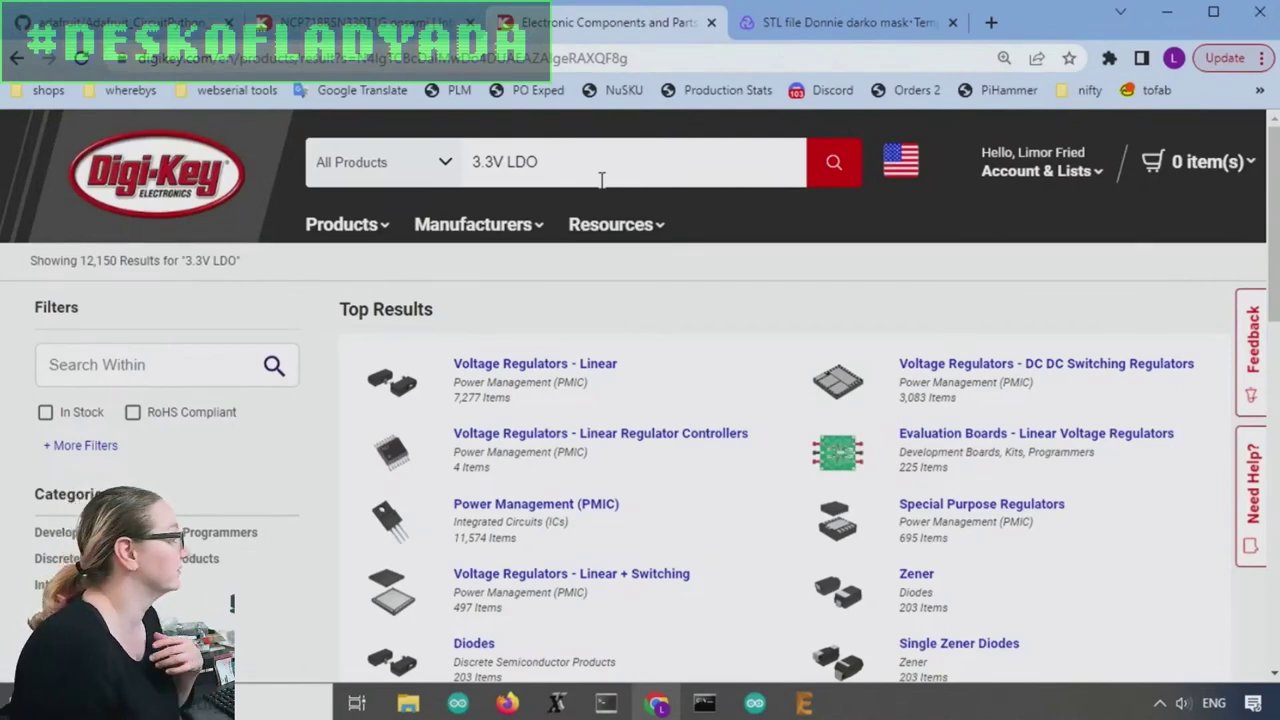
- Open the Voltage Regulators - Linear category from the search results
{"action": "left_click", "coordinate": [555, 365]}
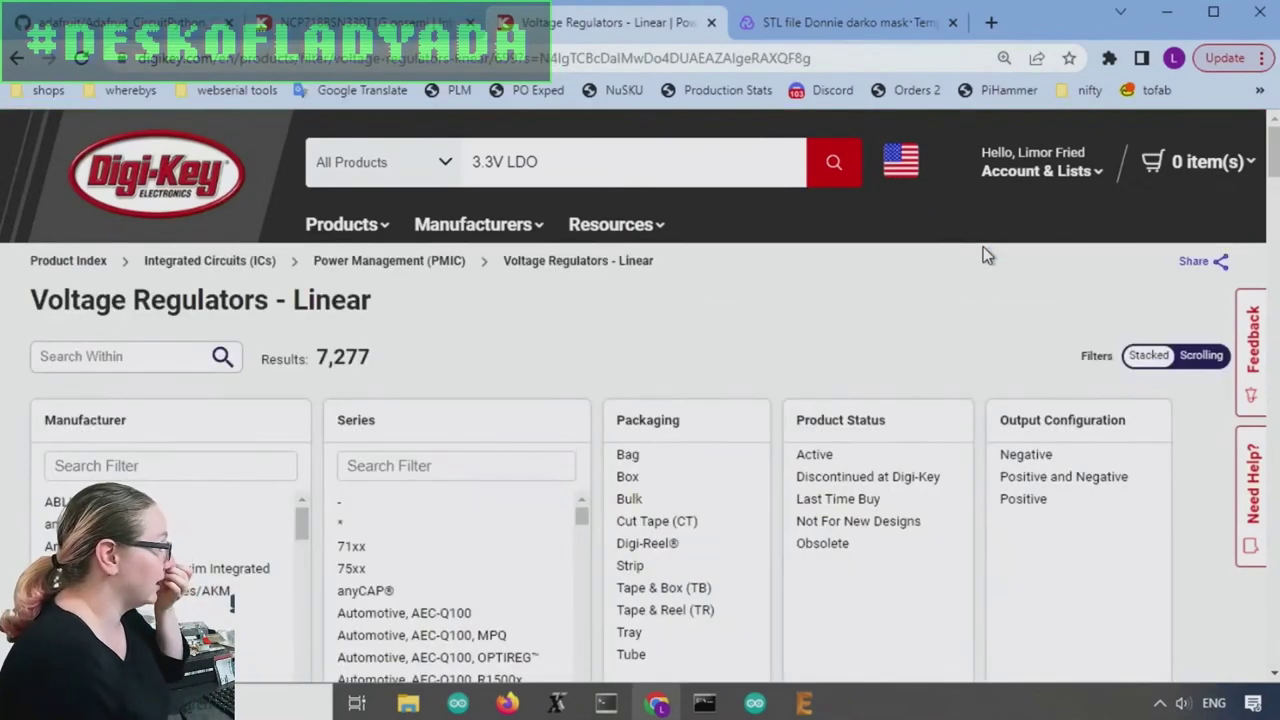
{"action": "scroll", "coordinate": [983, 255], "scroll_direction": "down", "scroll_amount": 2}
{"action": "scroll", "coordinate": [1094, 260], "scroll_direction": "down", "scroll_amount": 3}
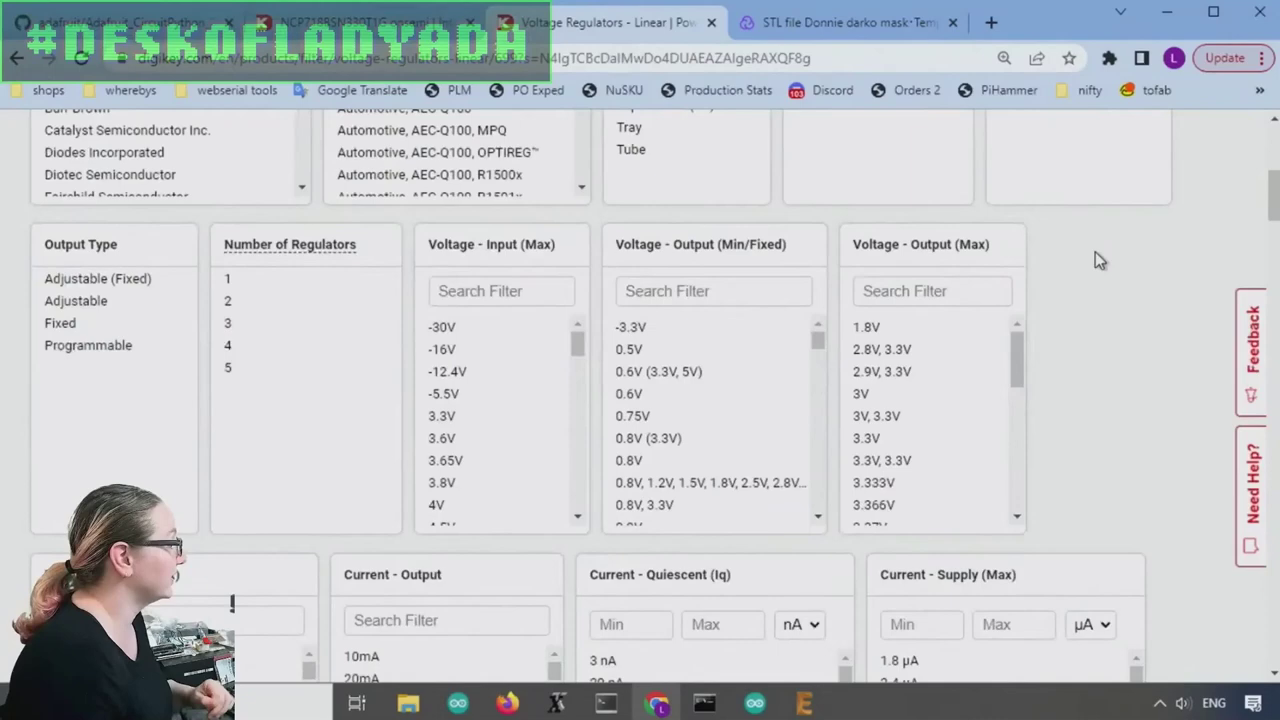
{"action": "scroll", "coordinate": [1094, 257], "scroll_direction": "up", "scroll_amount": 4}
{"action": "scroll", "coordinate": [690, 240], "scroll_direction": "up", "scroll_amount": 1}
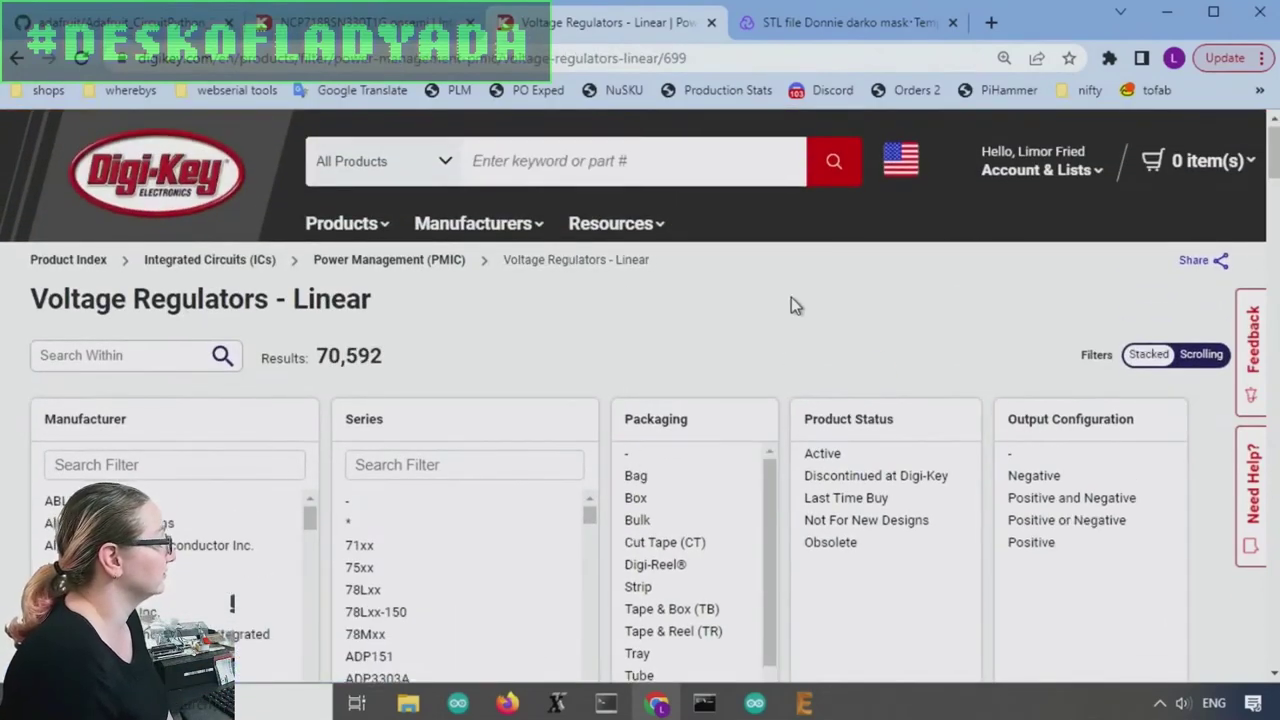
{"action": "scroll", "coordinate": [434, 245], "scroll_direction": "down", "scroll_amount": 1}
{"action": "left_click_drag", "start_coordinate": [386, 257], "coordinate": [321, 264]}
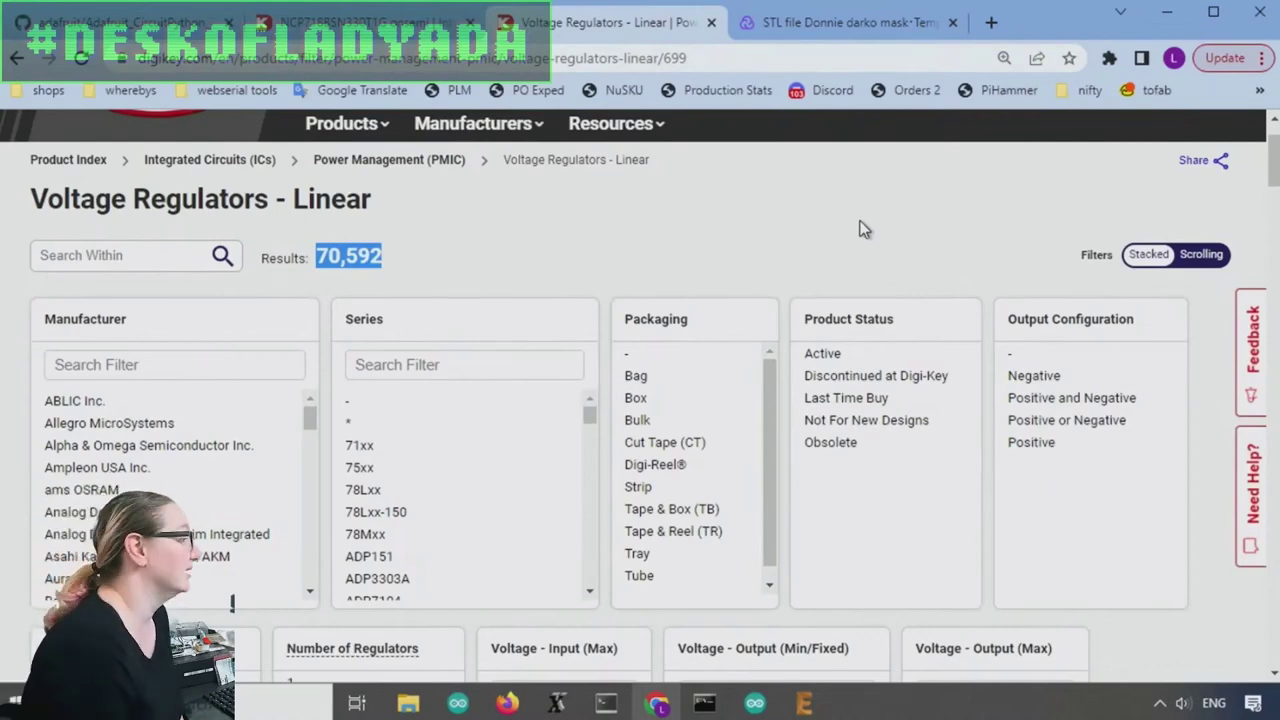
- Filter to Active, Positive, single-regulator, Fixed-output, In Stock parts and apply all filters
{"action": "left_click", "coordinate": [828, 354]}
{"action": "scroll", "coordinate": [1119, 273], "scroll_direction": "down", "scroll_amount": 1}
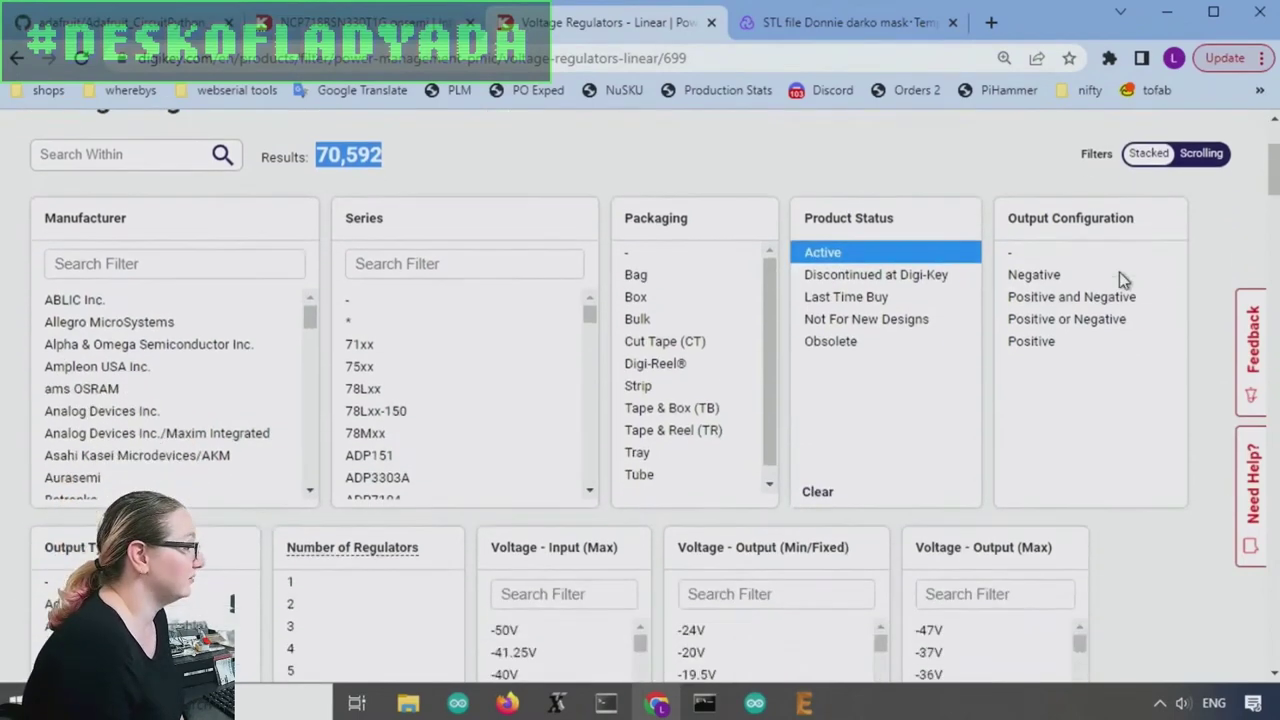
{"action": "left_click", "coordinate": [1090, 256]}
{"action": "left_click", "coordinate": [1063, 345]}
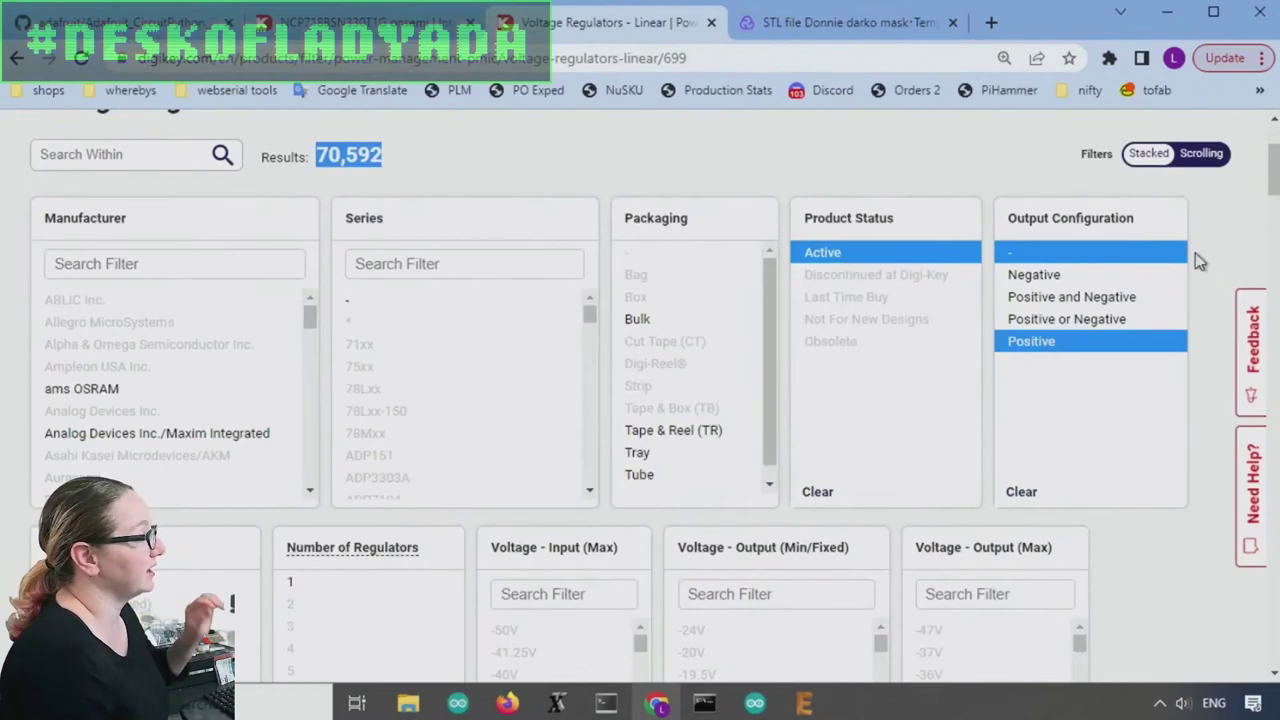
{"action": "scroll", "coordinate": [1196, 253], "scroll_direction": "down", "scroll_amount": 2}
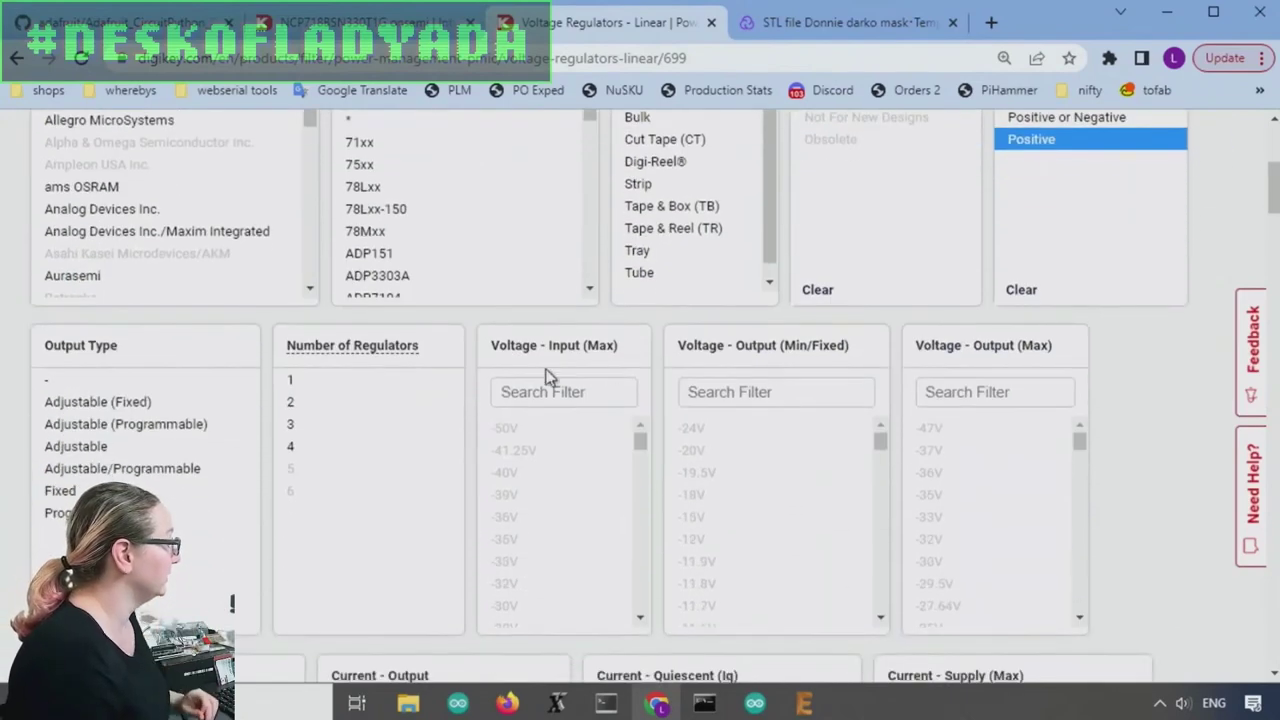
{"action": "left_click", "coordinate": [377, 390]}
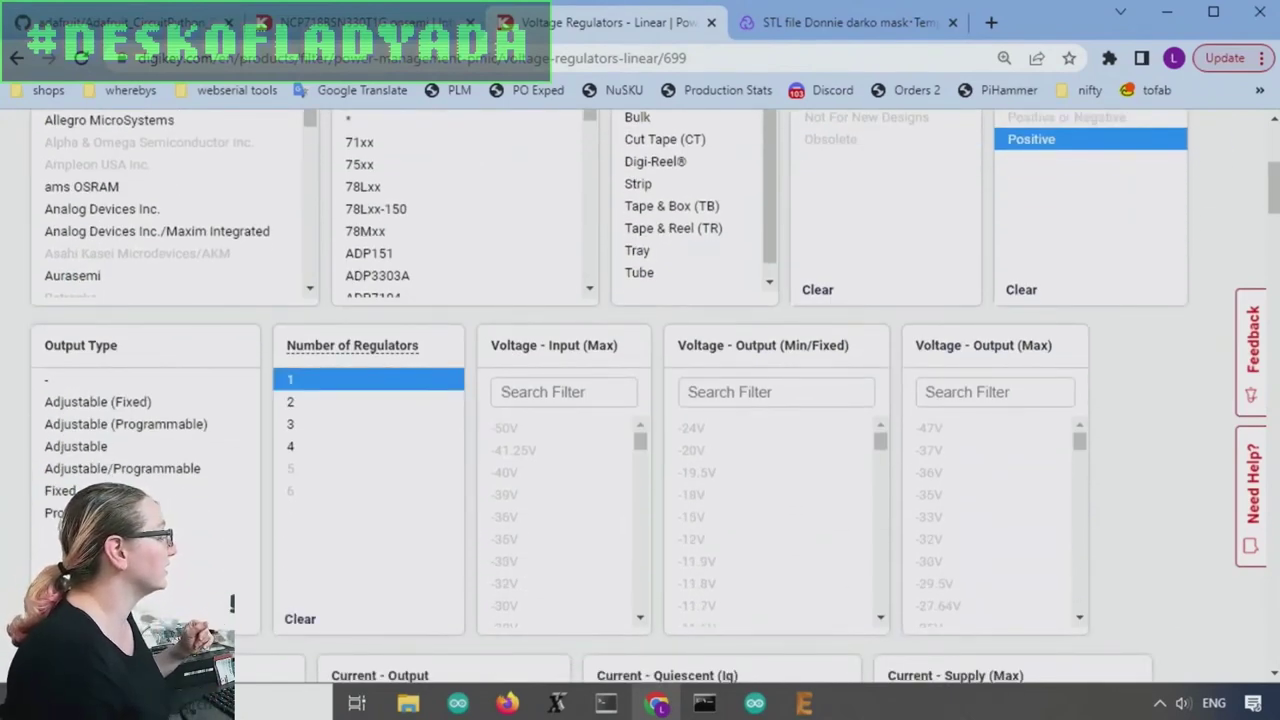
{"action": "left_click", "coordinate": [150, 490]}
{"action": "left_click", "coordinate": [128, 382]}
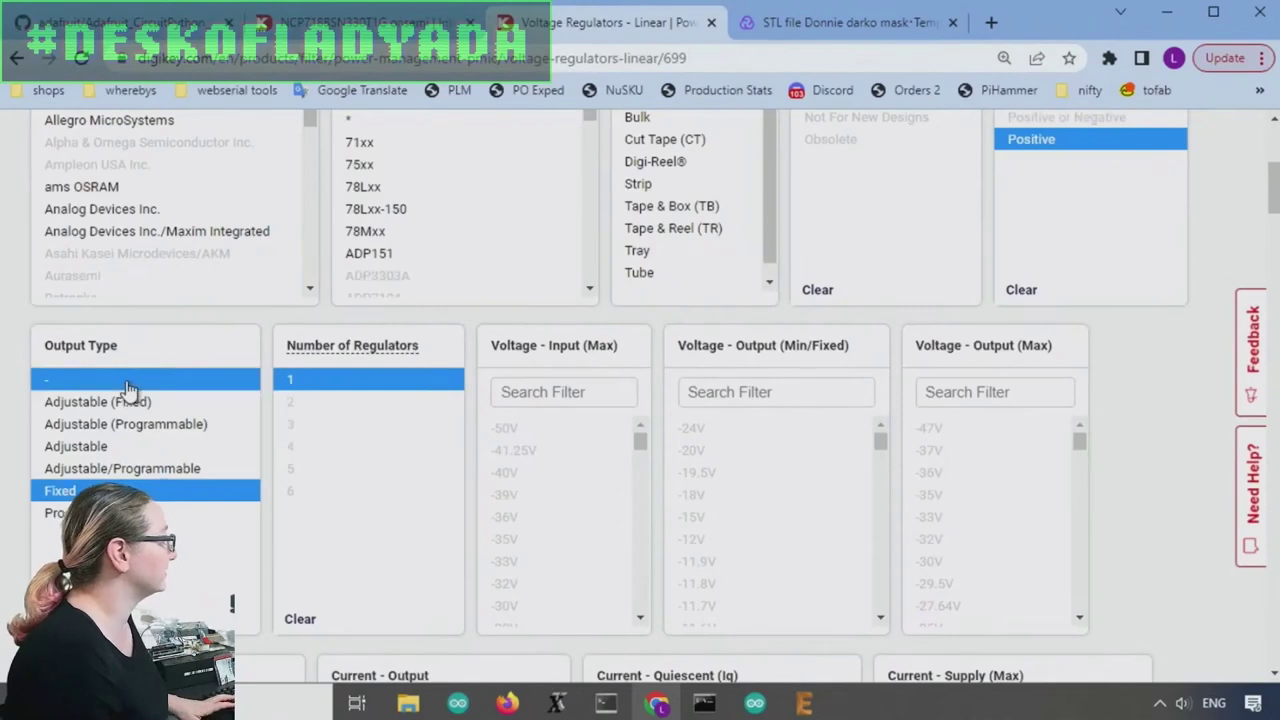
{"action": "scroll", "coordinate": [1162, 406], "scroll_direction": "down", "scroll_amount": 12}
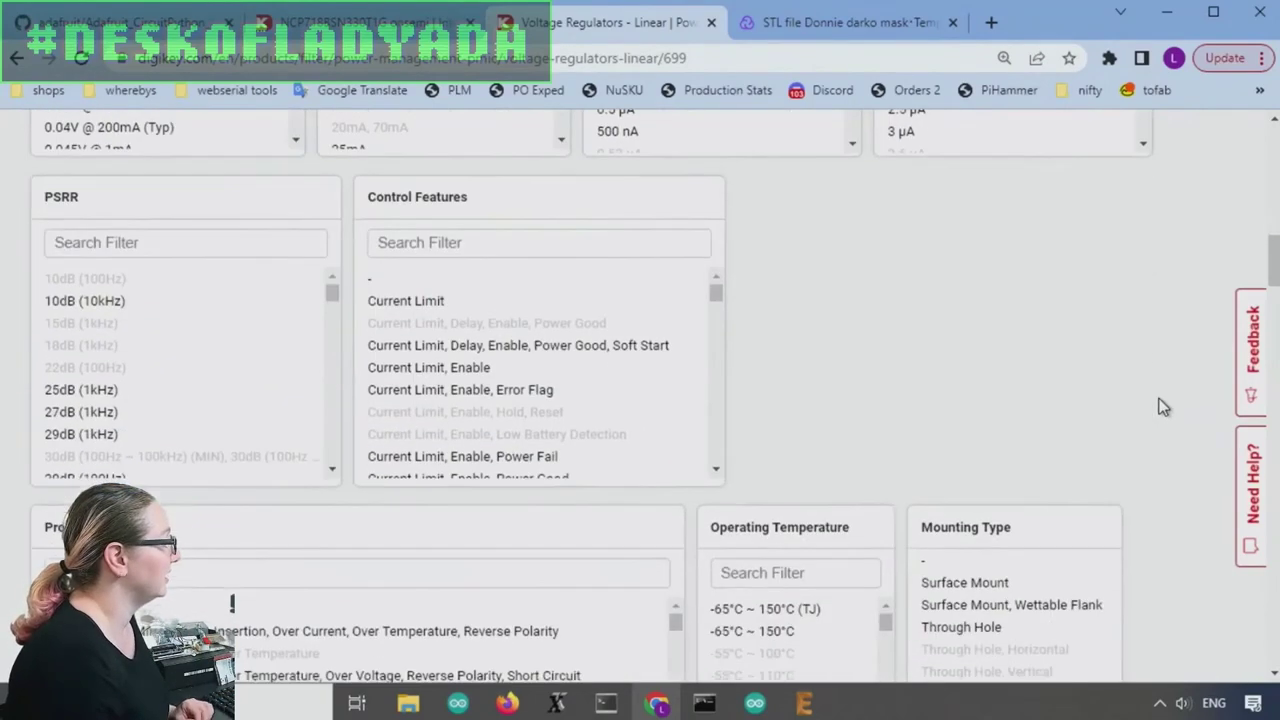
{"action": "scroll", "coordinate": [1160, 403], "scroll_direction": "down", "scroll_amount": 5}
{"action": "left_click", "coordinate": [68, 211]}
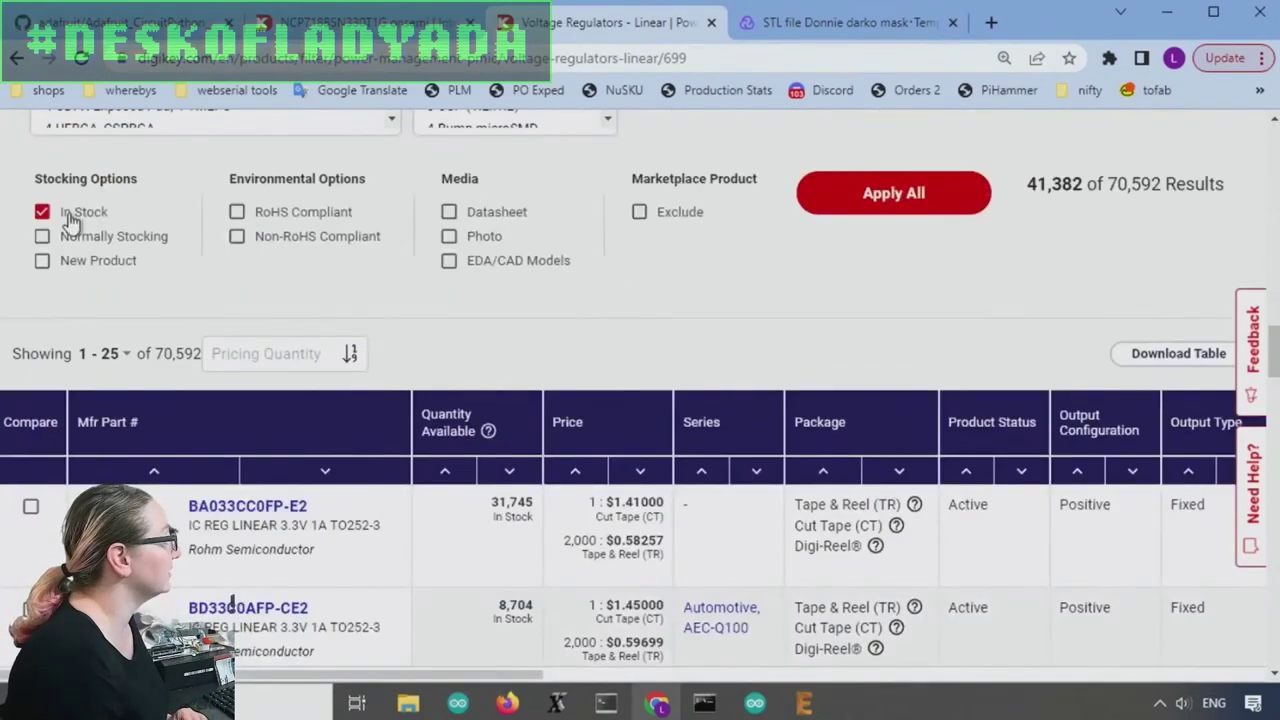
{"action": "left_click", "coordinate": [961, 207]}
- Filter the regulators to 3.3V output voltage and apply it
{"action": "scroll", "coordinate": [1180, 295], "scroll_direction": "down", "scroll_amount": 3}
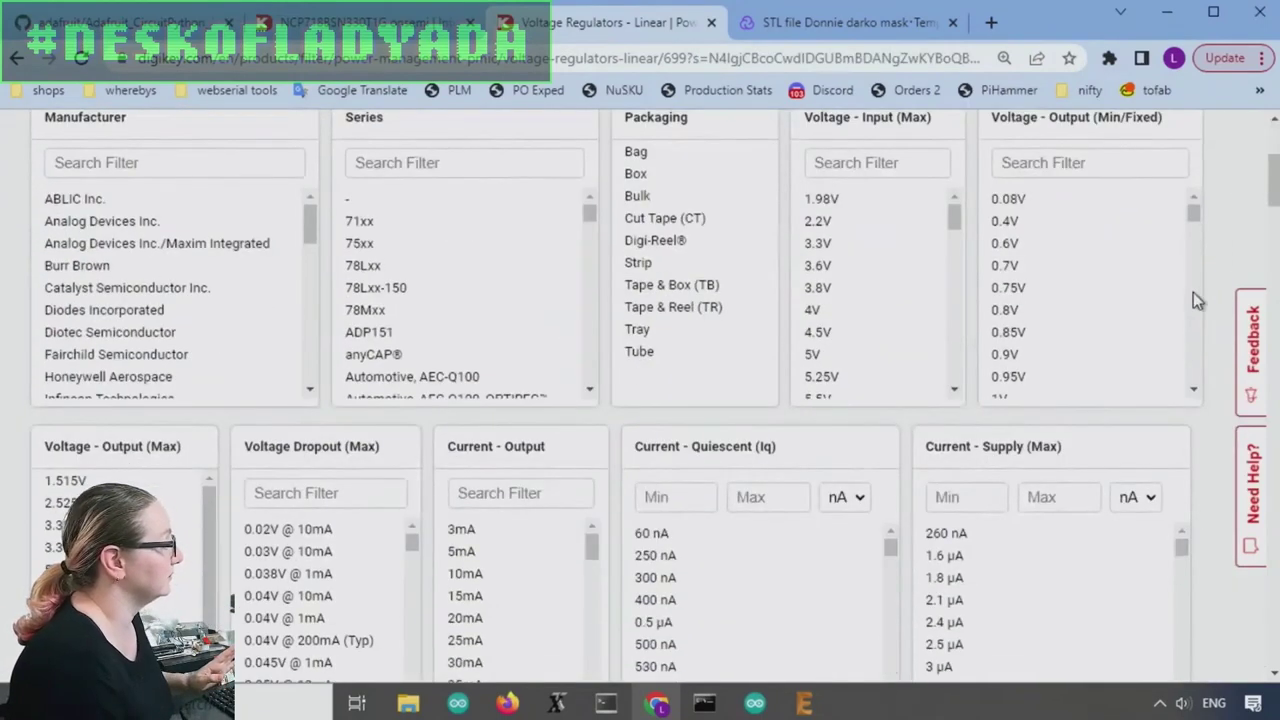
{"action": "scroll", "coordinate": [1198, 300], "scroll_direction": "up", "scroll_amount": 1}
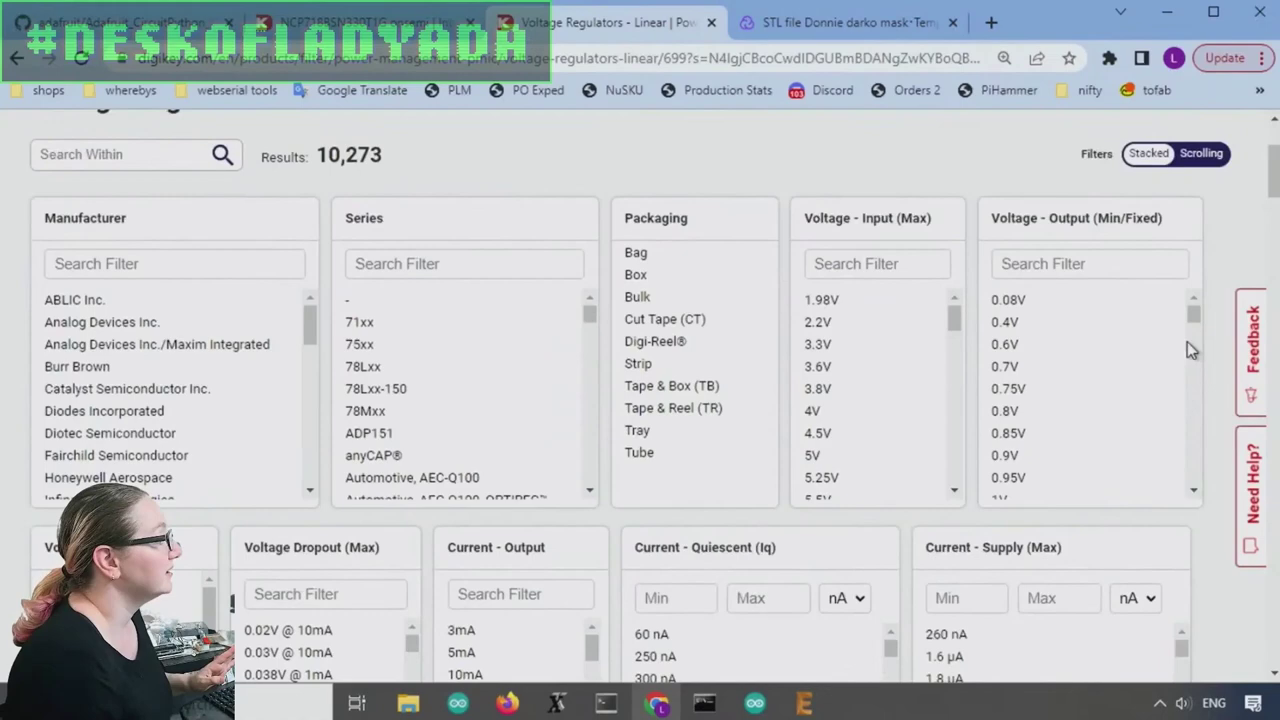
{"action": "scroll", "coordinate": [1117, 345], "scroll_direction": "down", "scroll_amount": 8}
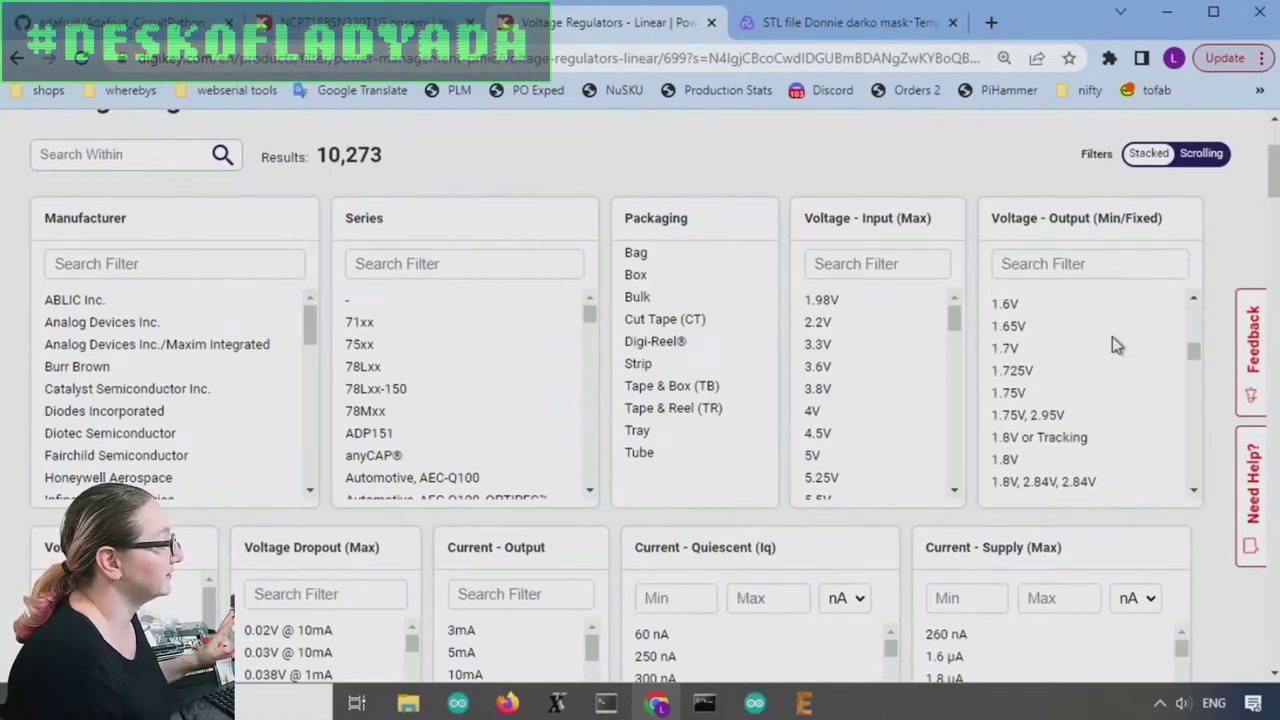
{"action": "scroll", "coordinate": [1116, 344], "scroll_direction": "down", "scroll_amount": 10}
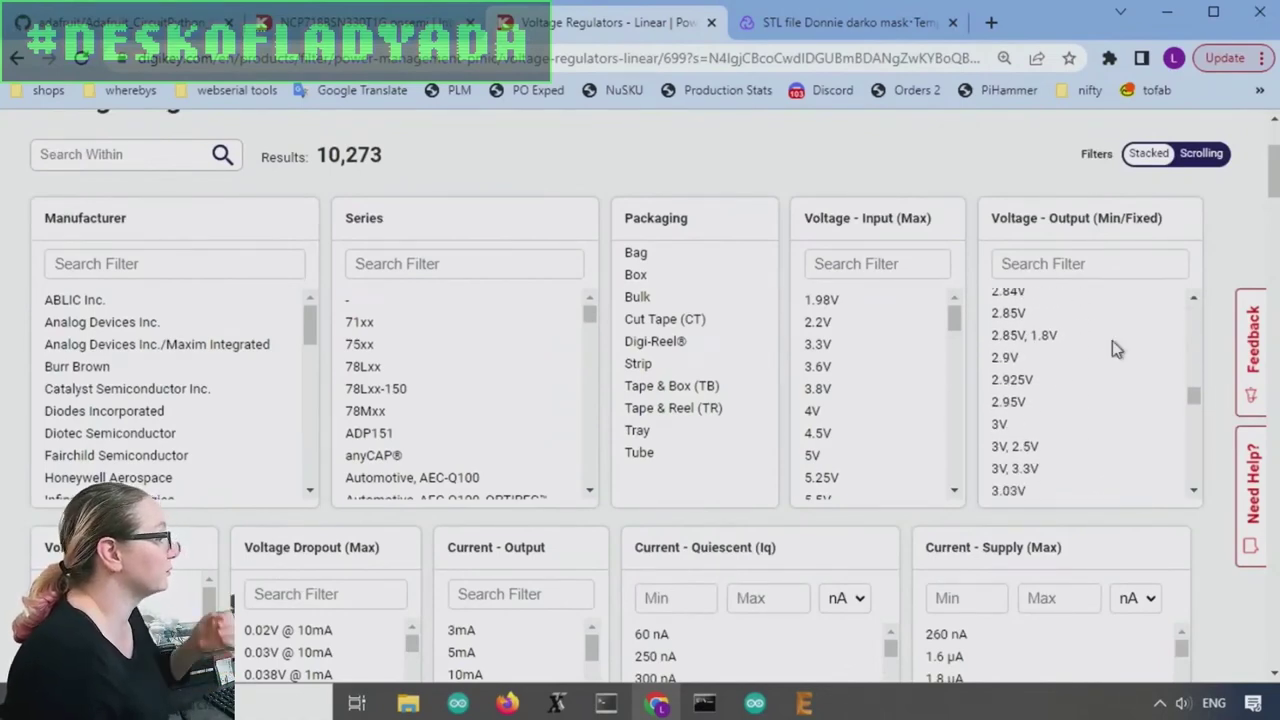
{"action": "scroll", "coordinate": [1112, 342], "scroll_direction": "down", "scroll_amount": 4}
{"action": "left_click", "coordinate": [1047, 427]}
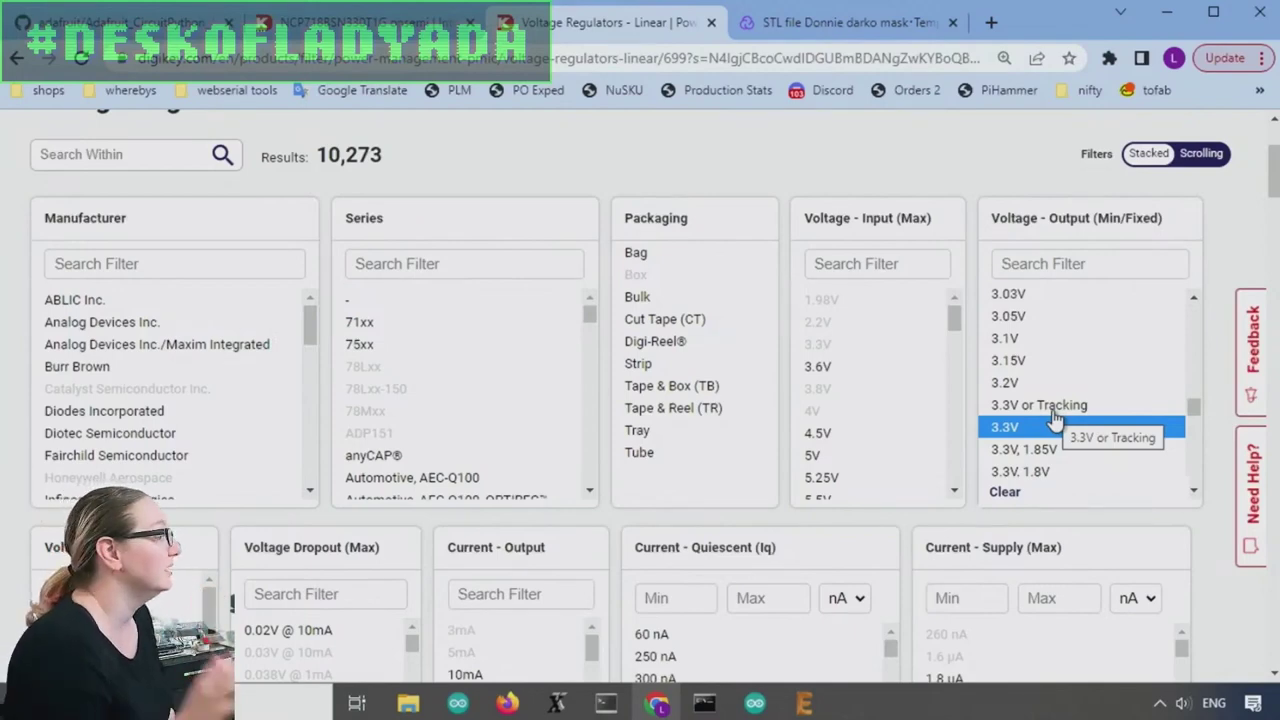
{"action": "left_click_drag", "start_coordinate": [1274, 168], "coordinate": [1272, 320]}
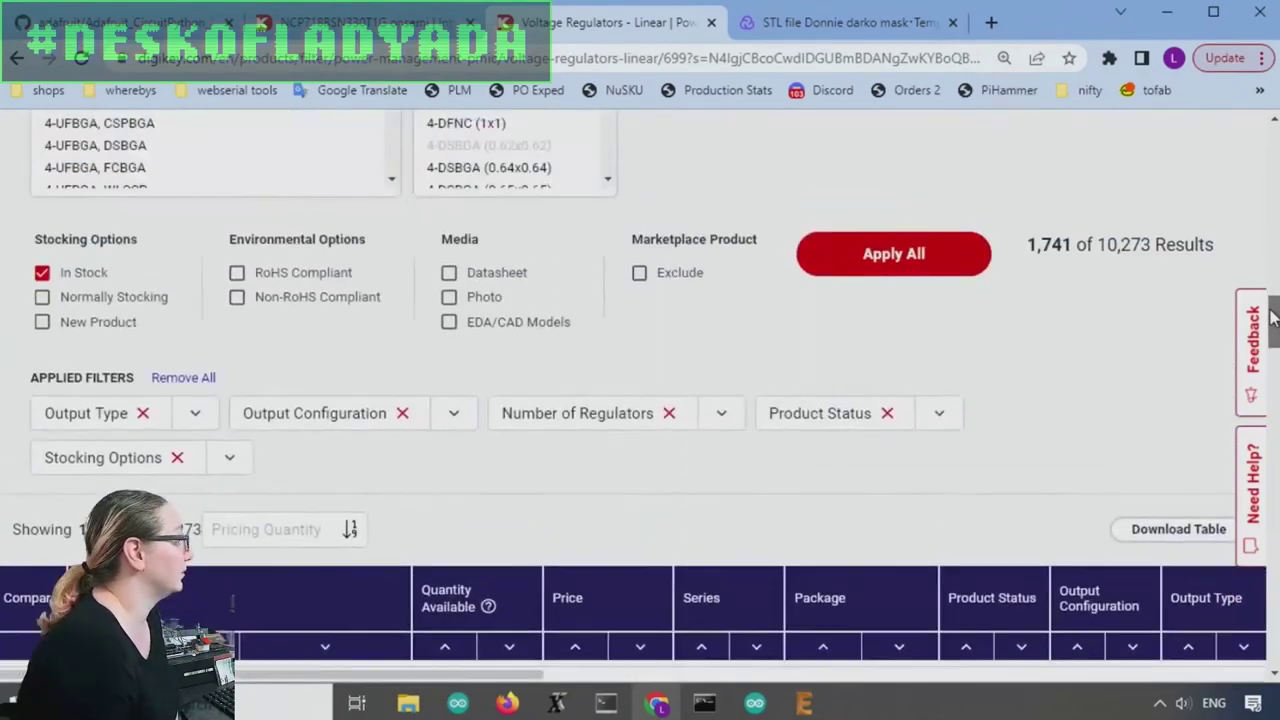
{"action": "left_click", "coordinate": [981, 261]}
- Select output currents from 100mA to 7.5A
{"action": "left_click_drag", "start_coordinate": [1273, 138], "coordinate": [1276, 192]}
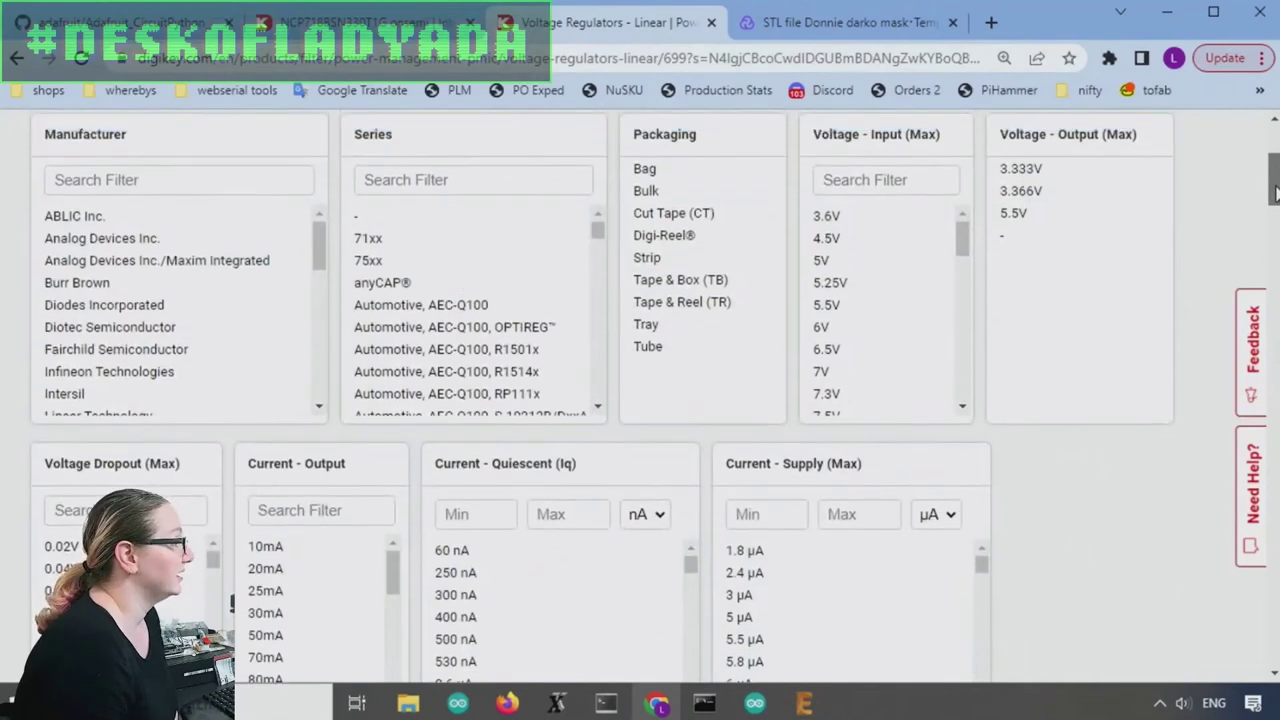
{"action": "left_click_drag", "start_coordinate": [1276, 192], "coordinate": [1276, 212]}
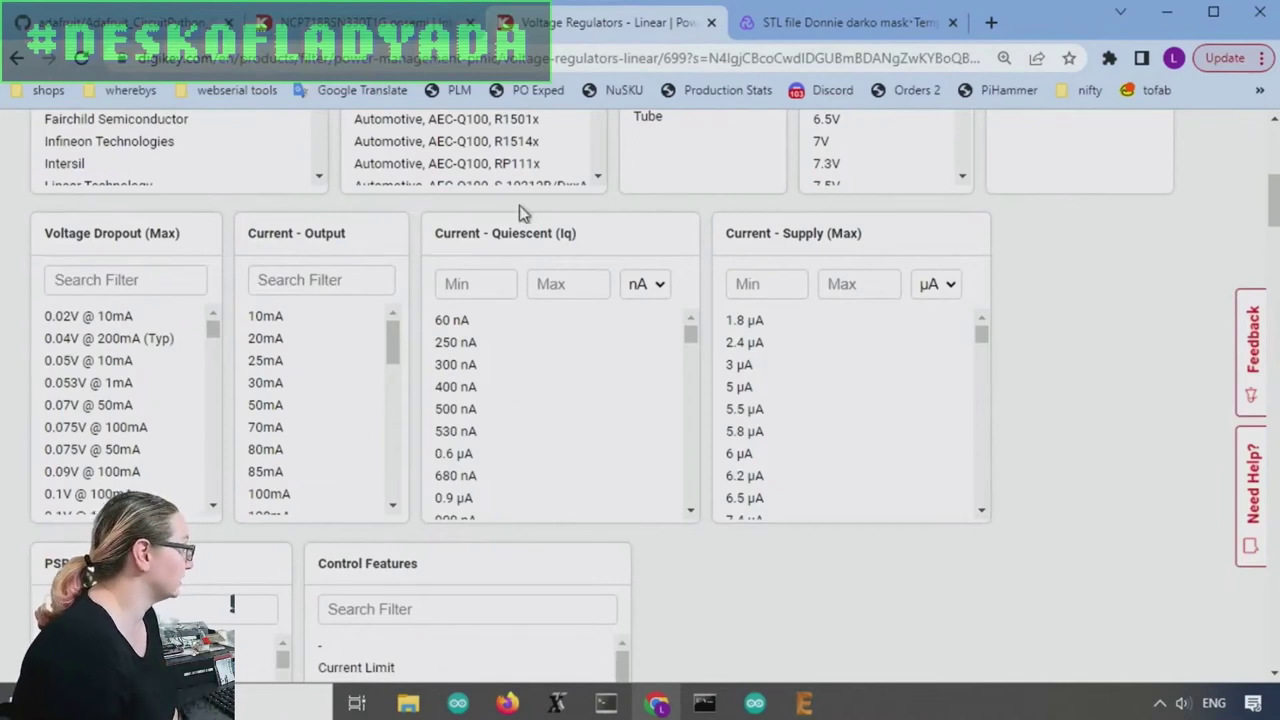
{"action": "scroll", "coordinate": [392, 352], "scroll_direction": "down", "scroll_amount": 1}
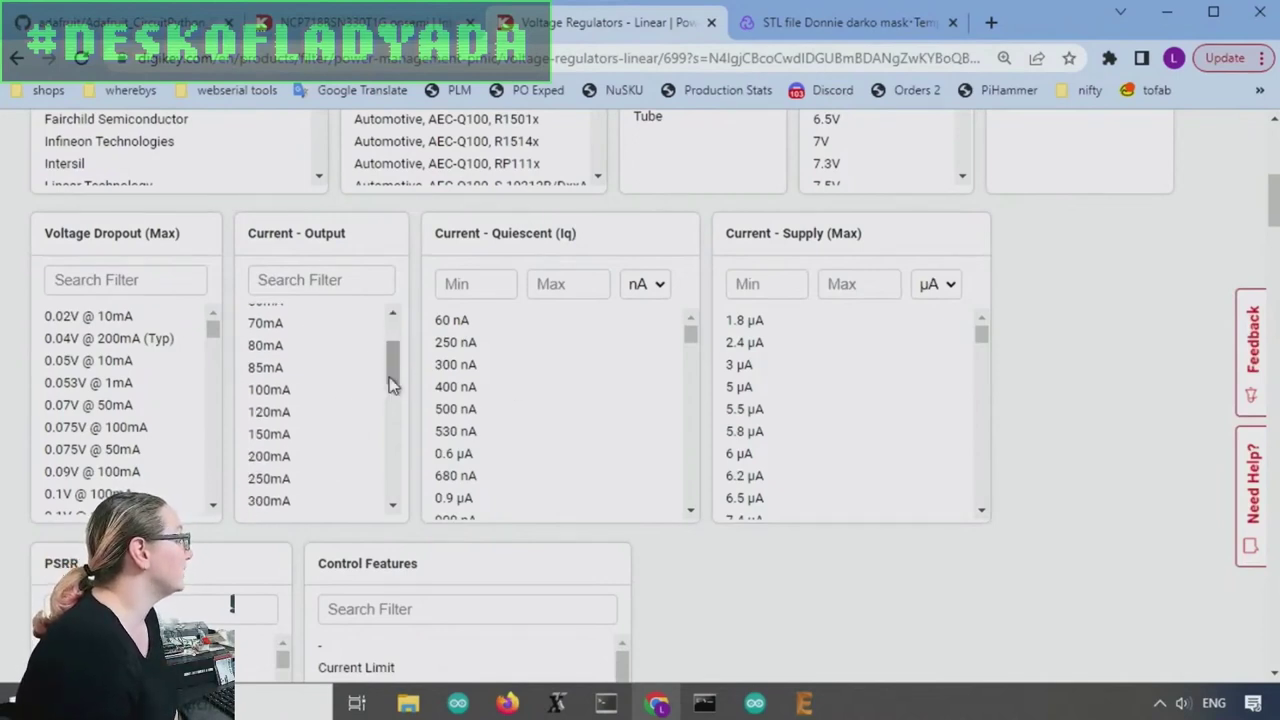
{"action": "left_click_drag", "start_coordinate": [325, 390], "coordinate": [309, 474]}
- Choose Surface Mount and wettable-flank Surface Mount as mounting types
{"action": "scroll", "coordinate": [309, 474], "scroll_direction": "down", "scroll_amount": 1}
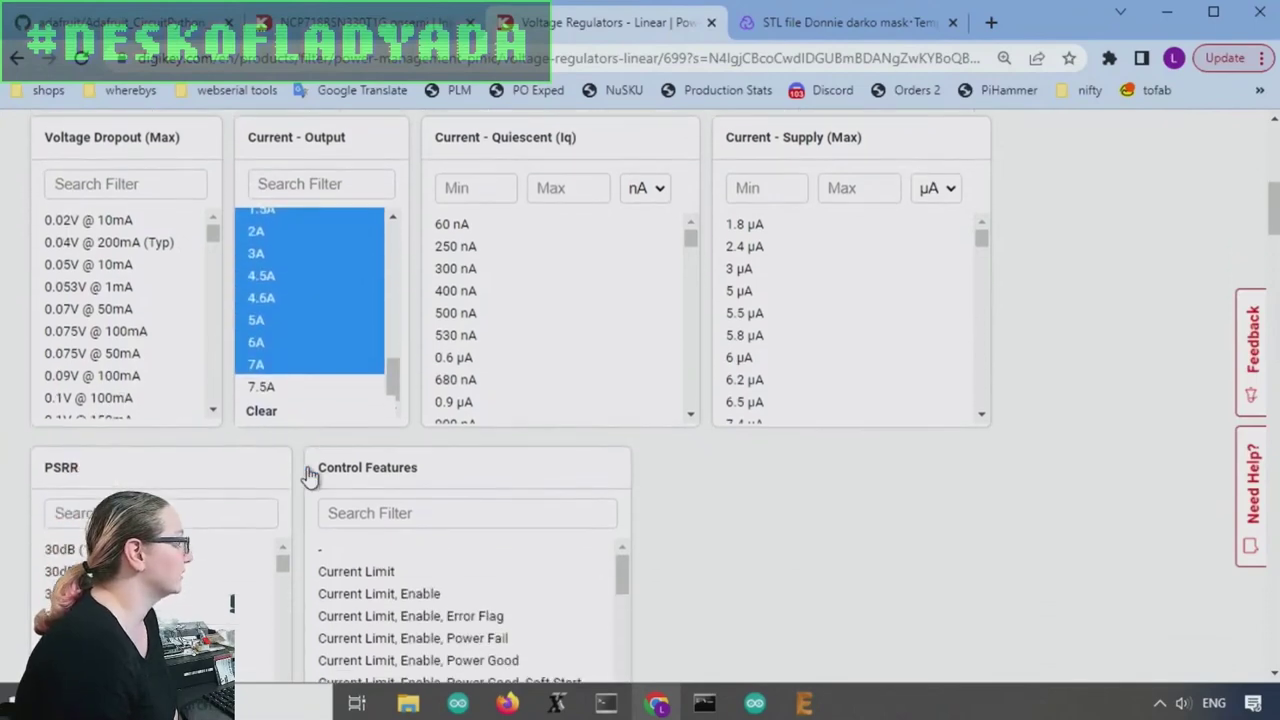
{"action": "scroll", "coordinate": [789, 397], "scroll_direction": "up", "scroll_amount": 1}
{"action": "scroll", "coordinate": [923, 397], "scroll_direction": "down", "scroll_amount": 2}
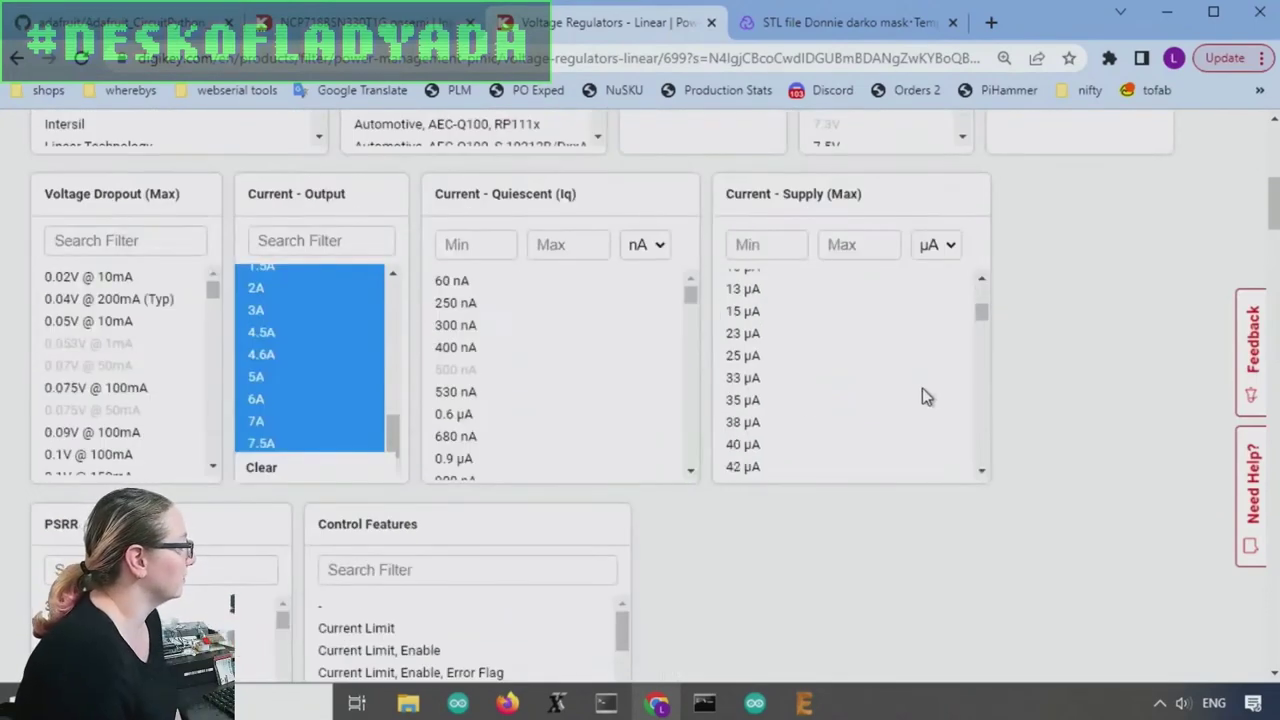
{"action": "scroll", "coordinate": [1034, 394], "scroll_direction": "down", "scroll_amount": 5}
{"action": "scroll", "coordinate": [989, 380], "scroll_direction": "down", "scroll_amount": 4}
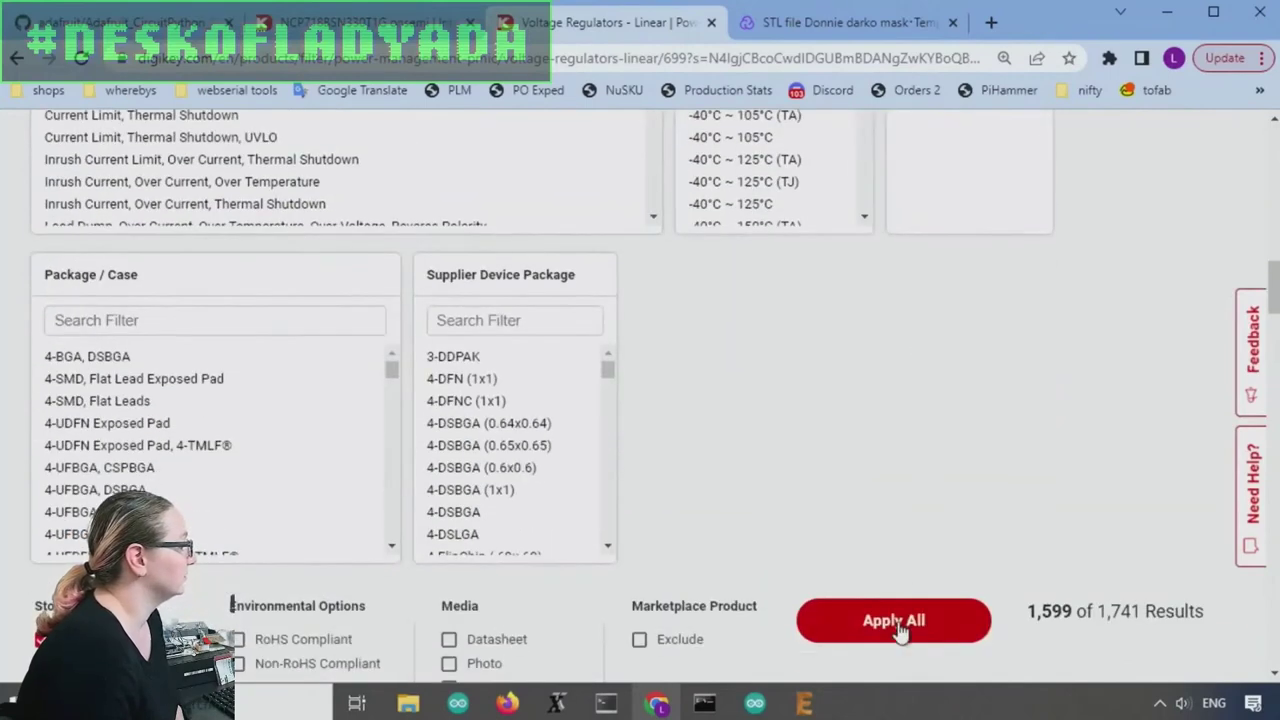
{"action": "scroll", "coordinate": [1138, 358], "scroll_direction": "up", "scroll_amount": 10}
{"action": "scroll", "coordinate": [1134, 357], "scroll_direction": "down", "scroll_amount": 3}
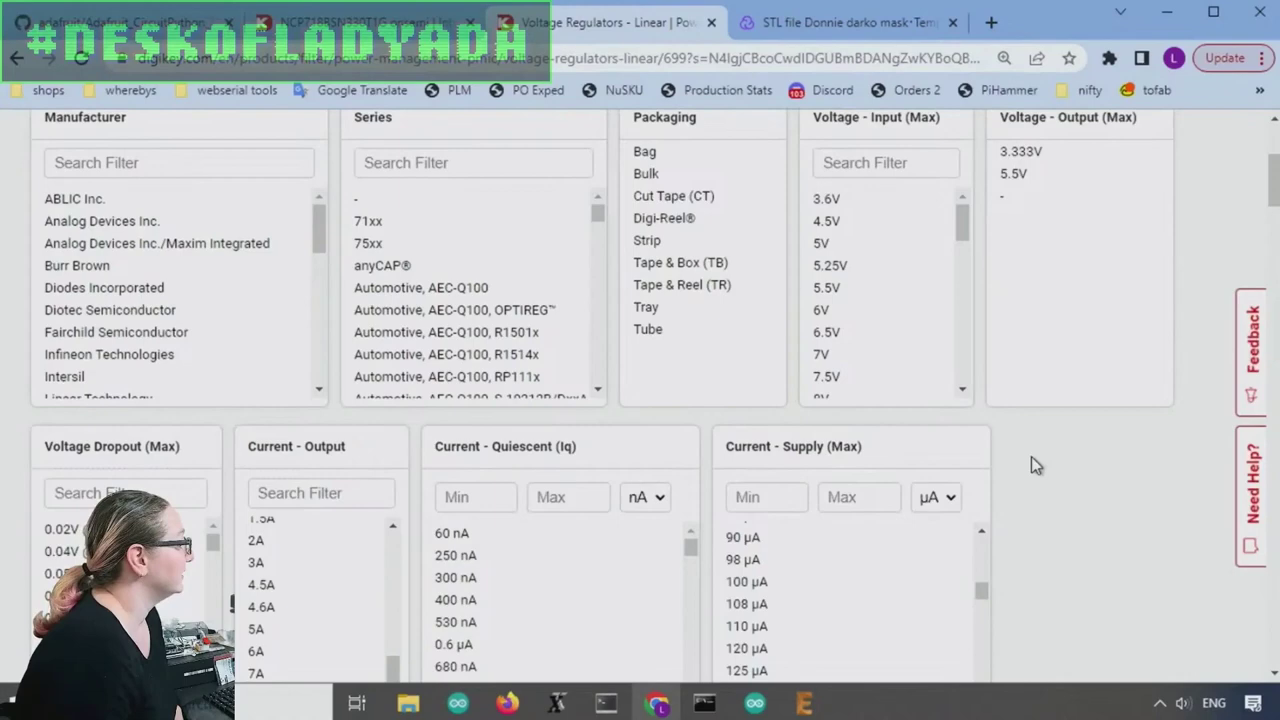
{"action": "scroll", "coordinate": [1031, 456], "scroll_direction": "down", "scroll_amount": 8}
{"action": "scroll", "coordinate": [1029, 405], "scroll_direction": "down", "scroll_amount": 1}
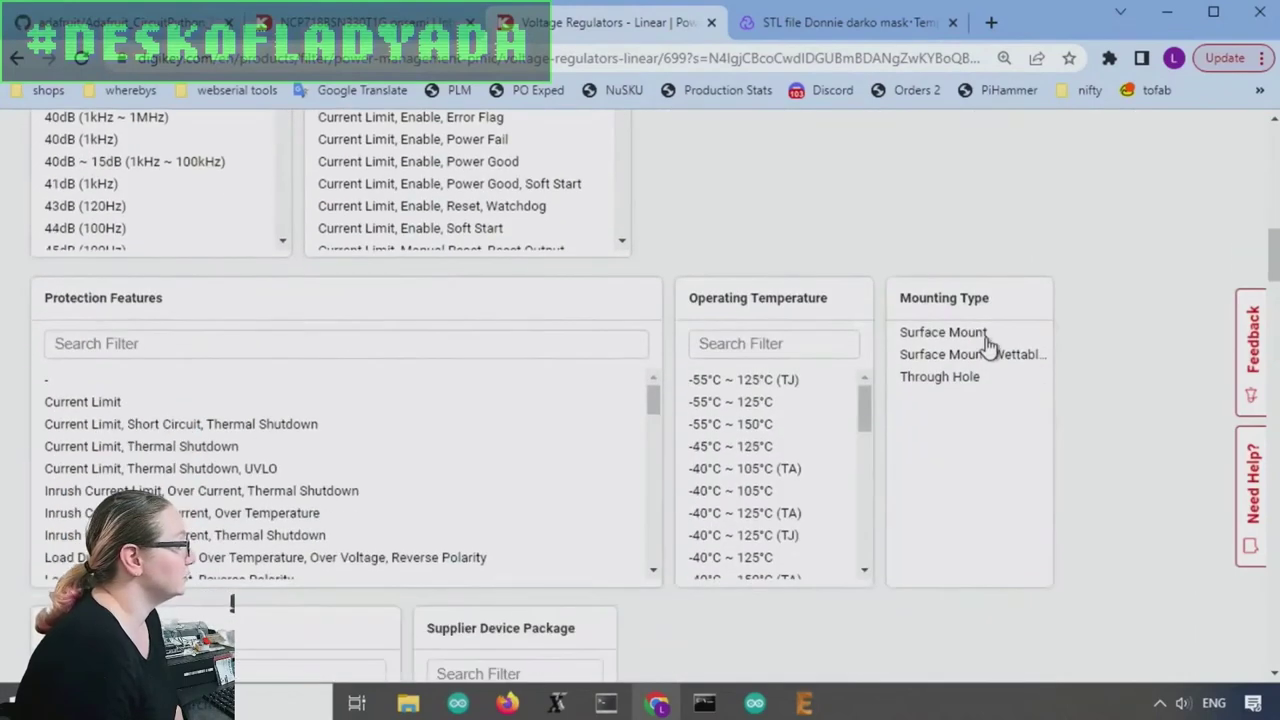
{"action": "left_click", "coordinate": [986, 333]}
{"action": "left_click", "coordinate": [988, 356]}
{"action": "scroll", "coordinate": [1157, 329], "scroll_direction": "down", "scroll_amount": 3}
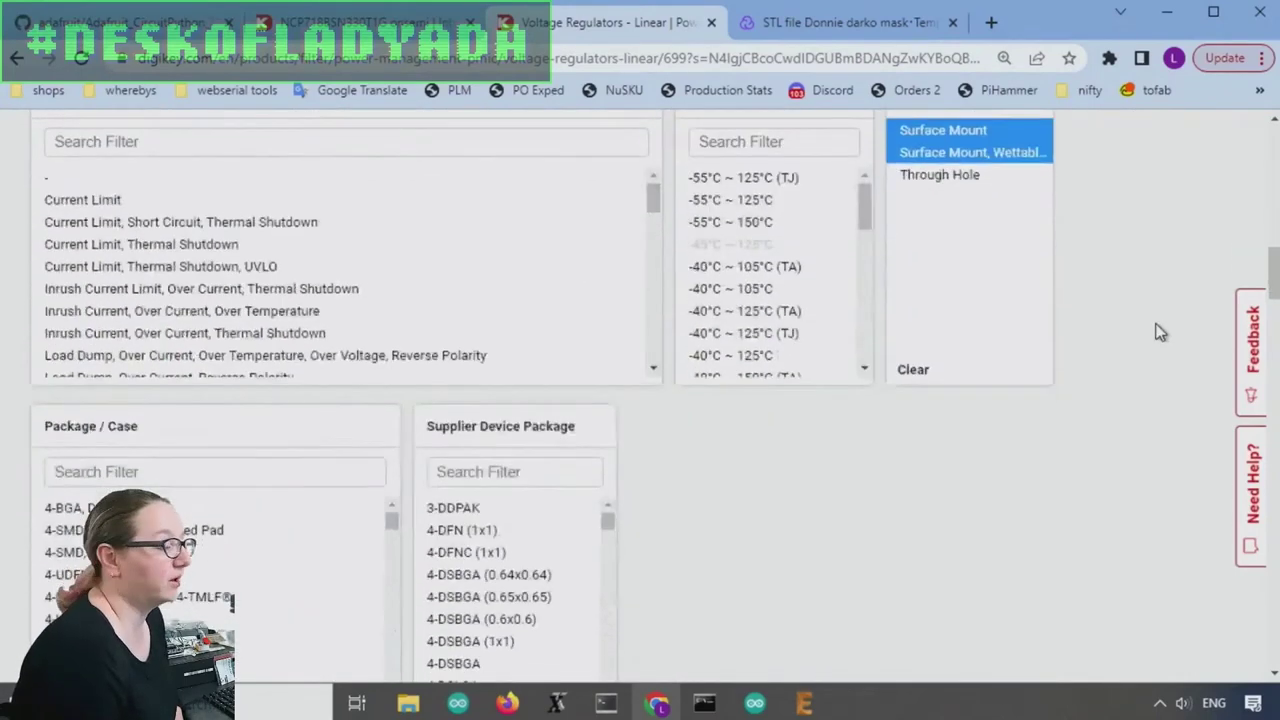
{"action": "scroll", "coordinate": [740, 405], "scroll_direction": "up", "scroll_amount": 3}
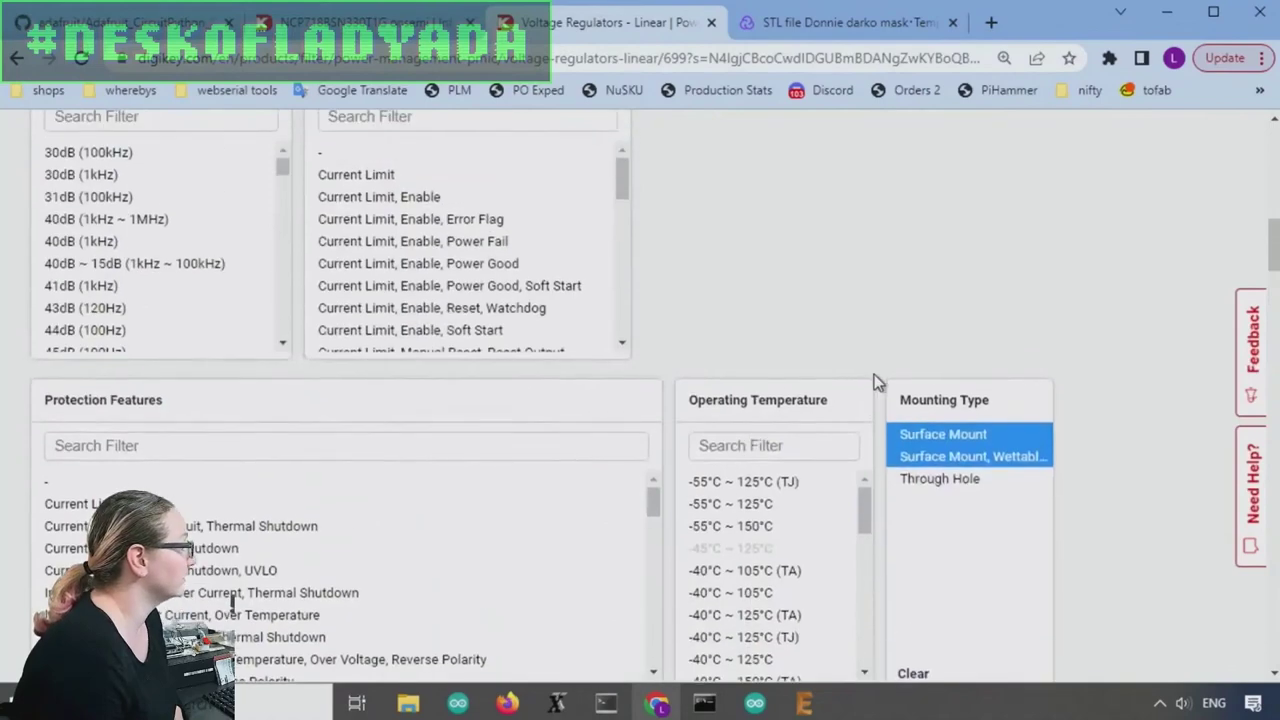
{"action": "scroll", "coordinate": [872, 390], "scroll_direction": "up", "scroll_amount": 6}
{"action": "scroll", "coordinate": [794, 374], "scroll_direction": "up", "scroll_amount": 4}
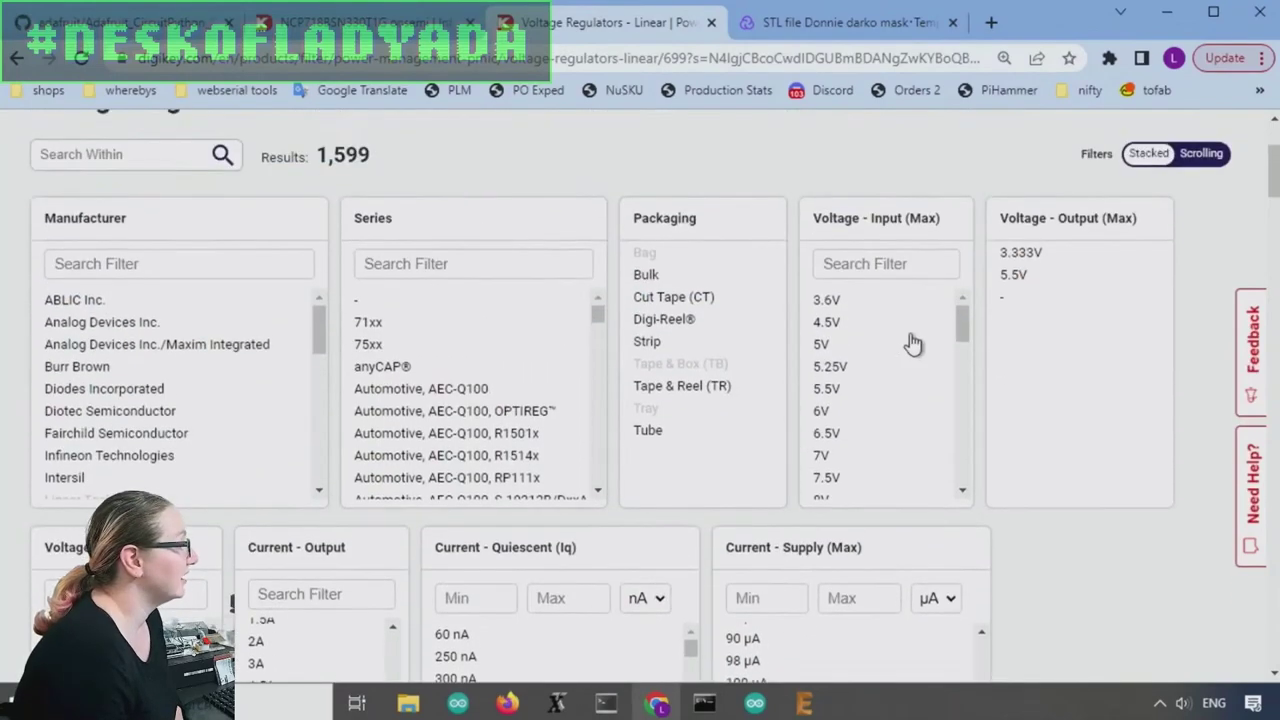
{"action": "left_click_drag", "start_coordinate": [963, 317], "coordinate": [966, 362]}
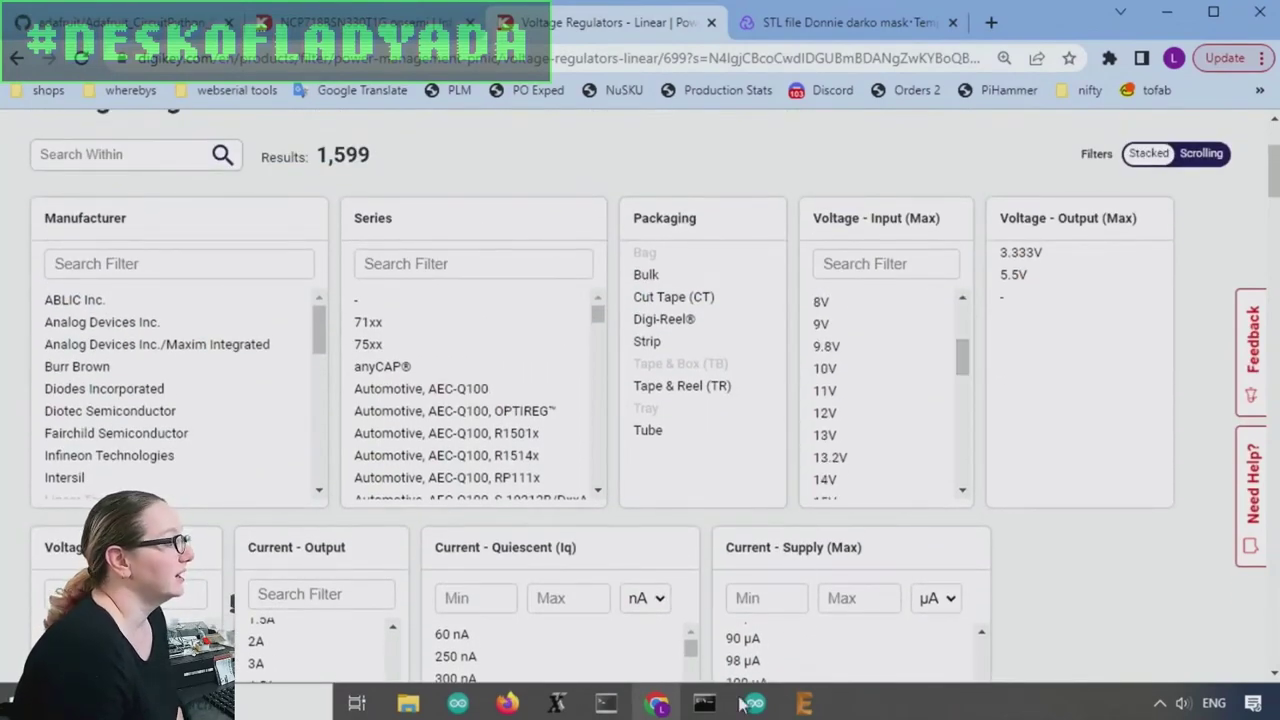
{"action": "mouse_move", "coordinate": [812, 708]}
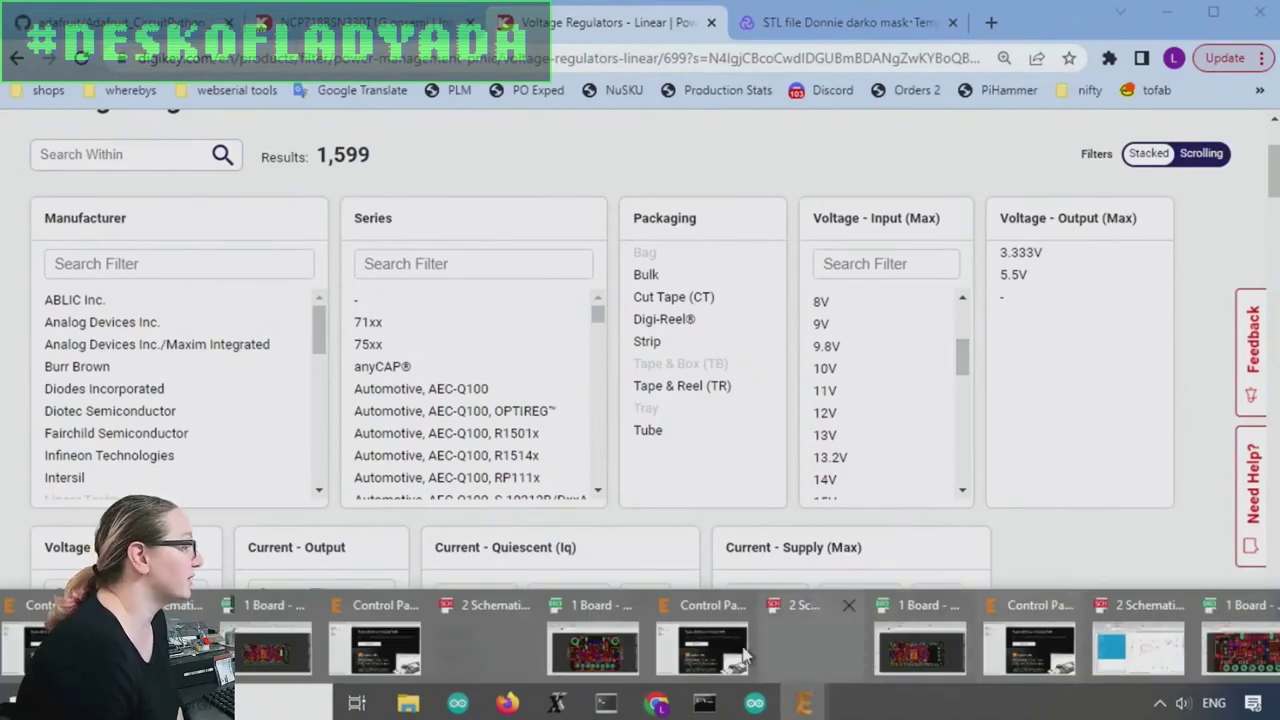
- Zoom into the USB Type C connector in the EAGLE schematic, then minimize EAGLE
{"action": "left_click", "coordinate": [487, 644]}
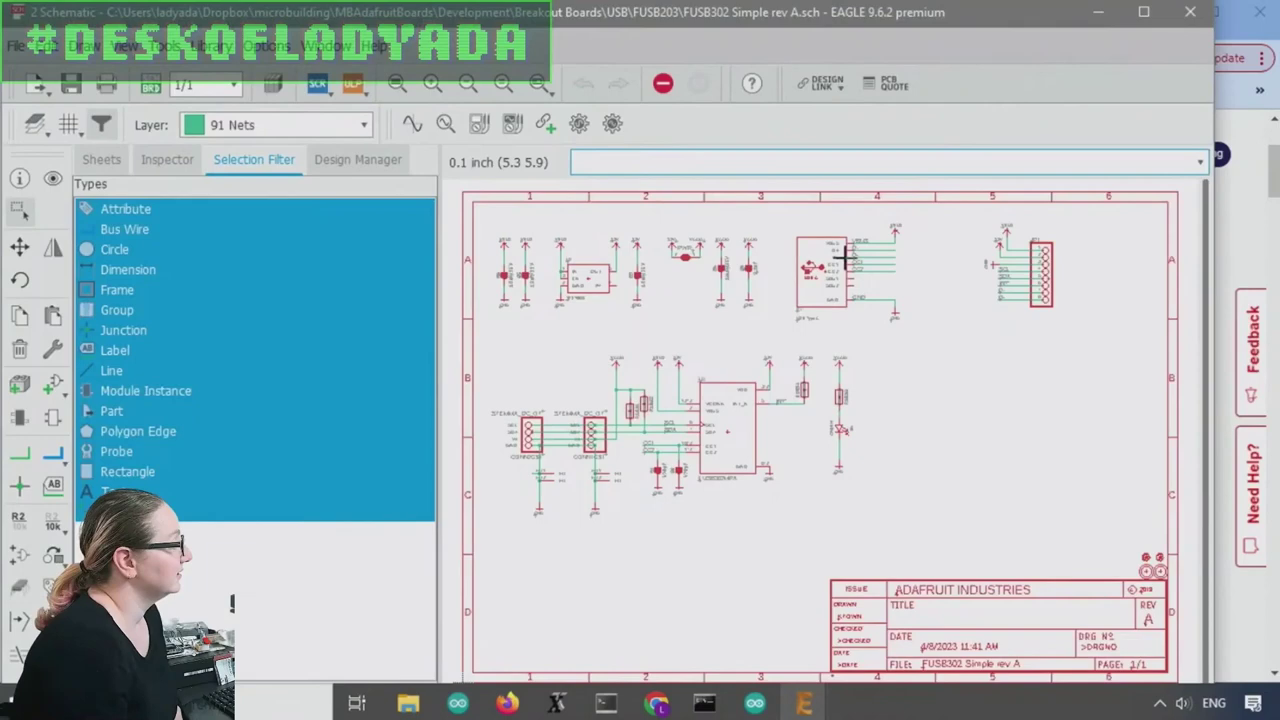
{"action": "scroll", "coordinate": [845, 258], "scroll_direction": "up", "scroll_amount": 5}
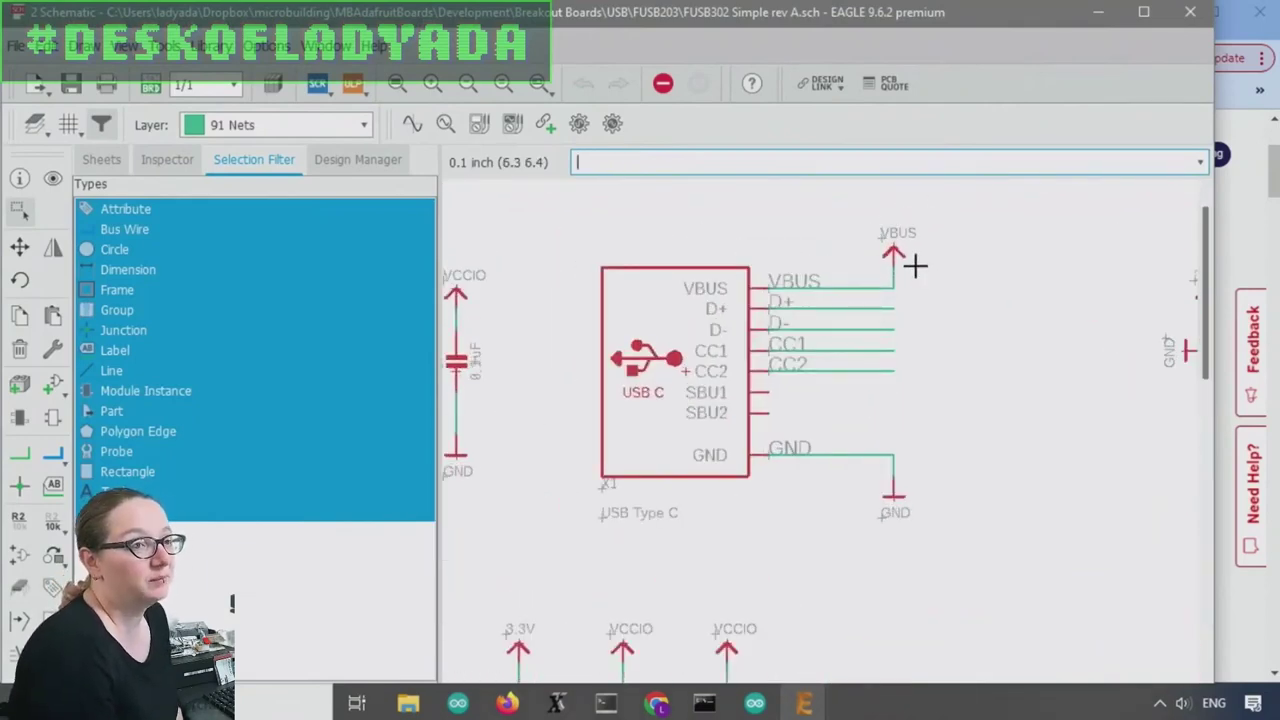
{"action": "left_click", "coordinate": [1099, 14]}
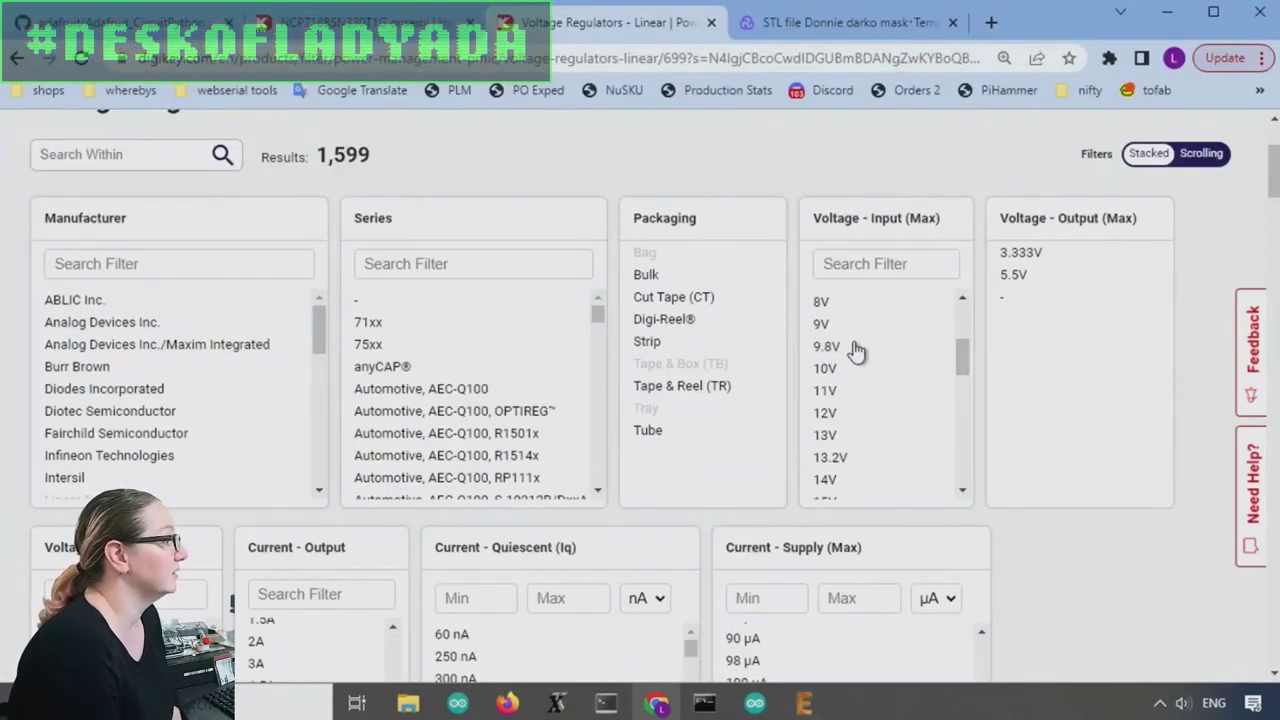
- Select maximum input voltages from 24V through the last entry, previewing 311 results
{"action": "scroll", "coordinate": [857, 348], "scroll_direction": "down", "scroll_amount": 4}
{"action": "scroll", "coordinate": [850, 370], "scroll_direction": "up", "scroll_amount": 2}
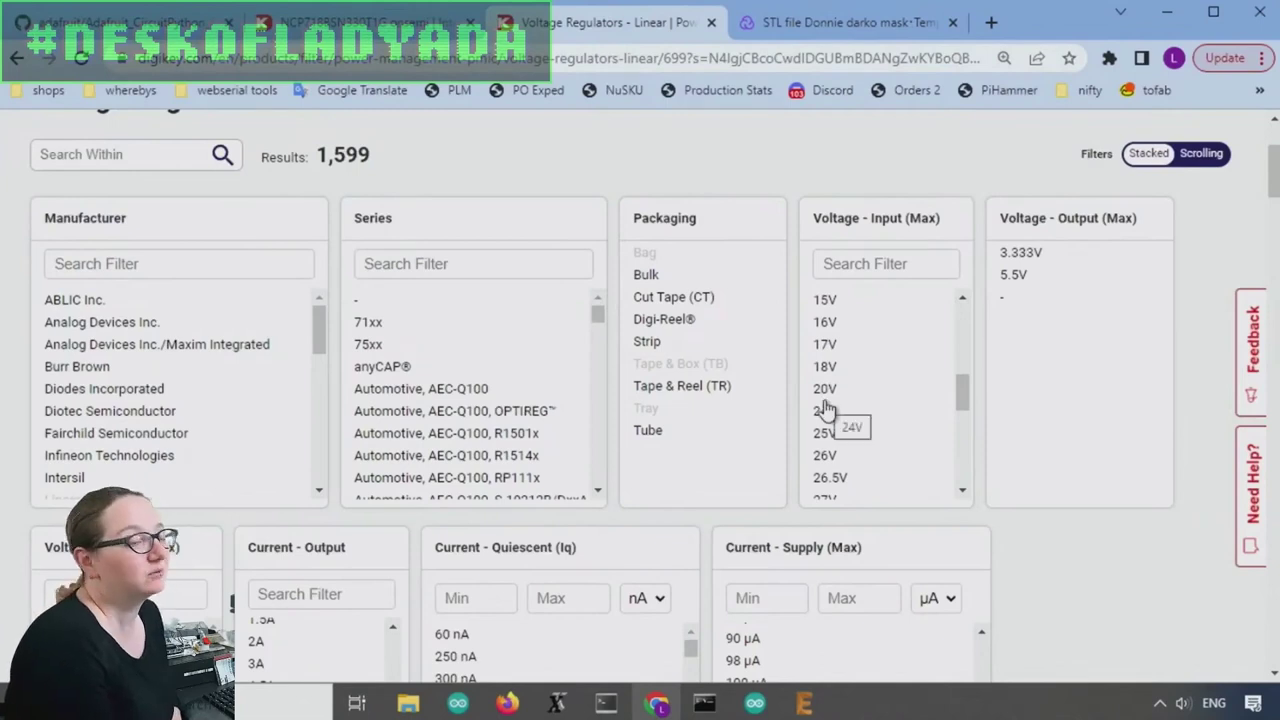
{"action": "left_click_drag", "start_coordinate": [871, 418], "coordinate": [876, 433]}
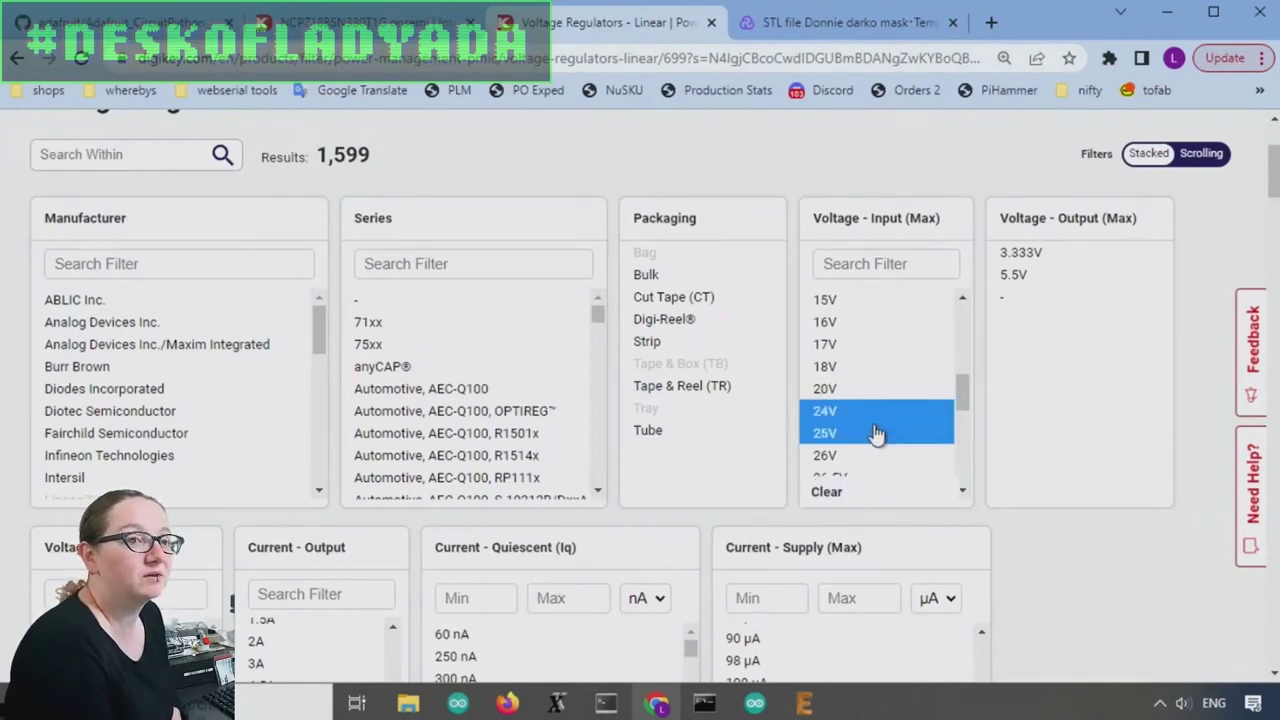
{"action": "mouse_move", "coordinate": [960, 389]}
{"action": "left_mouse_down"}
{"action": "mouse_move", "coordinate": [963, 486]}
{"action": "mouse_move", "coordinate": [971, 409]}
{"action": "mouse_move", "coordinate": [975, 470]}
{"action": "mouse_move", "coordinate": [965, 405]}
{"action": "left_mouse_up"}
{"action": "left_click", "coordinate": [904, 472], "text": "shift"}
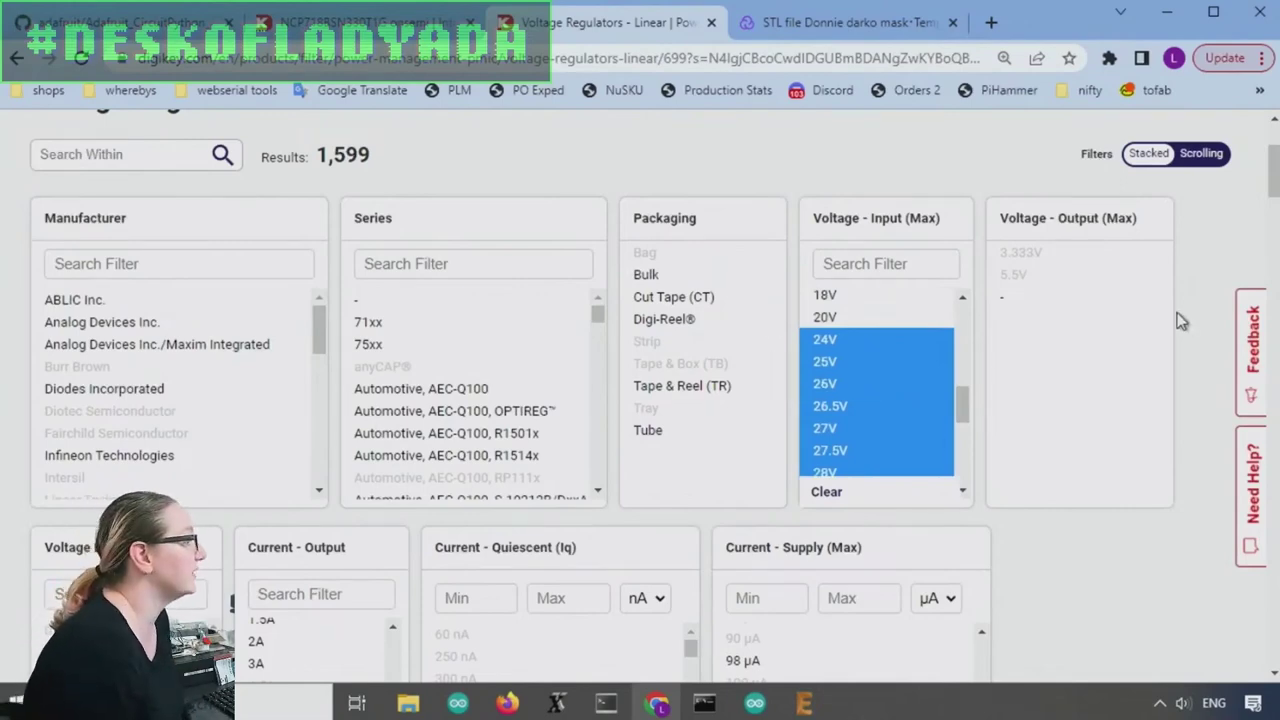
{"action": "scroll", "coordinate": [1153, 441], "scroll_direction": "down", "scroll_amount": 1}
{"action": "scroll", "coordinate": [1153, 441], "scroll_direction": "down", "scroll_amount": 12}
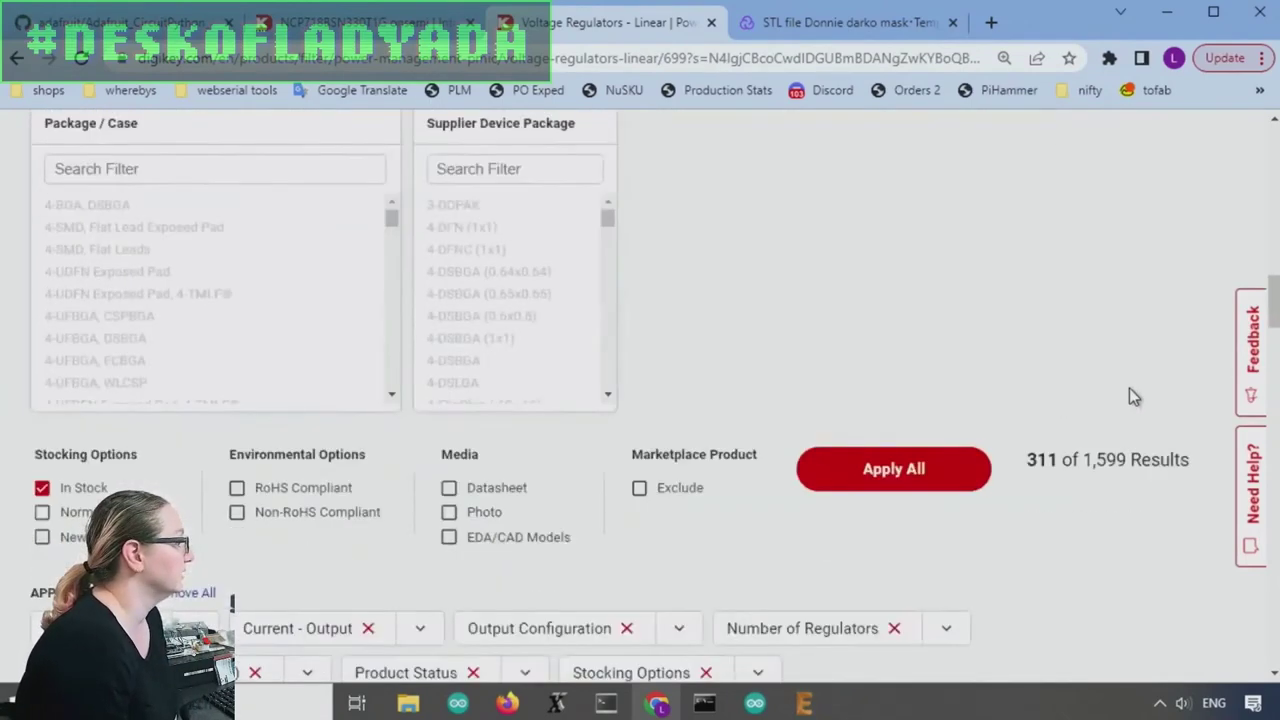
- Apply the filters and compare package images of top parts like BA033CC0FP-E2 and AP7381-33Y-13
{"action": "left_click", "coordinate": [962, 467]}
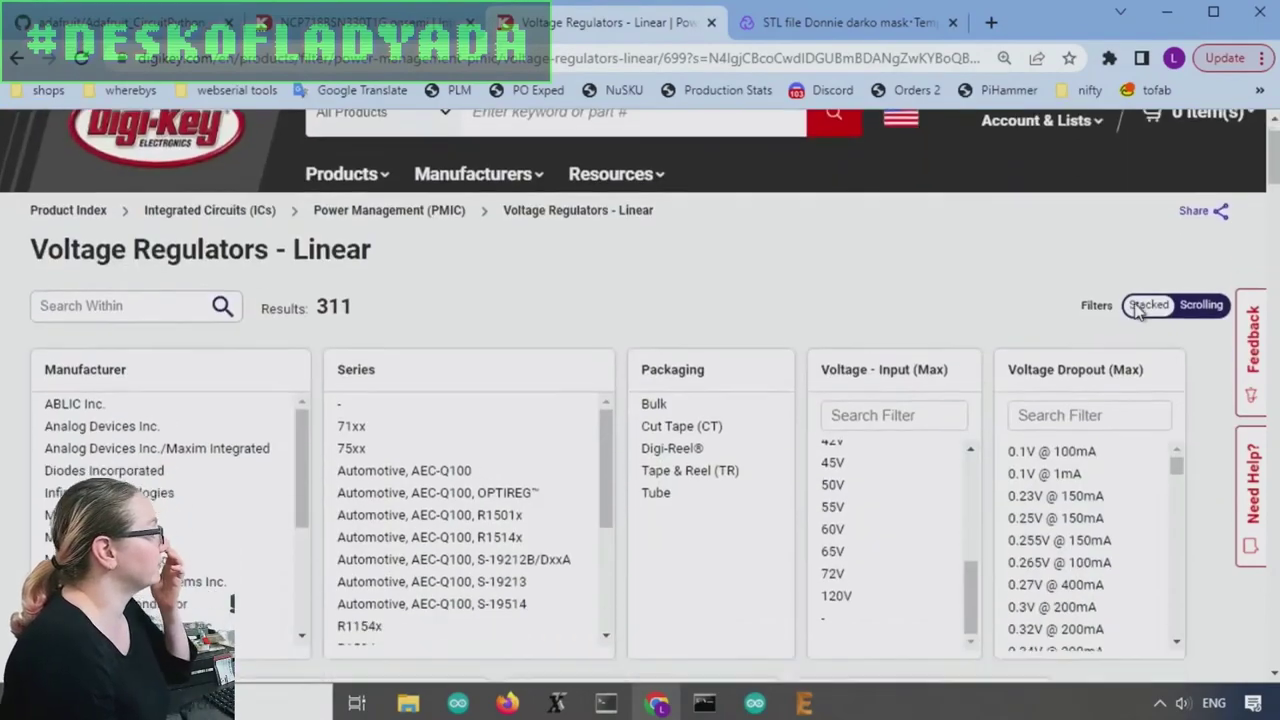
{"action": "scroll", "coordinate": [1131, 317], "scroll_direction": "down", "scroll_amount": 10}
{"action": "scroll", "coordinate": [1135, 313], "scroll_direction": "down", "scroll_amount": 6}
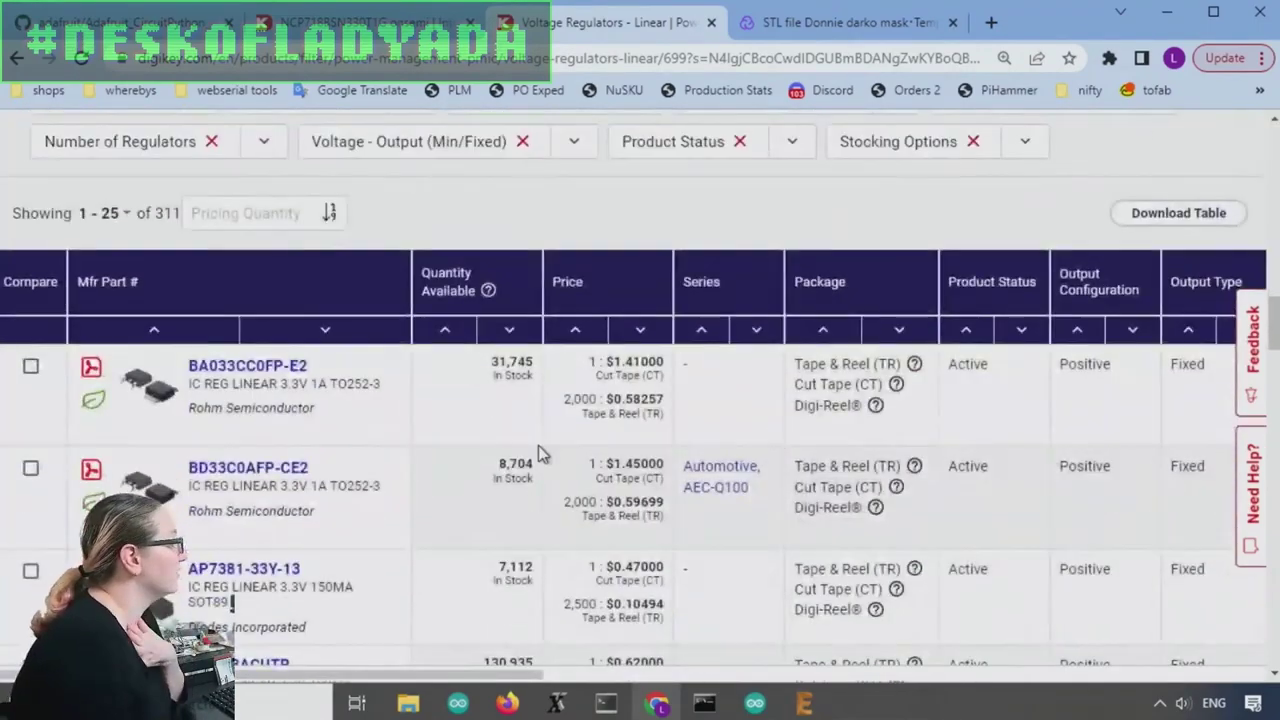
{"action": "mouse_move", "coordinate": [160, 410]}
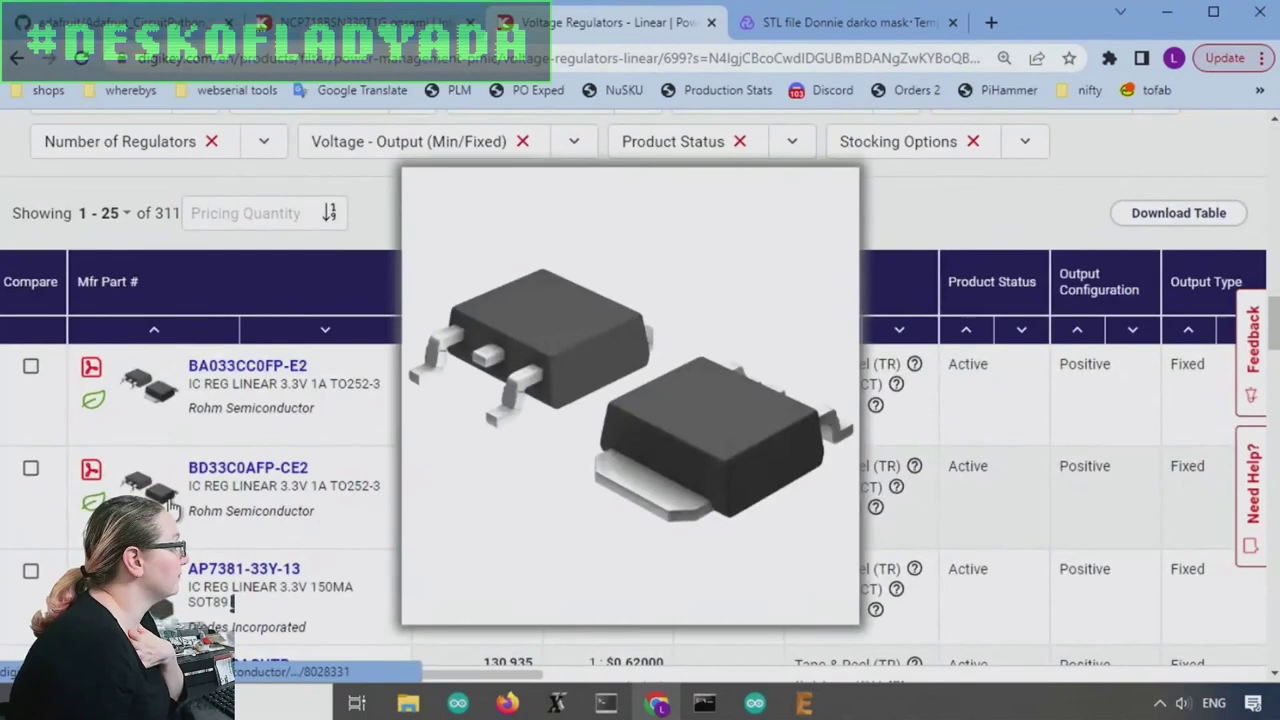
{"action": "mouse_move", "coordinate": [172, 606]}
{"action": "scroll", "coordinate": [165, 600], "scroll_direction": "down", "scroll_amount": 2}
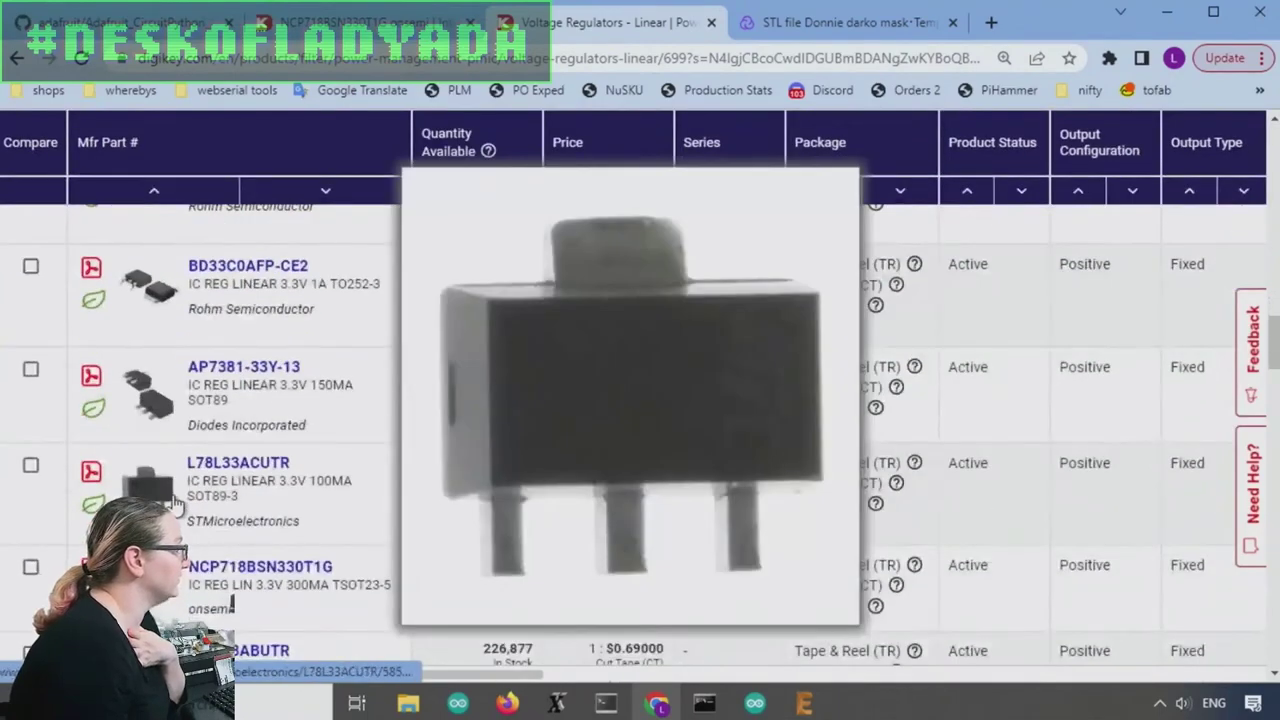
{"action": "mouse_move", "coordinate": [170, 507]}
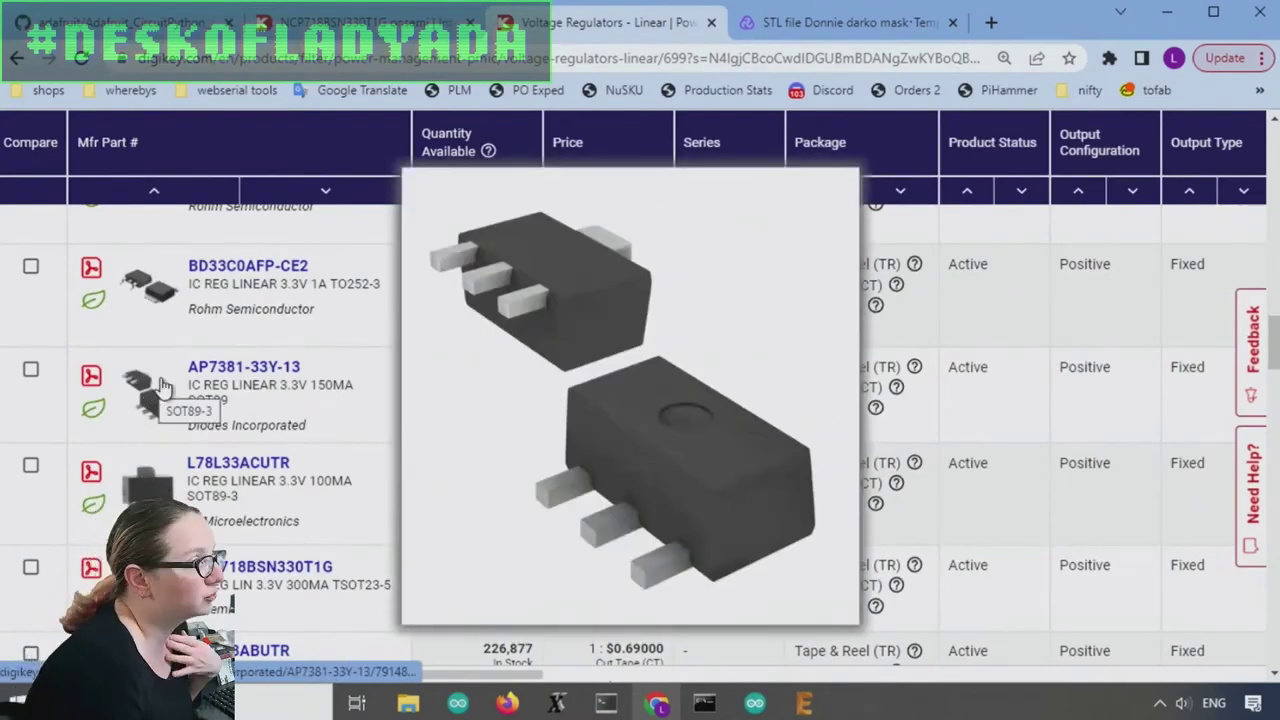
{"action": "scroll", "coordinate": [160, 385], "scroll_direction": "up", "scroll_amount": 1}
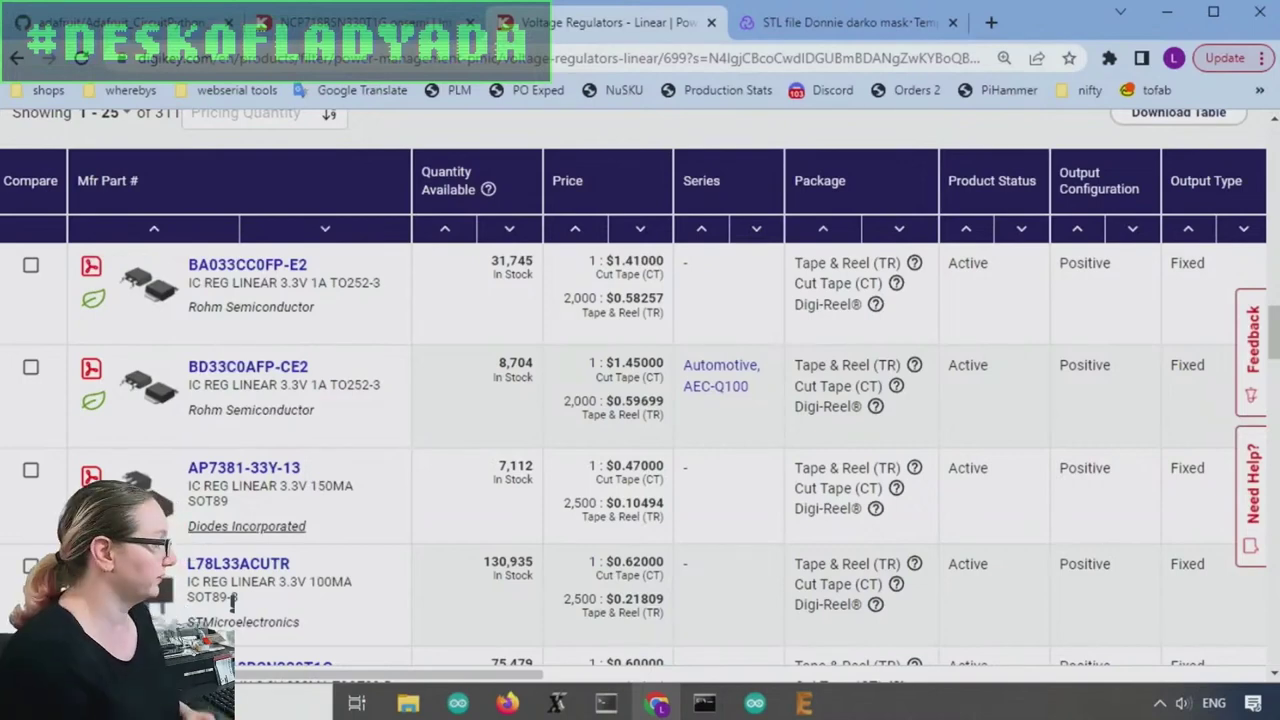
- Launch Calculator and compute 20 − 3.3 = 16.7, then 16.7 × 0.02 = 0.334
{"action": "key", "text": "super"}
{"action": "type", "text": "calc"}
{"action": "key", "text": "Return"}
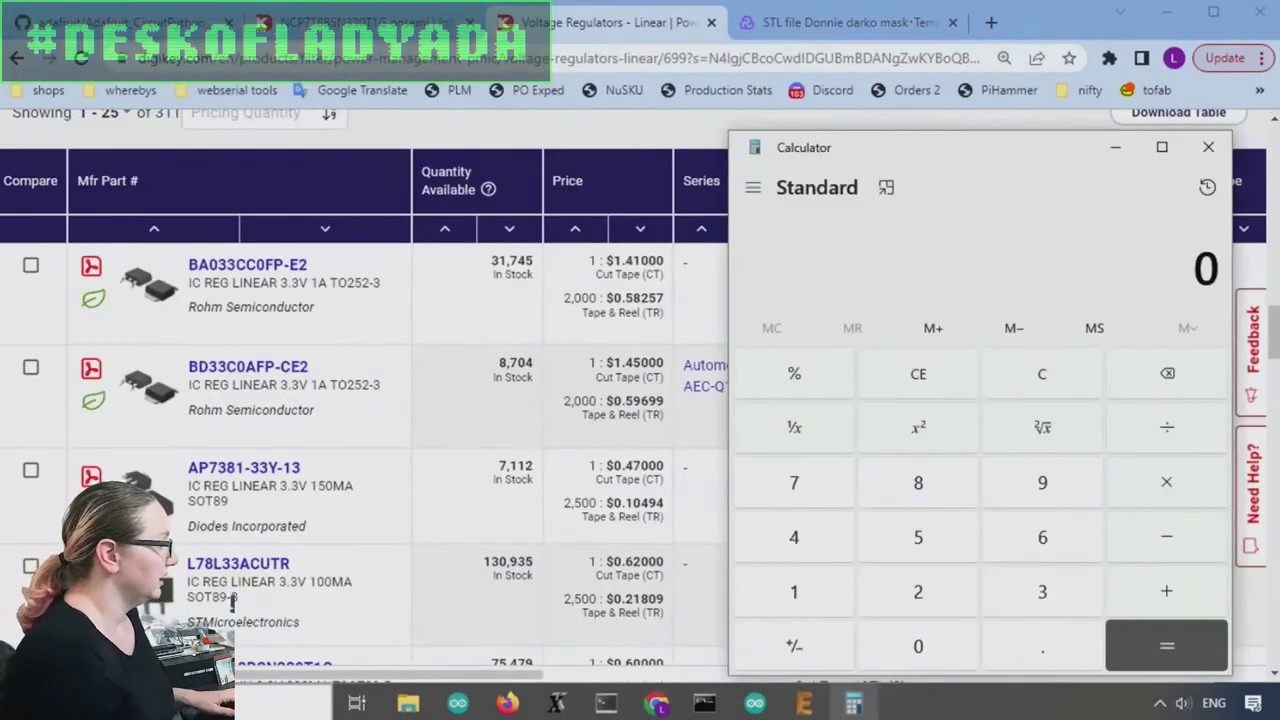
{"action": "type", "text": "20 "}
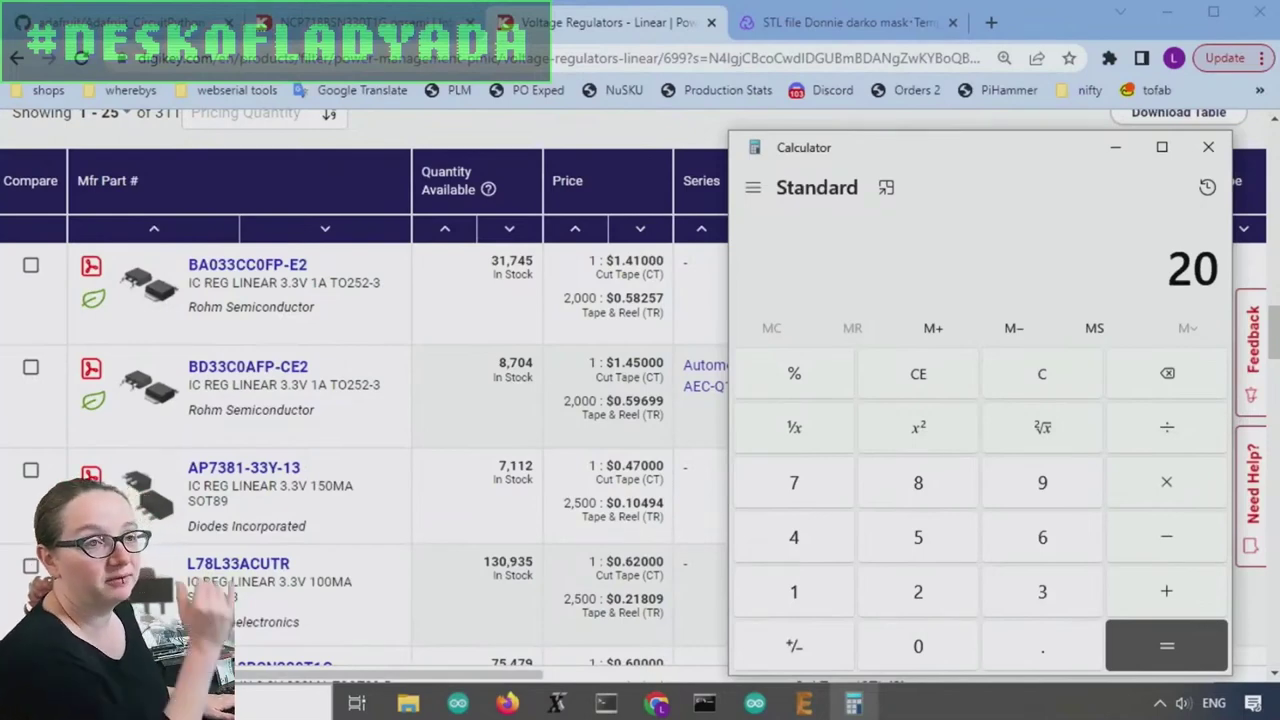
{"action": "type", "text": "- 3.3"}
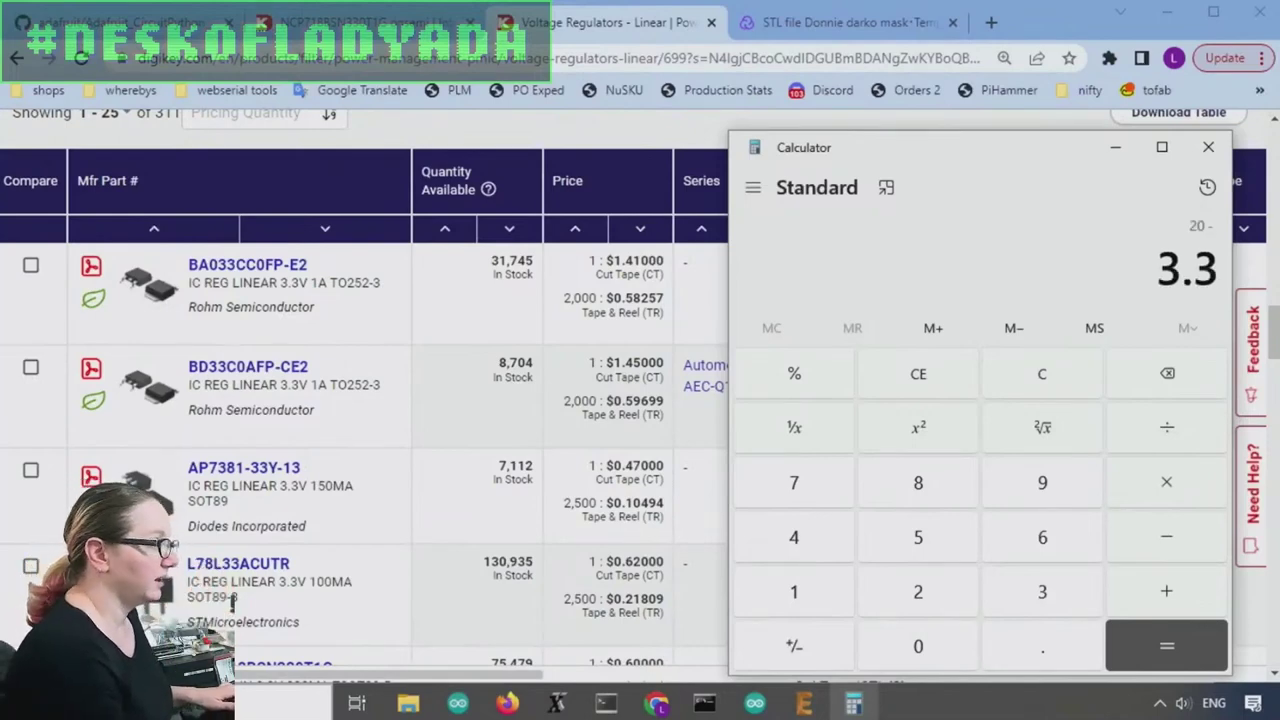
{"action": "key", "text": "Return"}
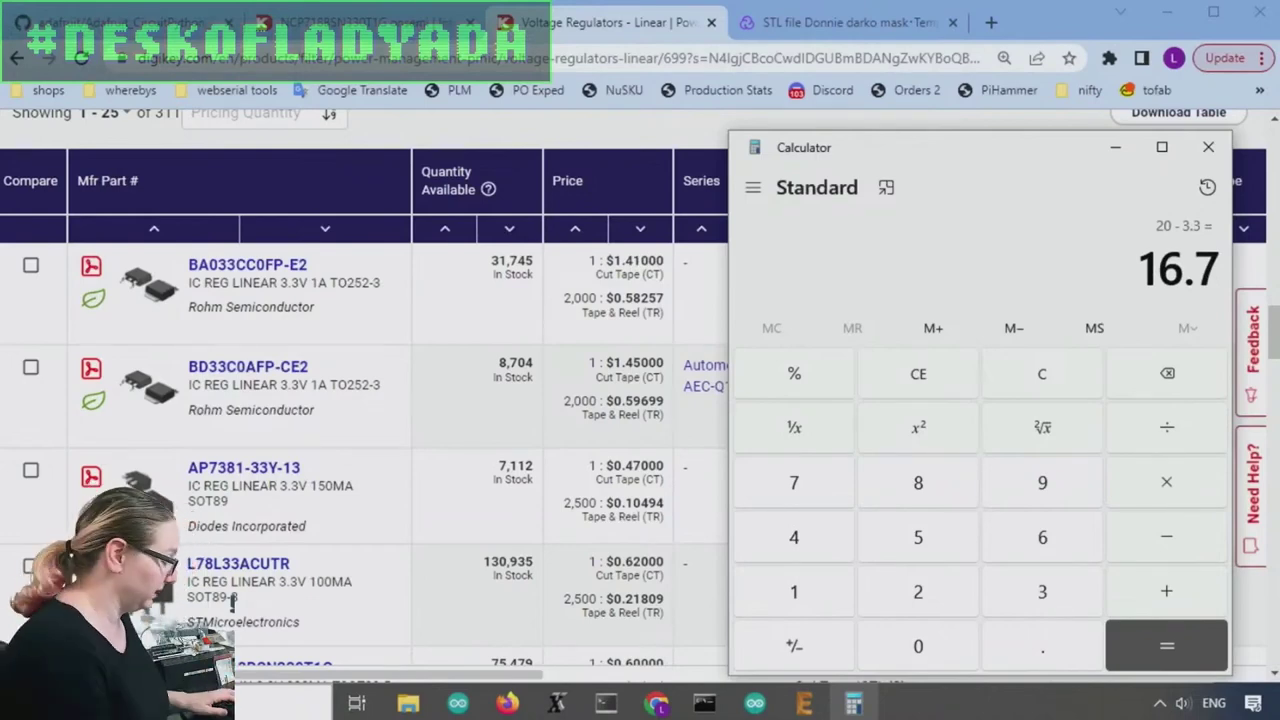
{"action": "type", "text": "*0.02"}
{"action": "key", "text": "Return"}
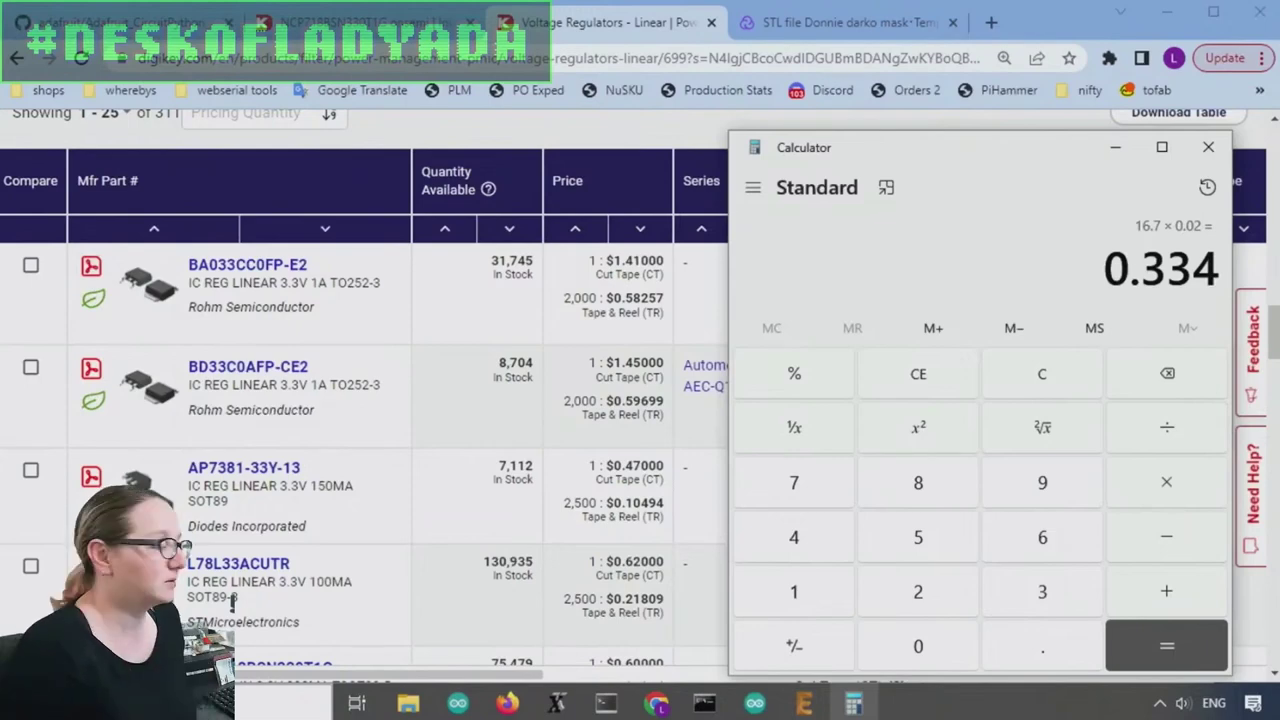
- Close Calculator and preview a part's package image in the results table
{"action": "left_click", "coordinate": [1208, 147]}
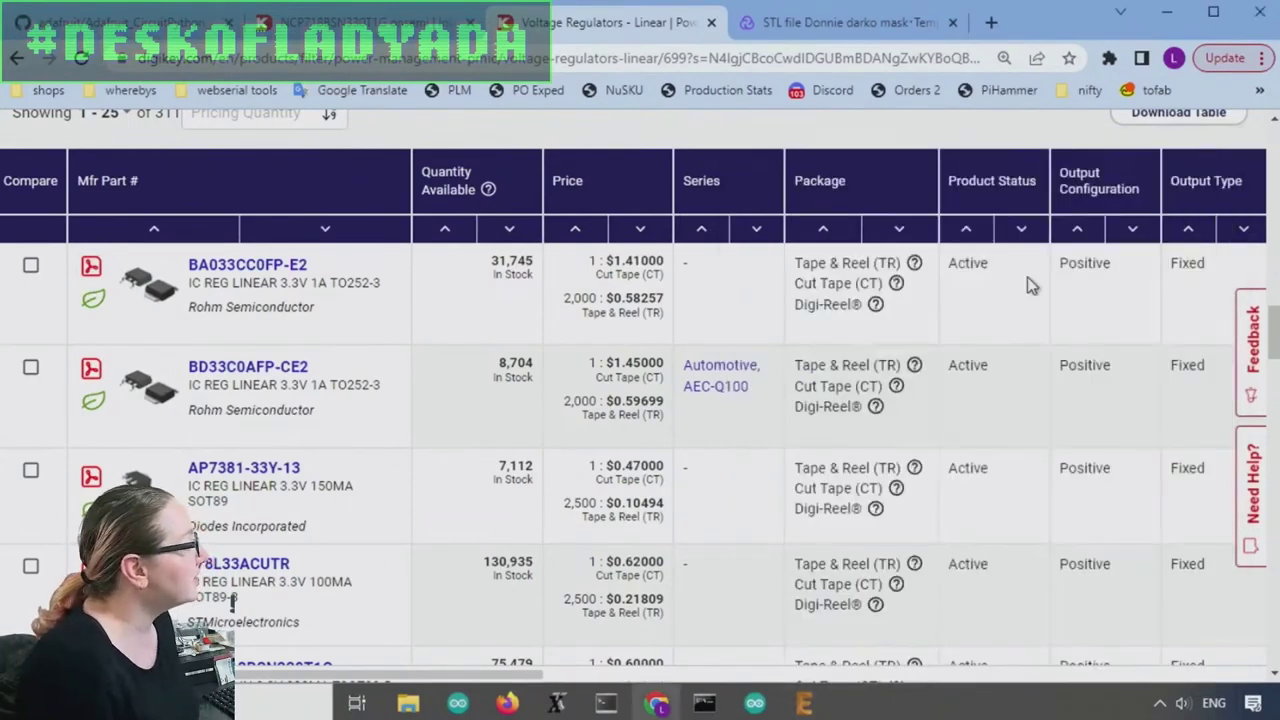
{"action": "scroll", "coordinate": [721, 450], "scroll_direction": "down", "scroll_amount": 2}
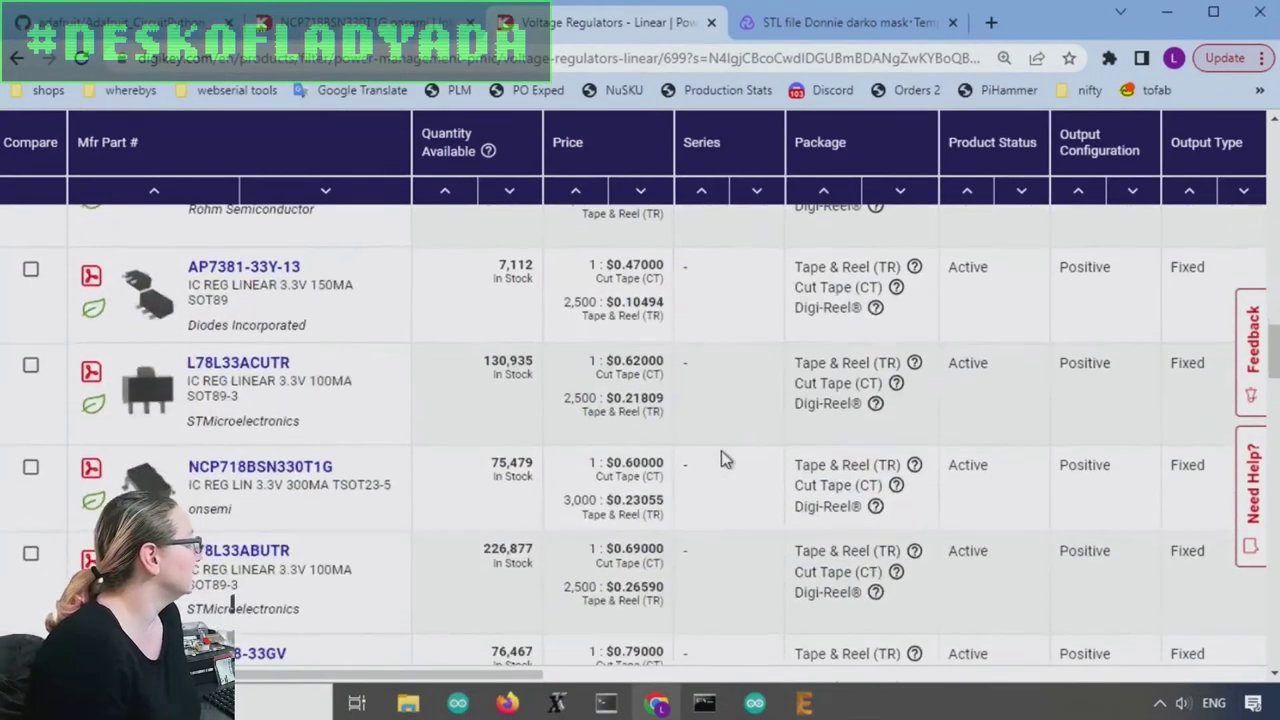
{"action": "scroll", "coordinate": [400, 445], "scroll_direction": "down", "scroll_amount": 2}
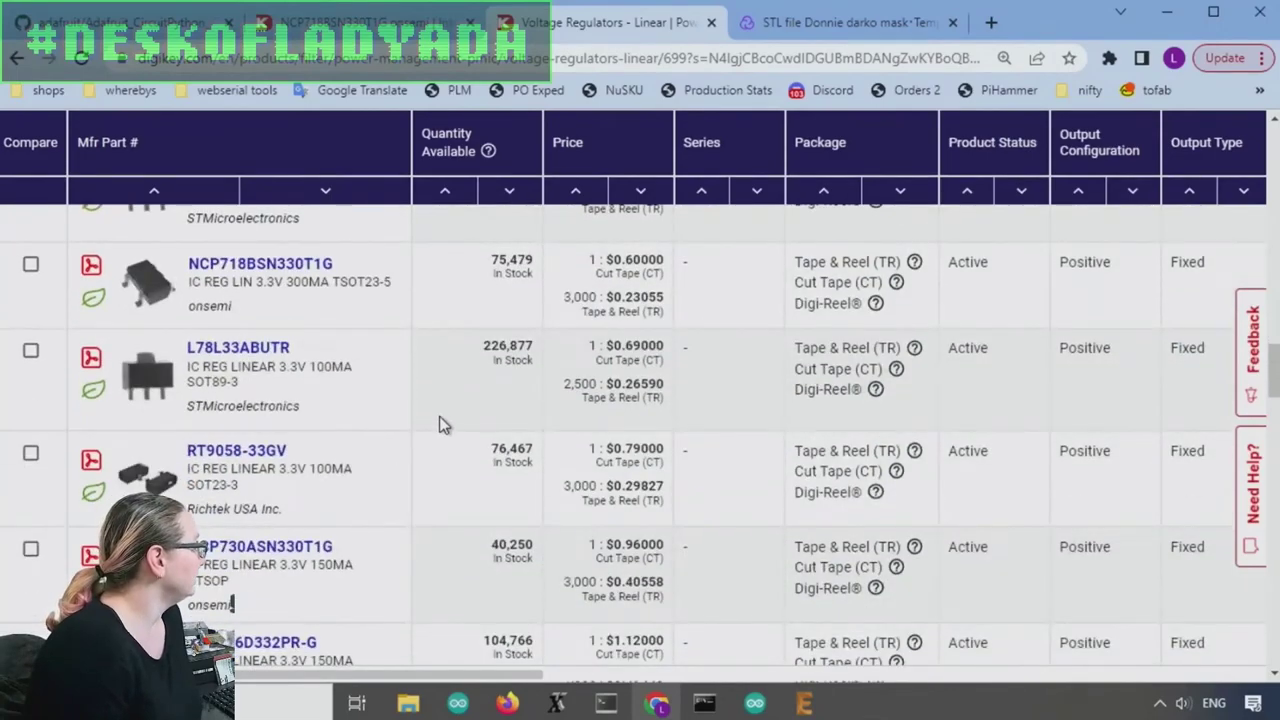
{"action": "scroll", "coordinate": [820, 478], "scroll_direction": "up", "scroll_amount": 1}
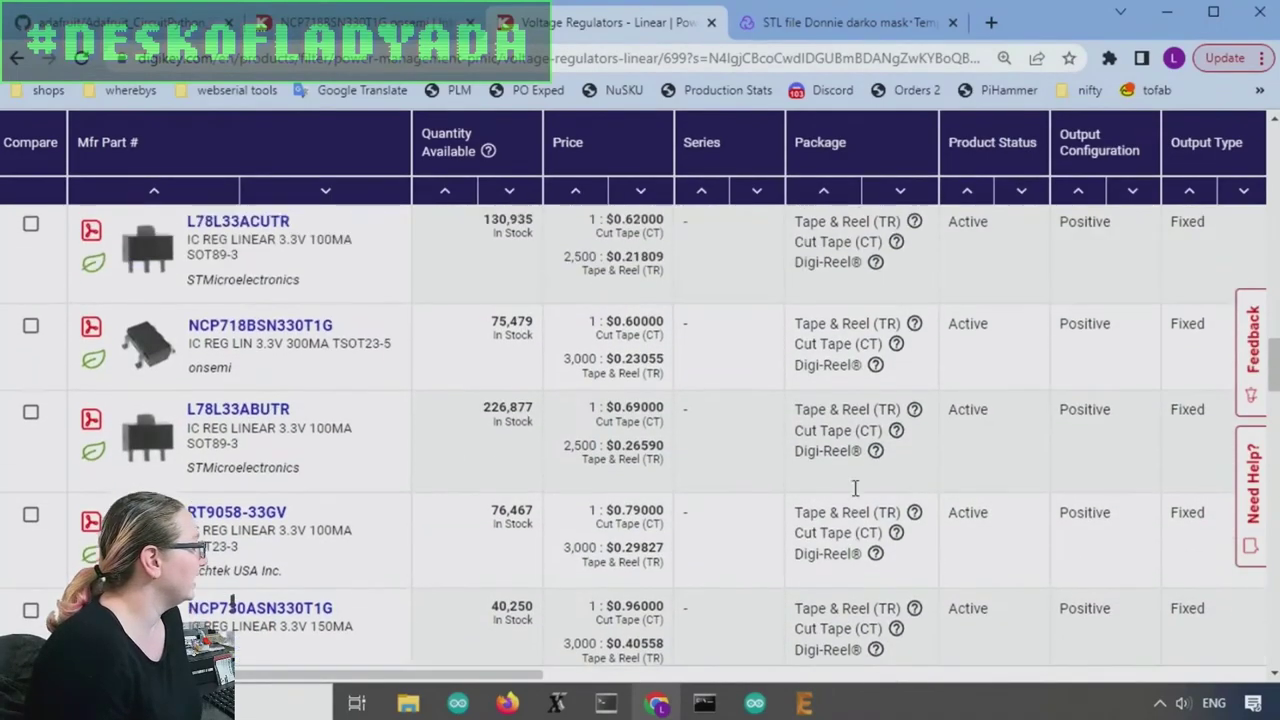
{"action": "scroll", "coordinate": [854, 491], "scroll_direction": "down", "scroll_amount": 1}
{"action": "scroll", "coordinate": [855, 490], "scroll_direction": "up", "scroll_amount": 3}
{"action": "scroll", "coordinate": [700, 485], "scroll_direction": "up", "scroll_amount": 3}
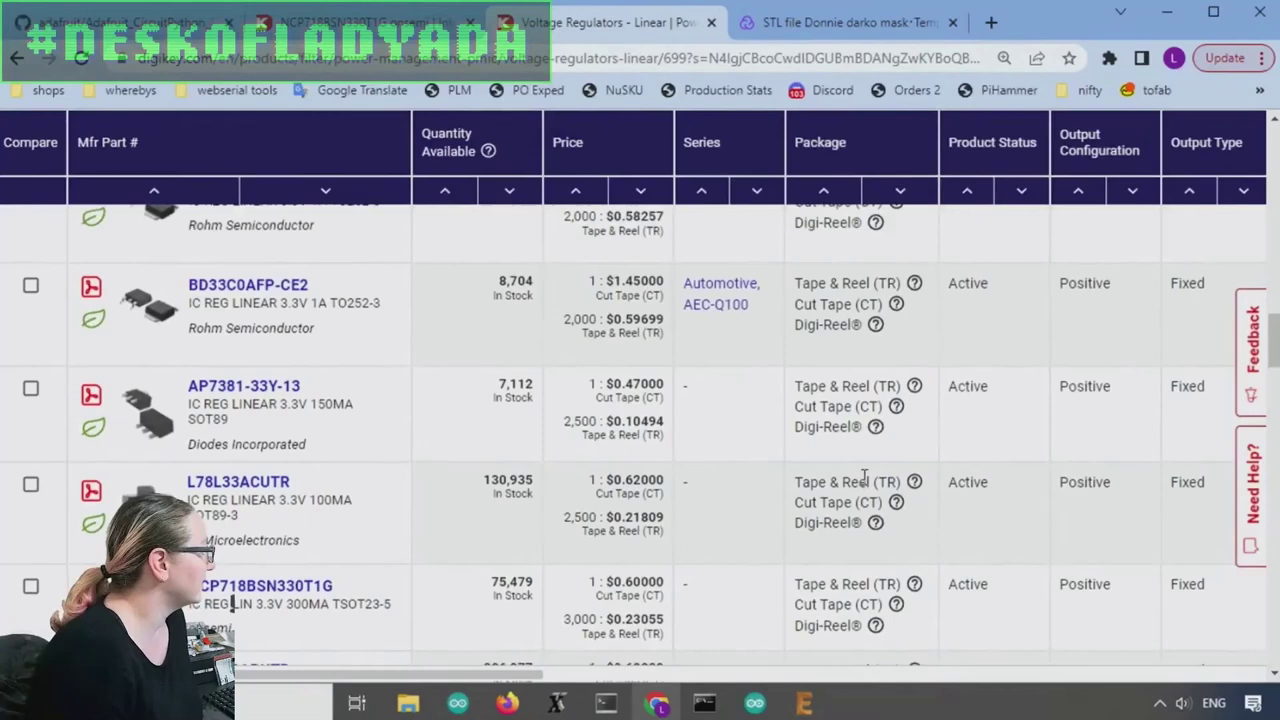
{"action": "scroll", "coordinate": [446, 480], "scroll_direction": "down", "scroll_amount": 2}
{"action": "mouse_move", "coordinate": [155, 440]}
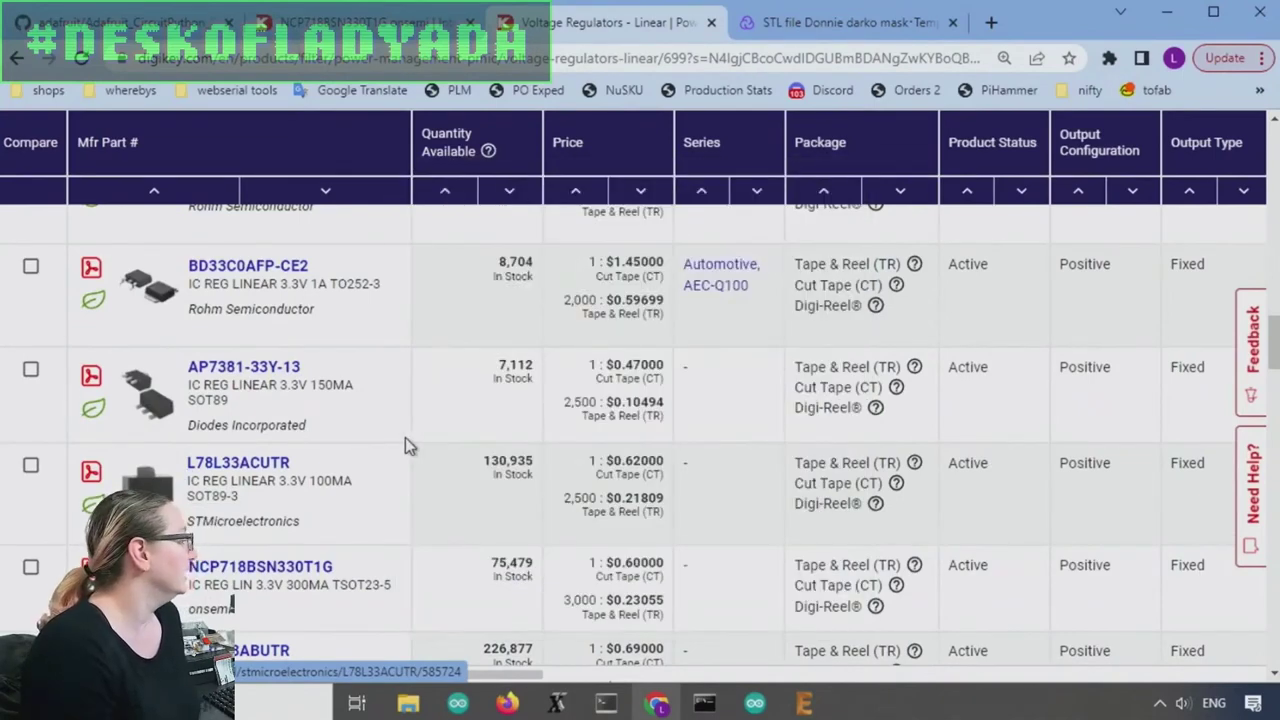
- Preview more parts' package images further down, then scroll back up toward the filters
{"action": "scroll", "coordinate": [405, 437], "scroll_direction": "down", "scroll_amount": 3}
{"action": "scroll", "coordinate": [410, 446], "scroll_direction": "up", "scroll_amount": 3}
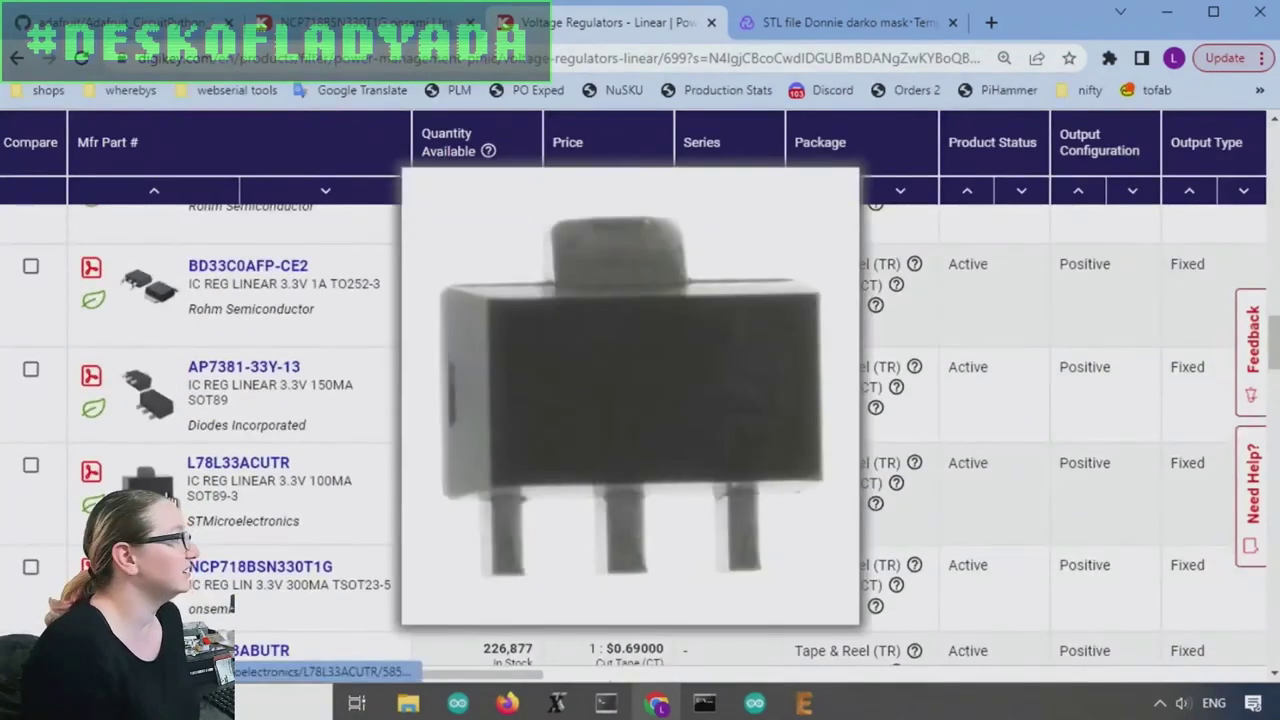
{"action": "mouse_move", "coordinate": [170, 500]}
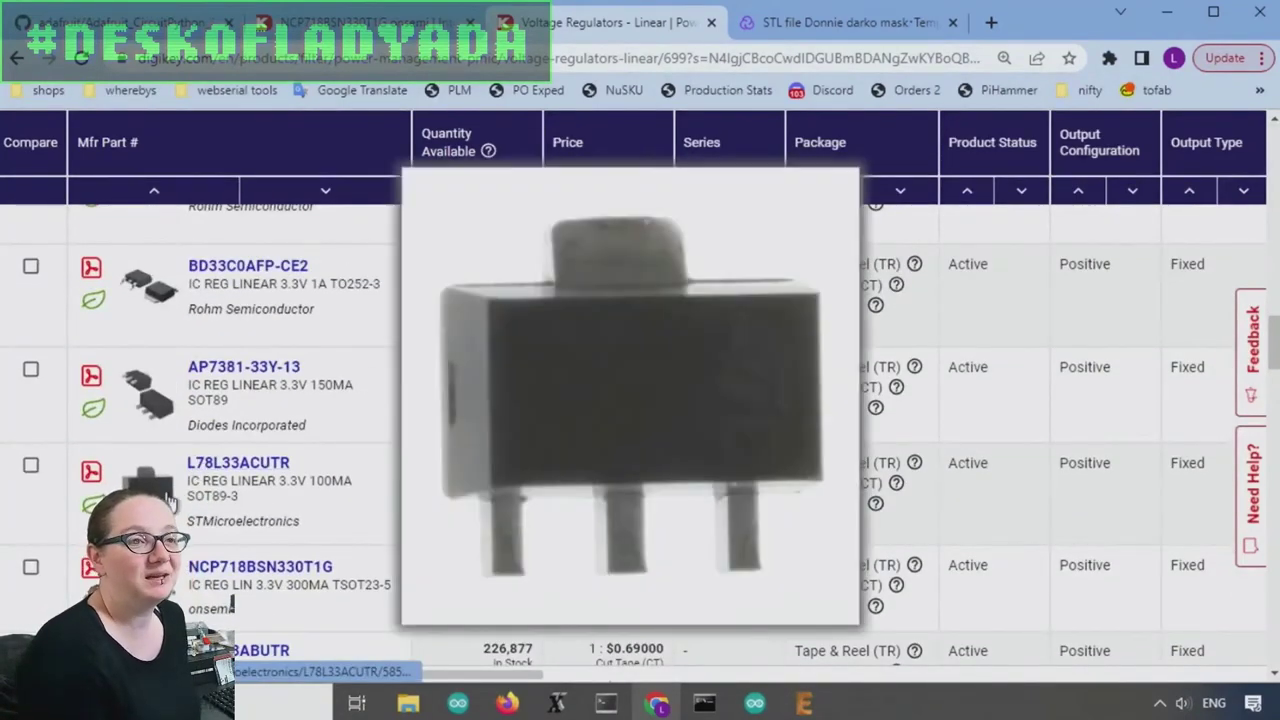
{"action": "scroll", "coordinate": [395, 350], "scroll_direction": "down", "scroll_amount": 5}
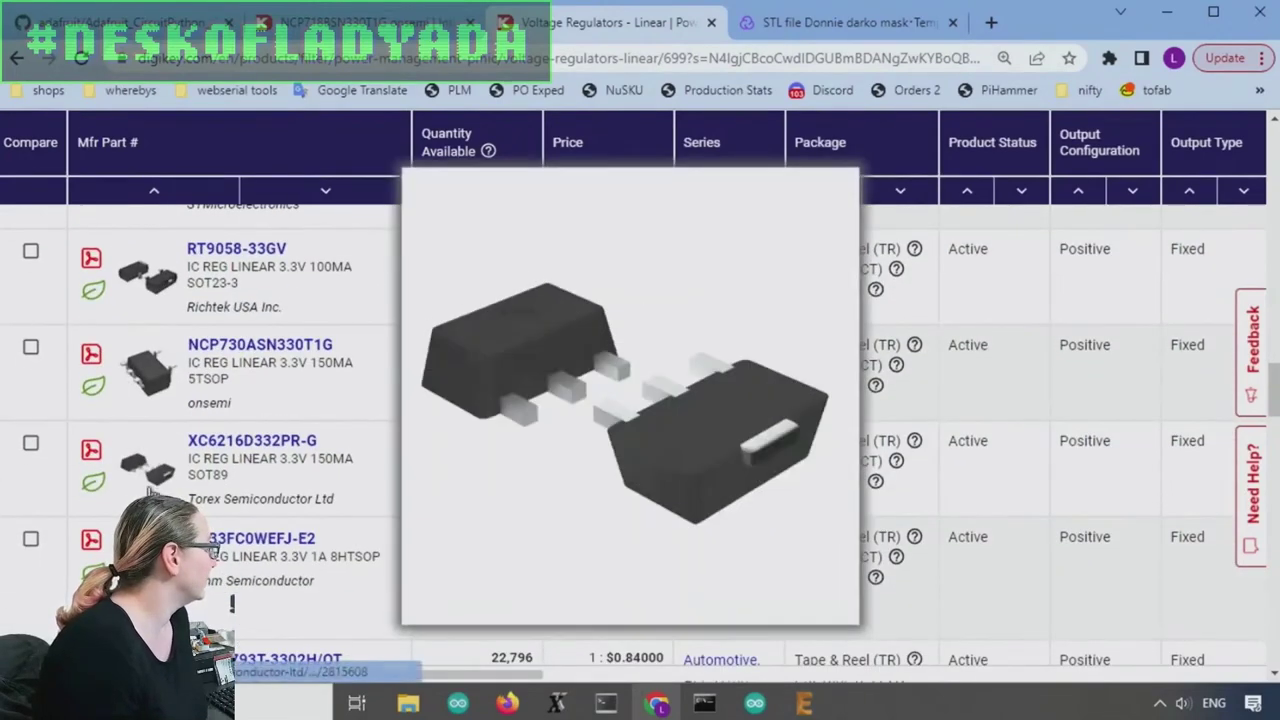
{"action": "mouse_move", "coordinate": [148, 565]}
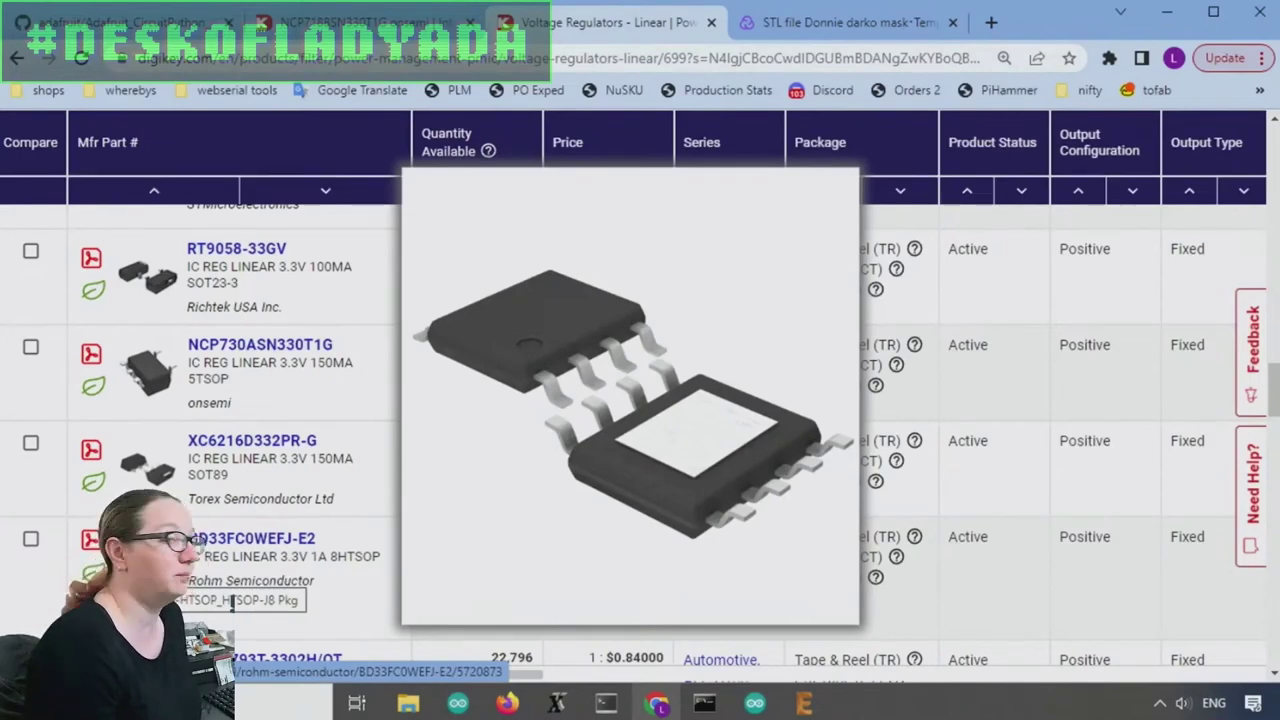
{"action": "scroll", "coordinate": [232, 601], "scroll_direction": "down", "scroll_amount": 2}
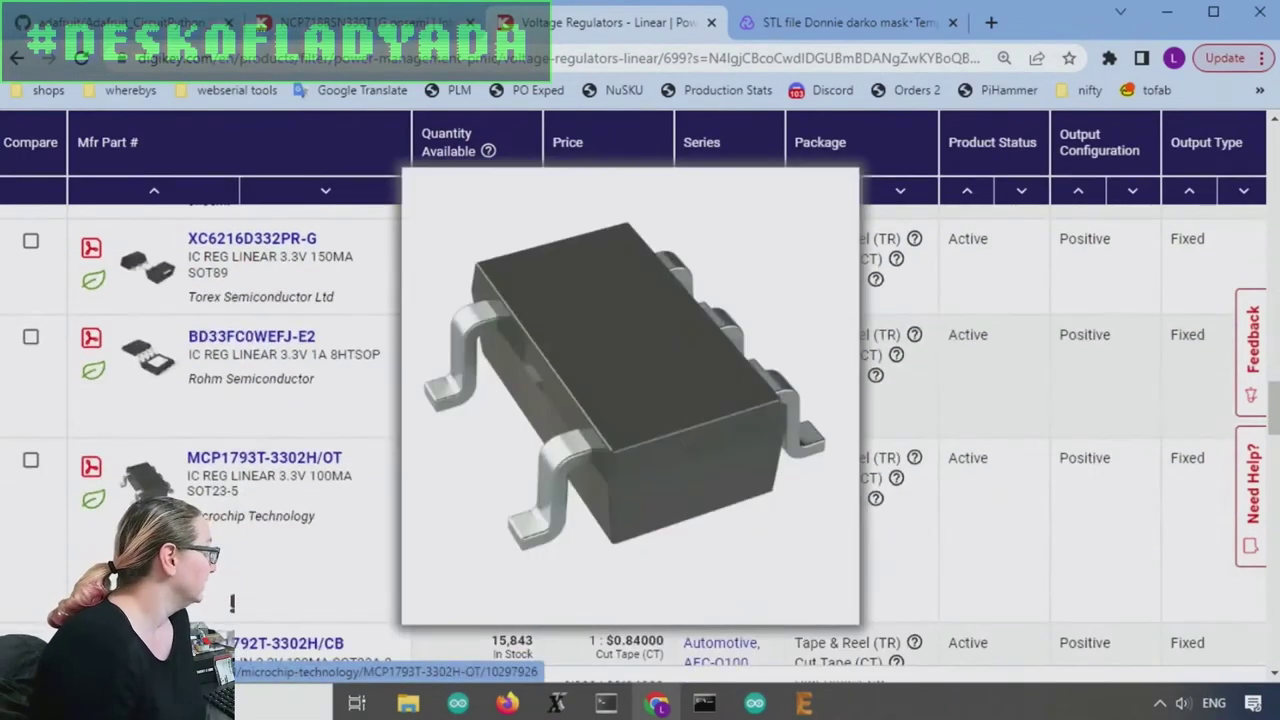
{"action": "scroll", "coordinate": [232, 601], "scroll_direction": "down", "scroll_amount": 3}
{"action": "scroll", "coordinate": [232, 602], "scroll_direction": "down", "scroll_amount": 3}
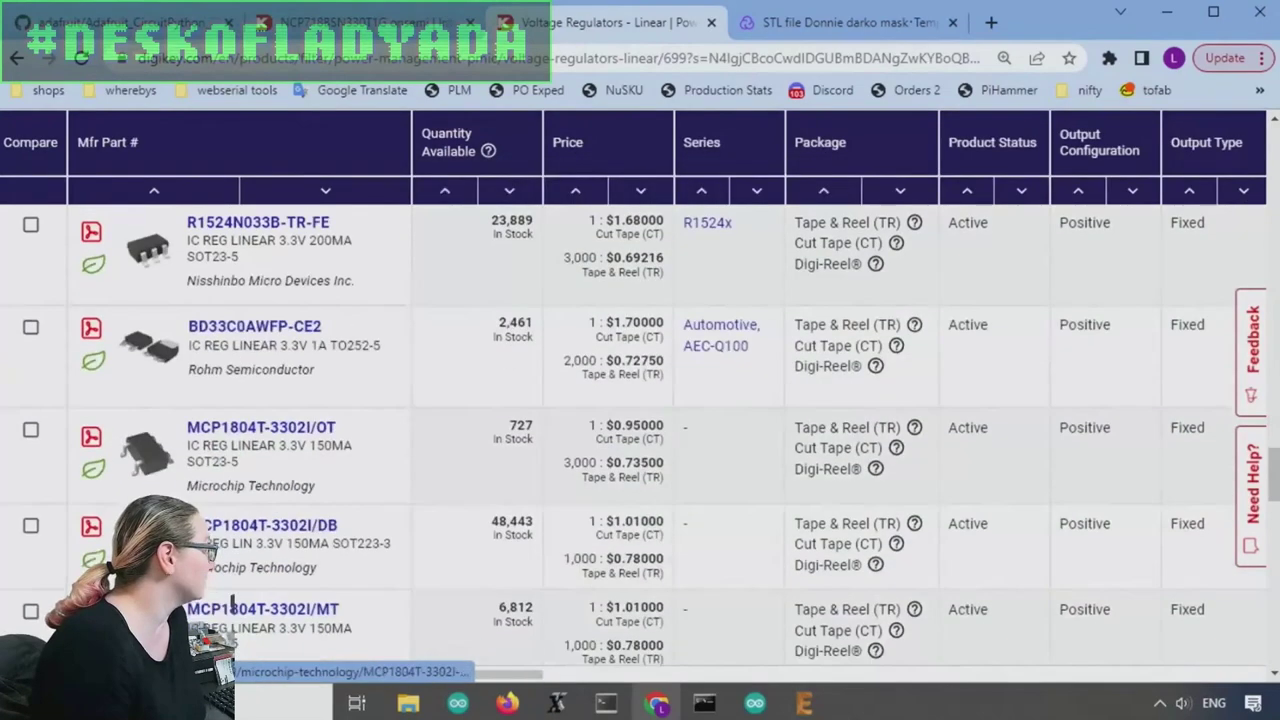
{"action": "mouse_move", "coordinate": [155, 347]}
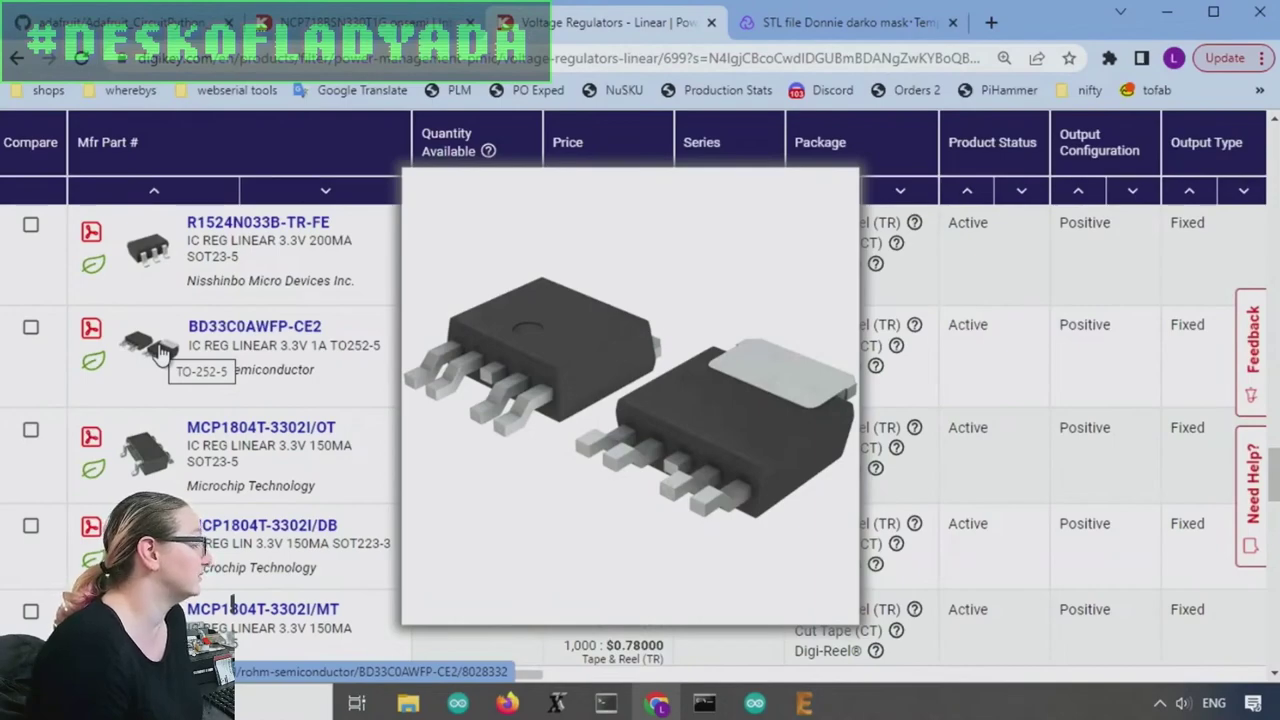
{"action": "scroll", "coordinate": [790, 420], "scroll_direction": "up", "scroll_amount": 10}
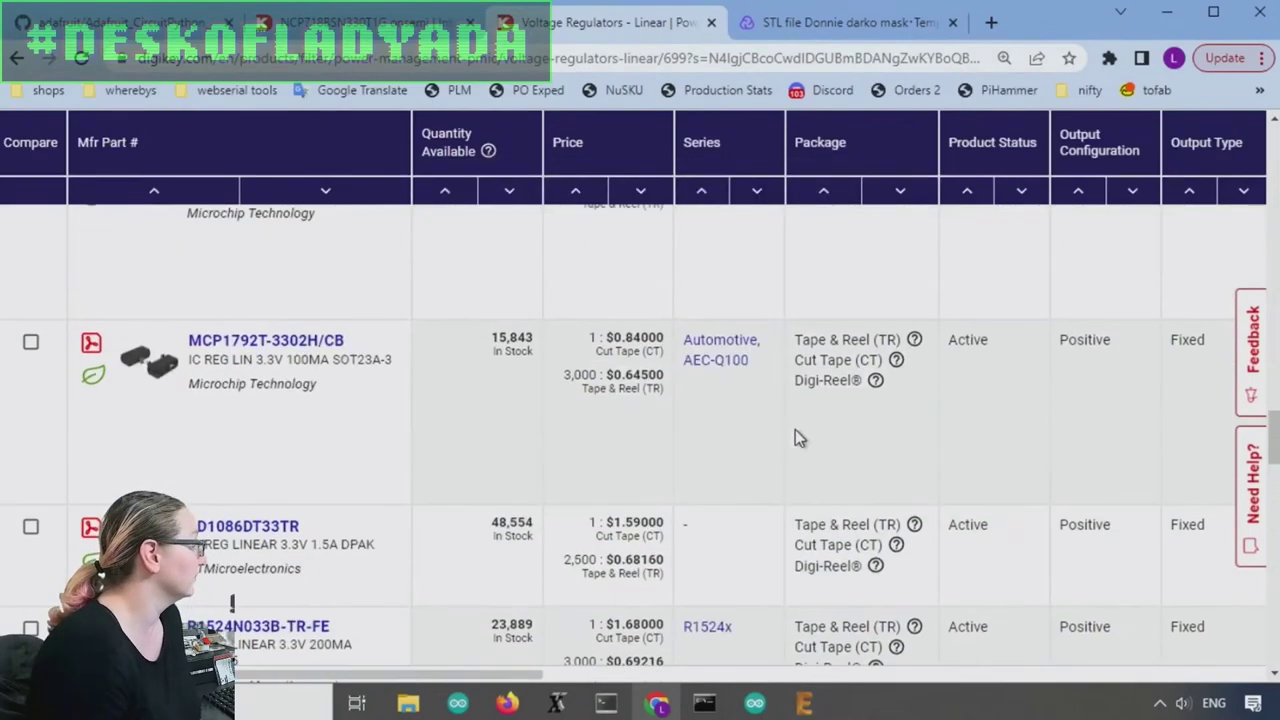
- Search Package / Case for 'SOT-23' and select the SOT-23-5 package
{"action": "scroll", "coordinate": [790, 413], "scroll_direction": "down", "scroll_amount": 2}
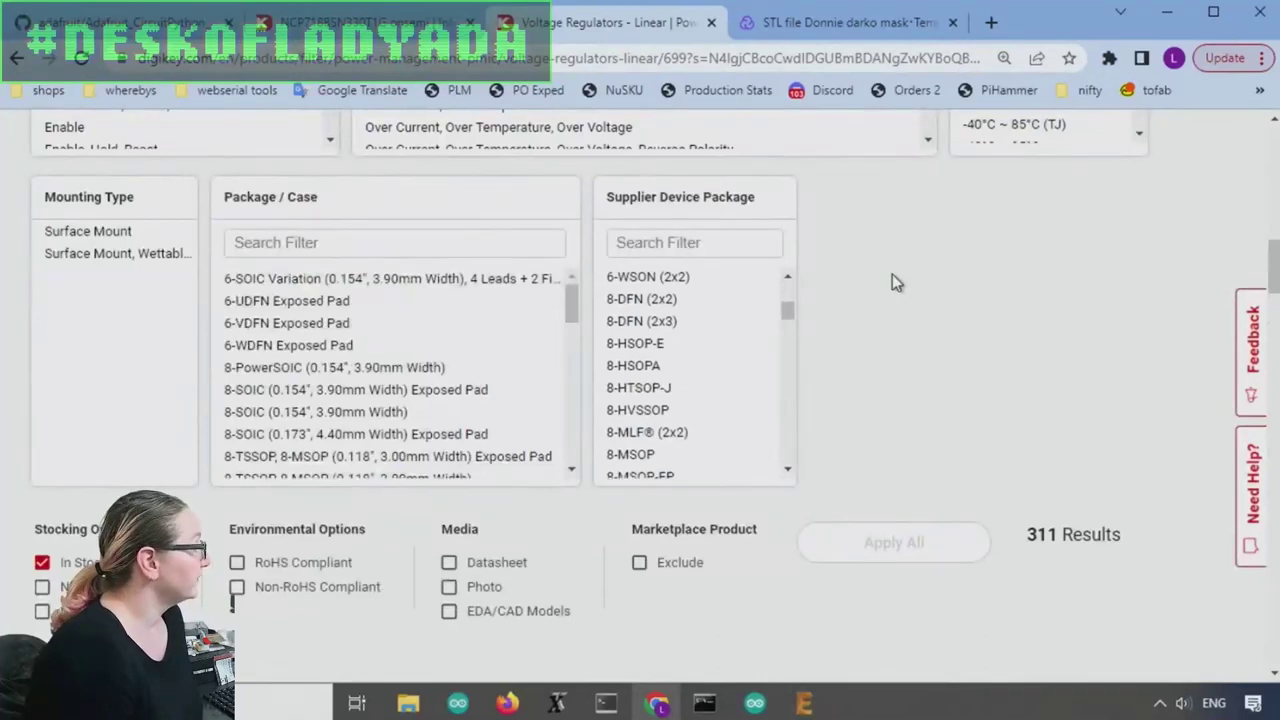
{"action": "scroll", "coordinate": [355, 320], "scroll_direction": "up", "scroll_amount": 1}
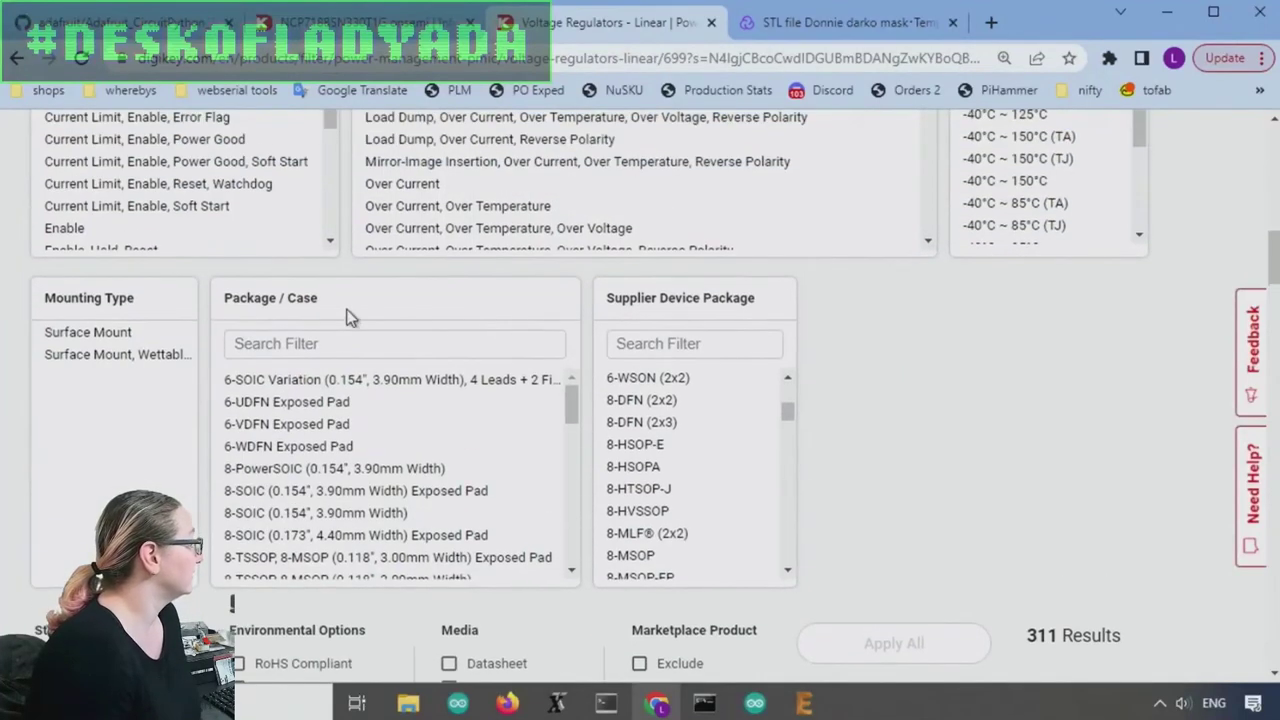
{"action": "left_click", "coordinate": [399, 340]}
{"action": "type", "text": "SOT"}
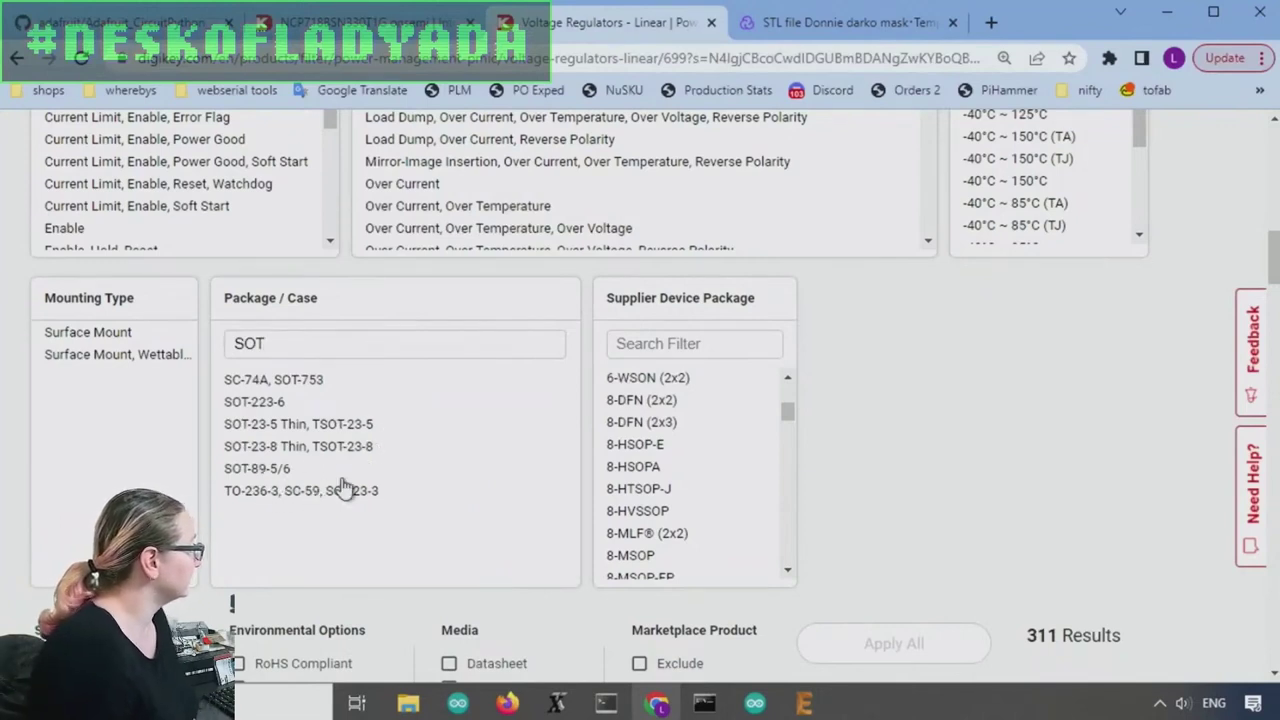
{"action": "type", "text": "-23"}
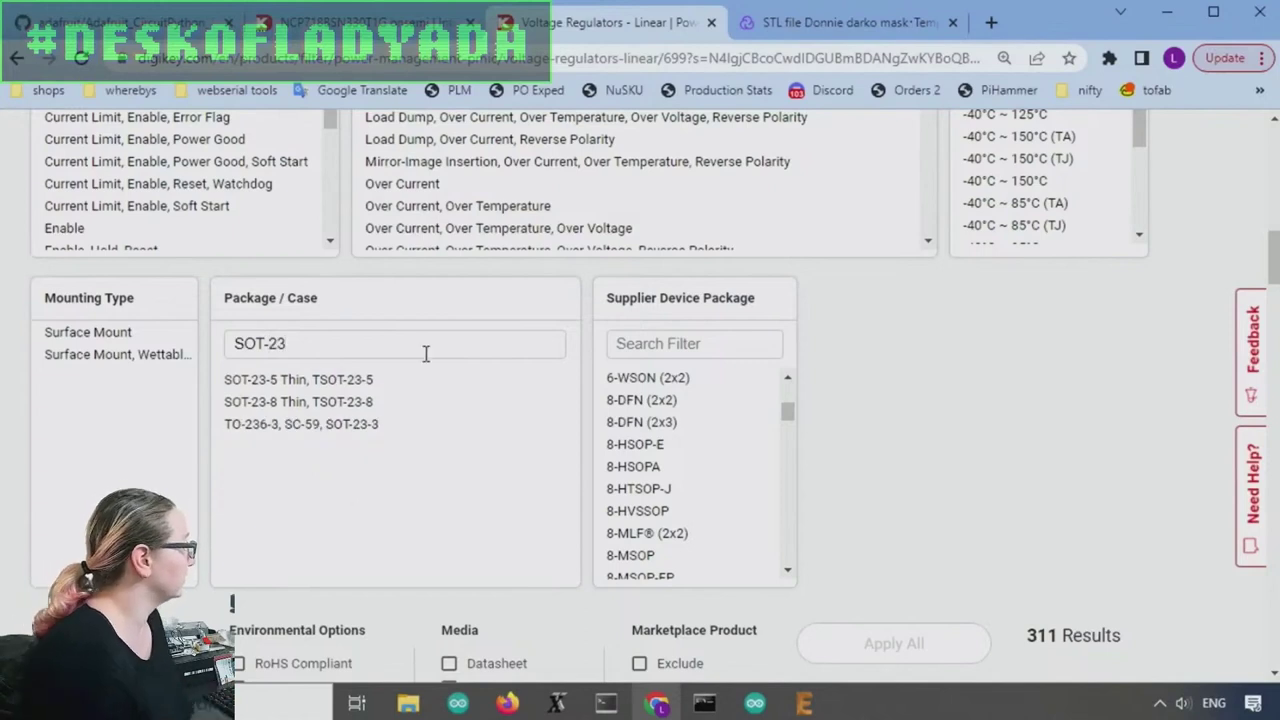
{"action": "left_click_drag", "start_coordinate": [403, 382], "coordinate": [374, 443]}
{"action": "left_click", "coordinate": [395, 378]}
{"action": "left_click", "coordinate": [395, 378]}
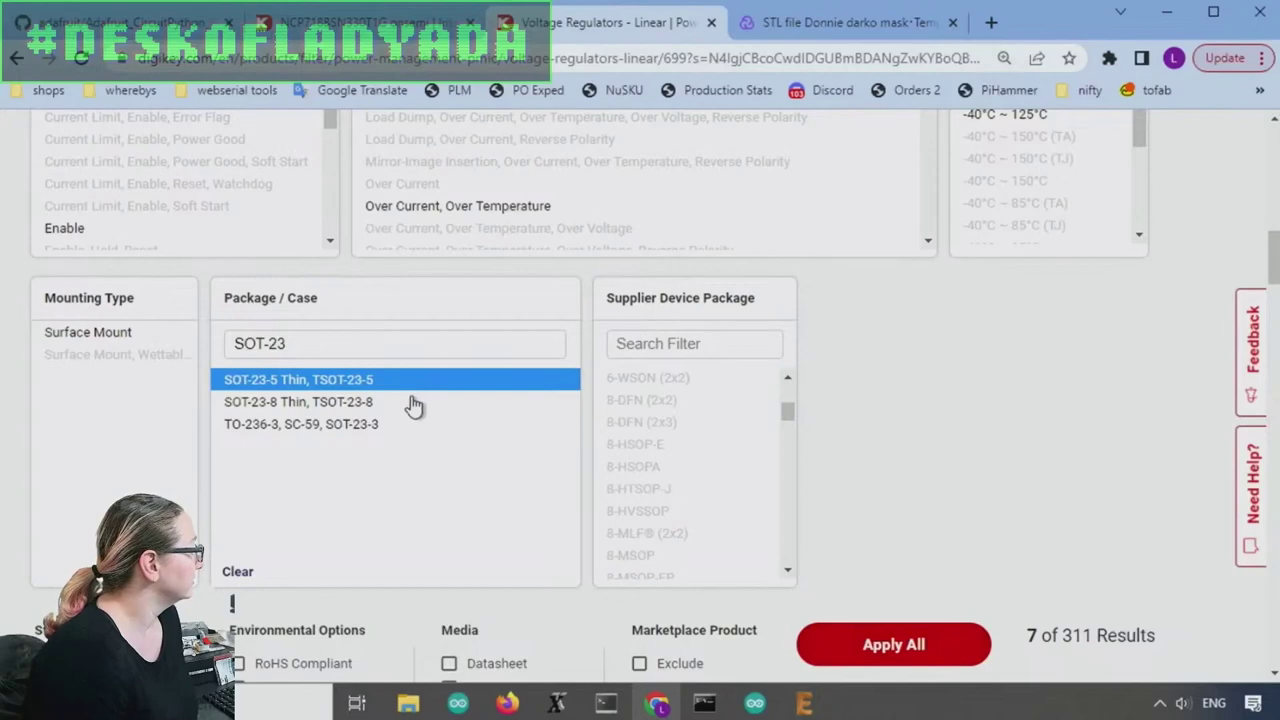
- Broaden the search and add TO-236-3/SOT-23-3, TSOT-23-8 and SC-74A/SOT-753, previewing 48 results
{"action": "left_click", "coordinate": [310, 343]}
{"action": "key", "text": "BackSpace"}
{"action": "key", "text": "BackSpace"}
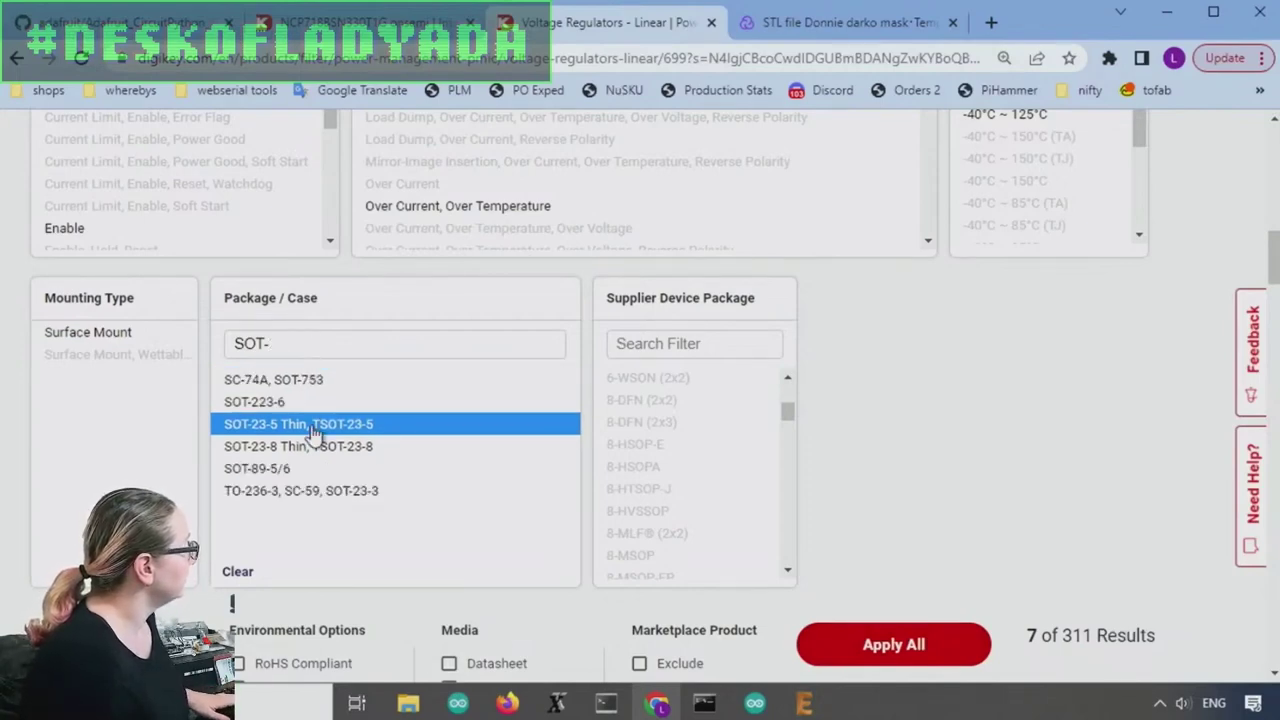
{"action": "left_click", "coordinate": [352, 468]}
{"action": "left_click", "coordinate": [340, 490]}
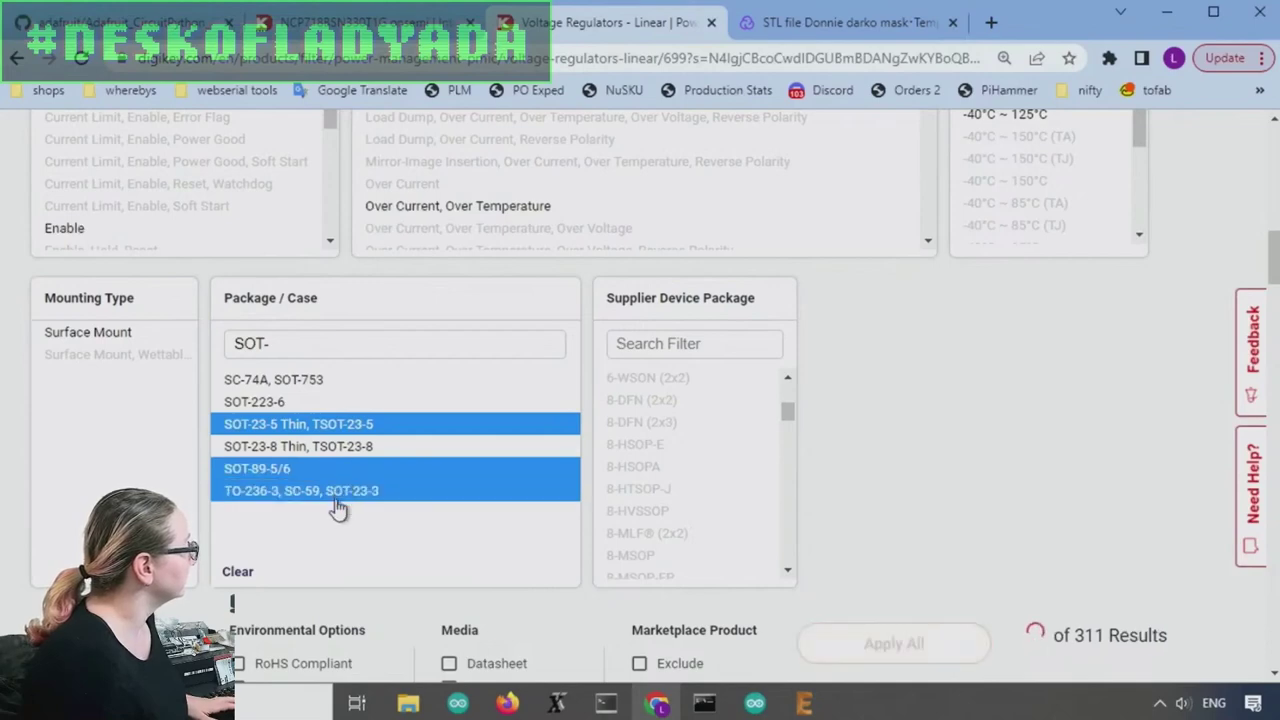
{"action": "left_click", "coordinate": [331, 490]}
{"action": "left_click", "coordinate": [331, 468]}
{"action": "left_click", "coordinate": [300, 492]}
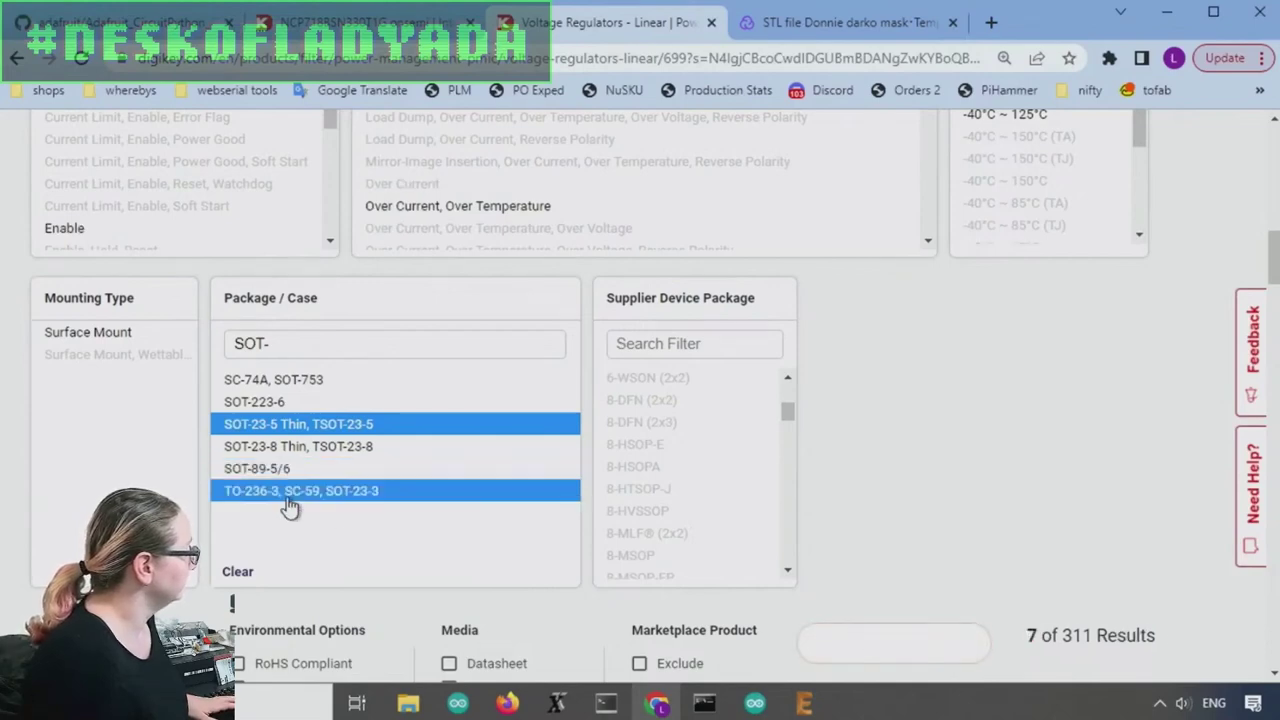
{"action": "left_click", "coordinate": [405, 445]}
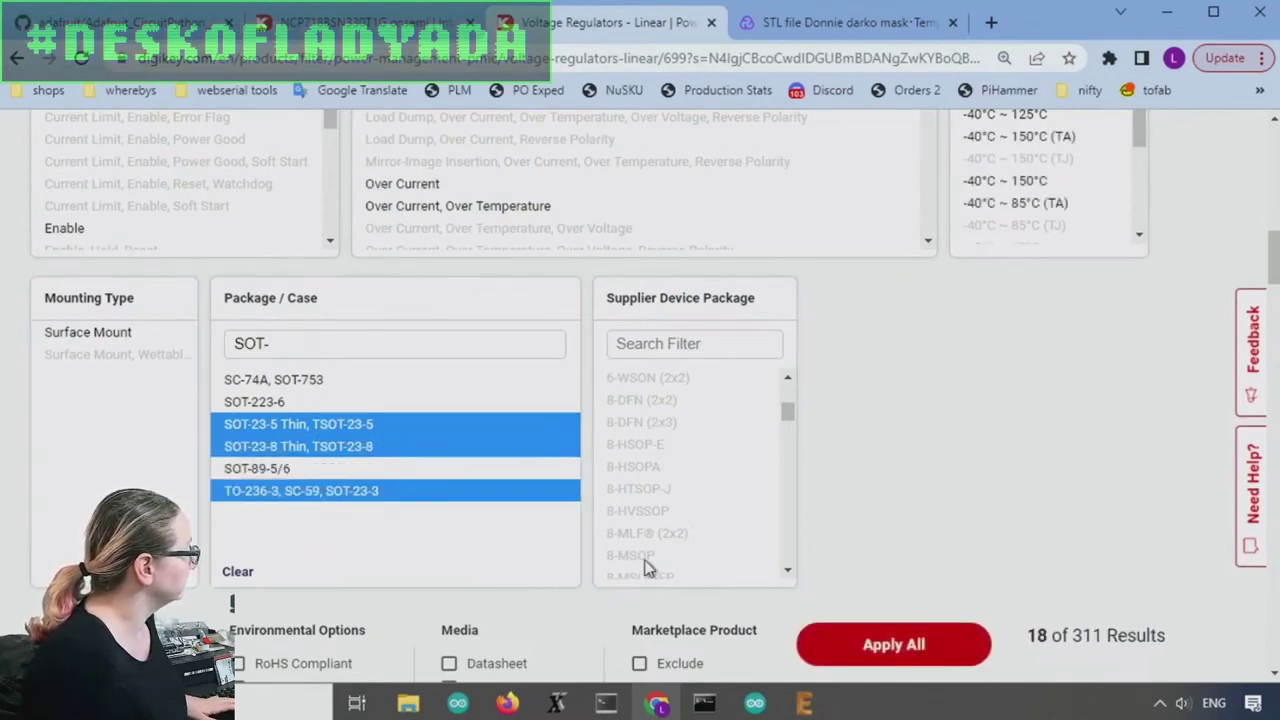
{"action": "left_click_drag", "start_coordinate": [783, 409], "coordinate": [785, 564]}
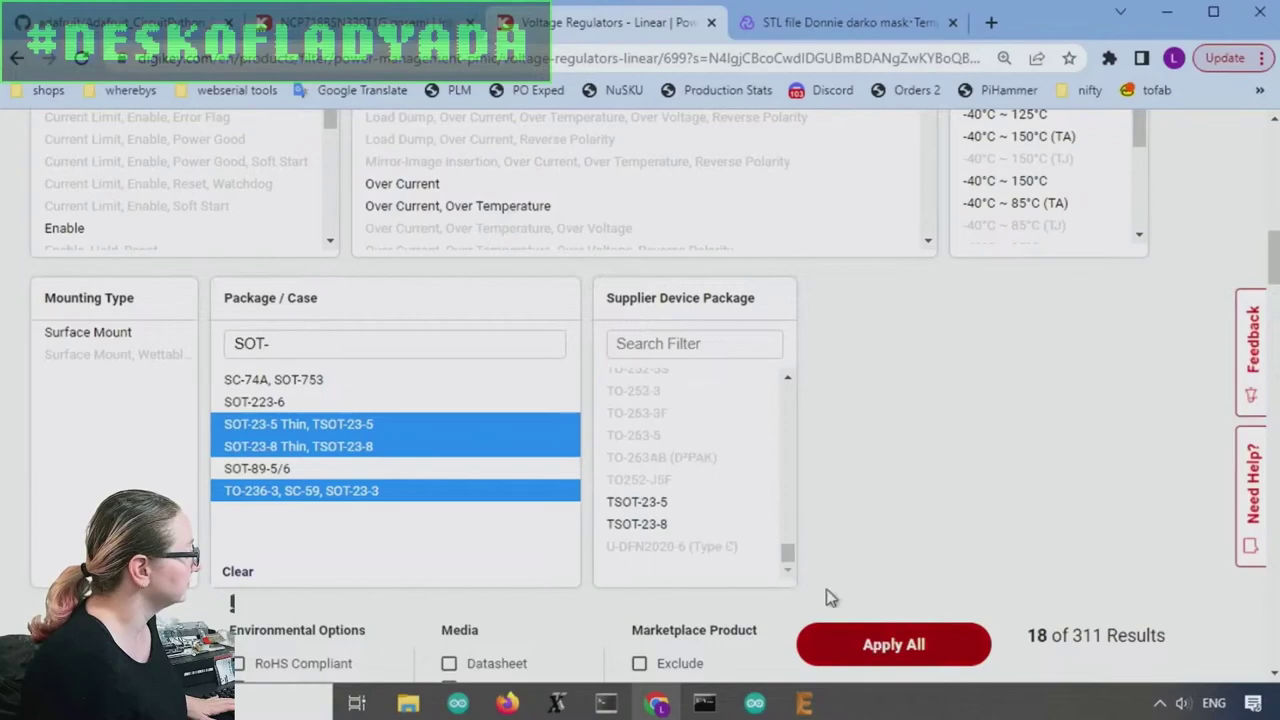
{"action": "left_click", "coordinate": [409, 380]}
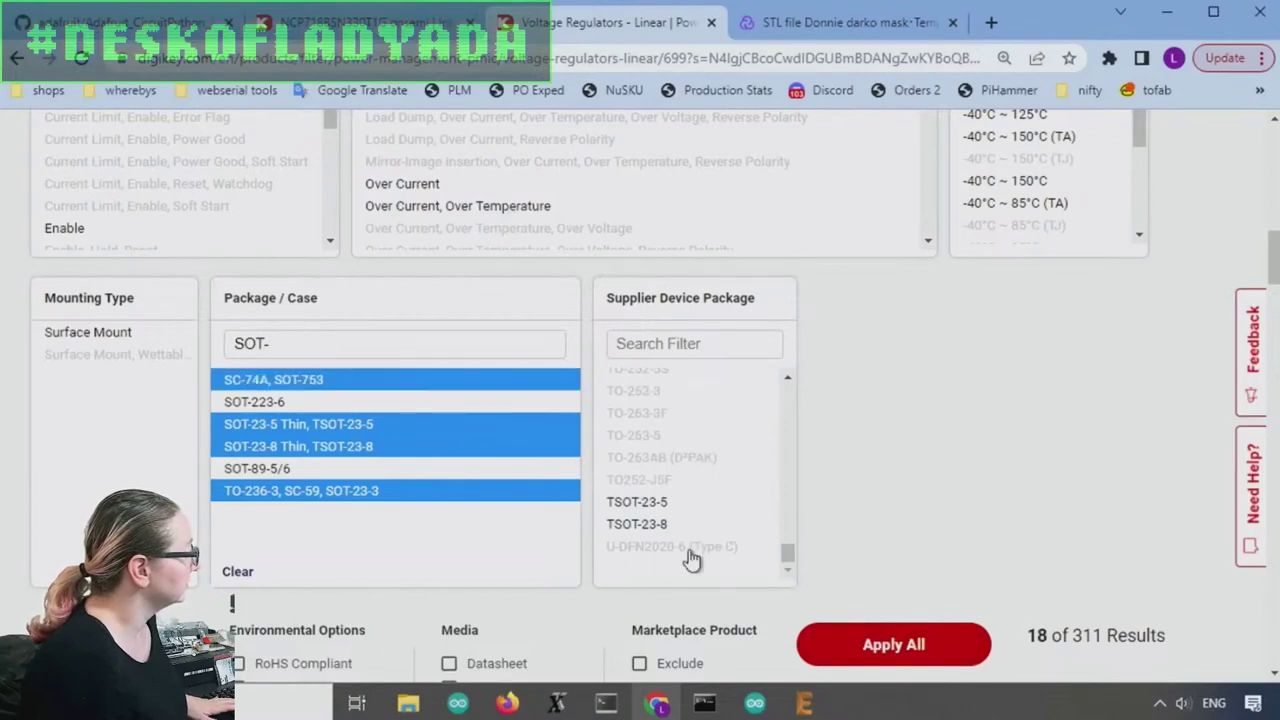
- Apply the SOT-23 package filter and scroll through the 48 in-stock 3.3V regulator results
{"action": "left_click", "coordinate": [894, 652]}
{"action": "scroll", "coordinate": [975, 488], "scroll_direction": "down", "scroll_amount": 10}
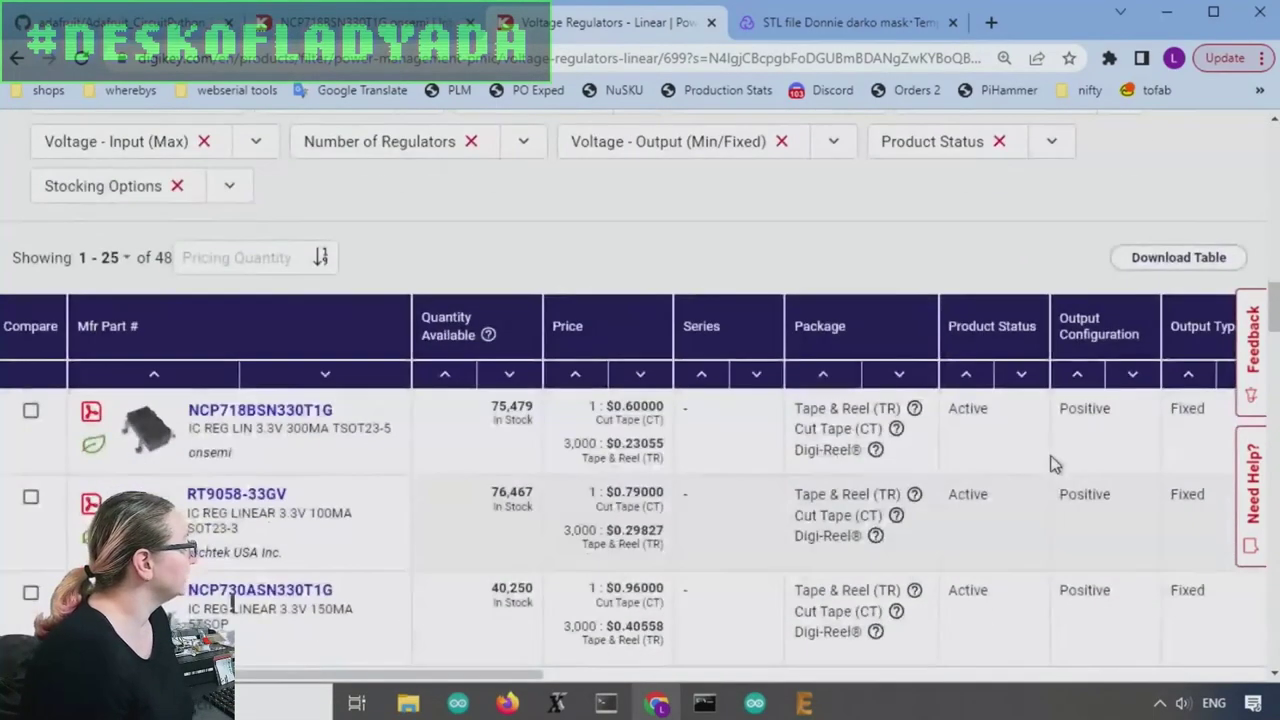
{"action": "scroll", "coordinate": [708, 345], "scroll_direction": "down", "scroll_amount": 5}
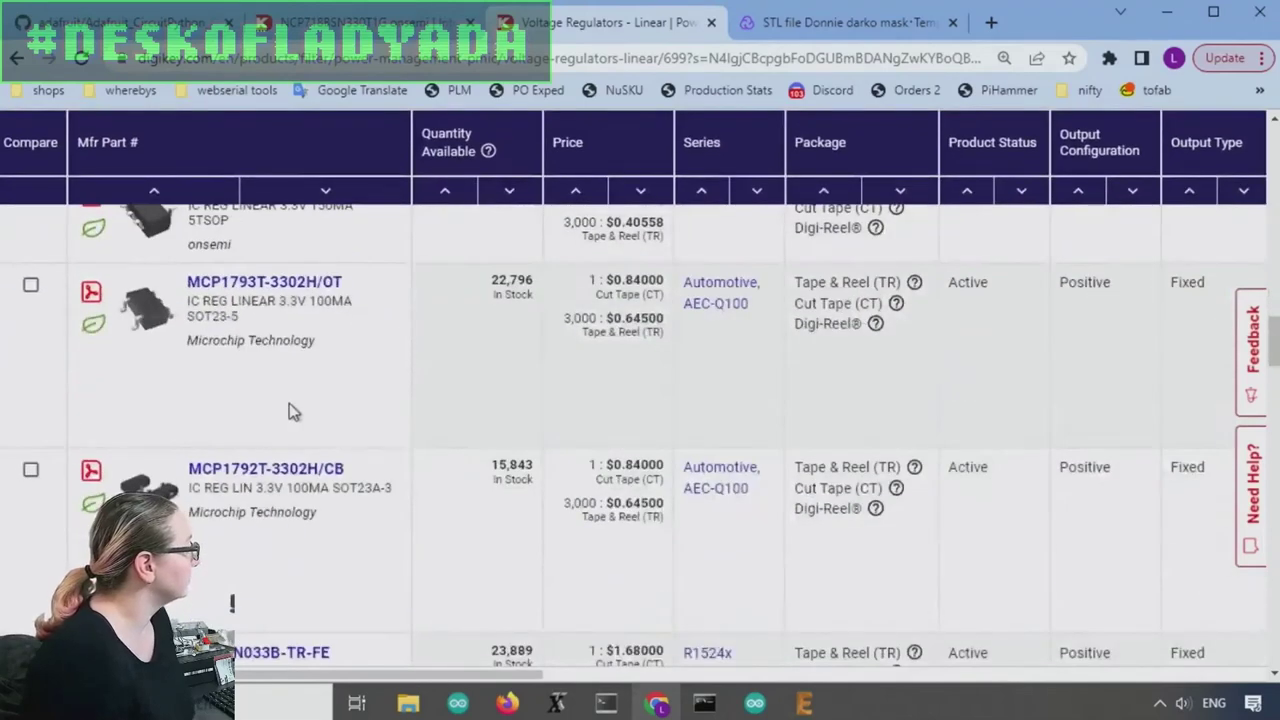
{"action": "mouse_move", "coordinate": [168, 292]}
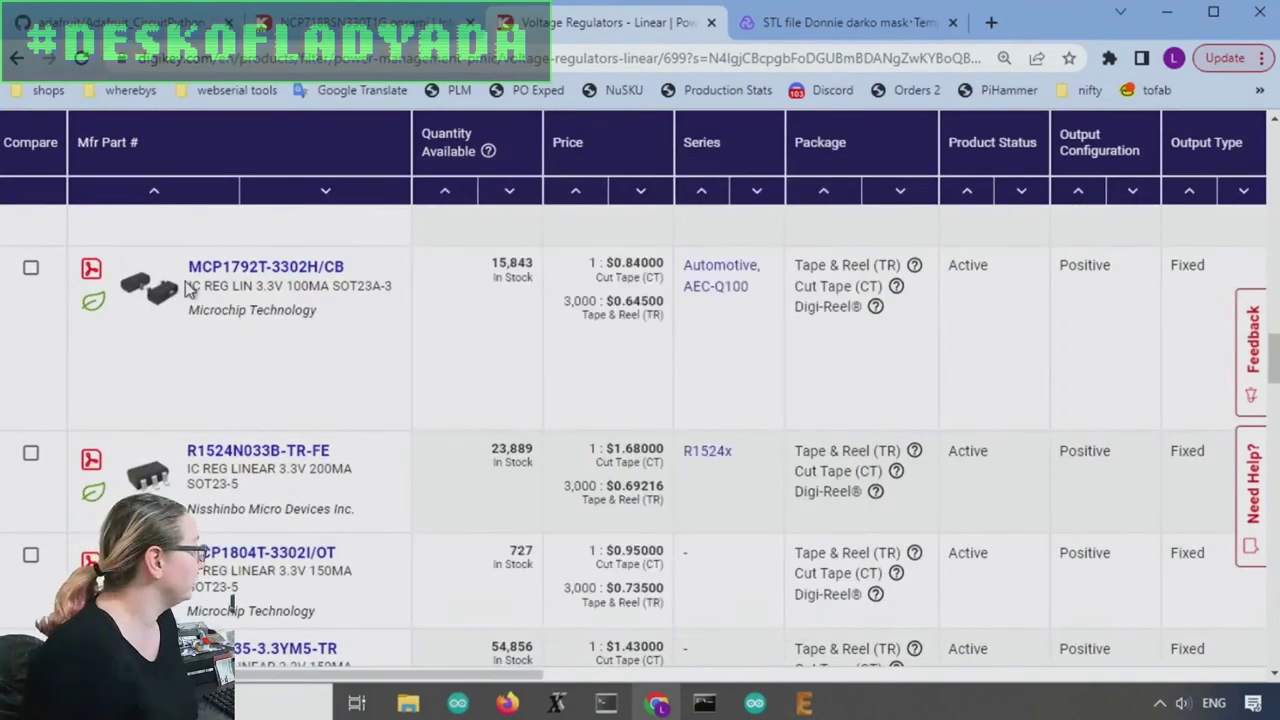
{"action": "scroll", "coordinate": [200, 420], "scroll_direction": "down", "scroll_amount": 3}
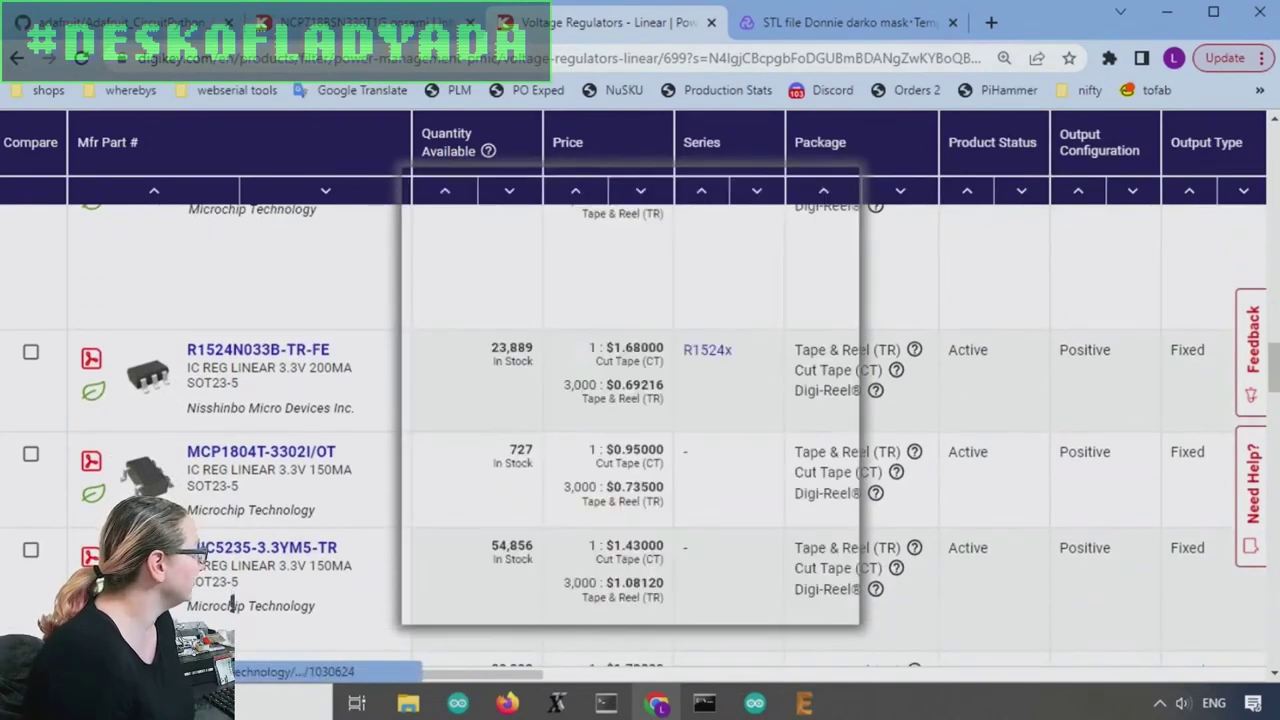
{"action": "scroll", "coordinate": [155, 460], "scroll_direction": "down", "scroll_amount": 2}
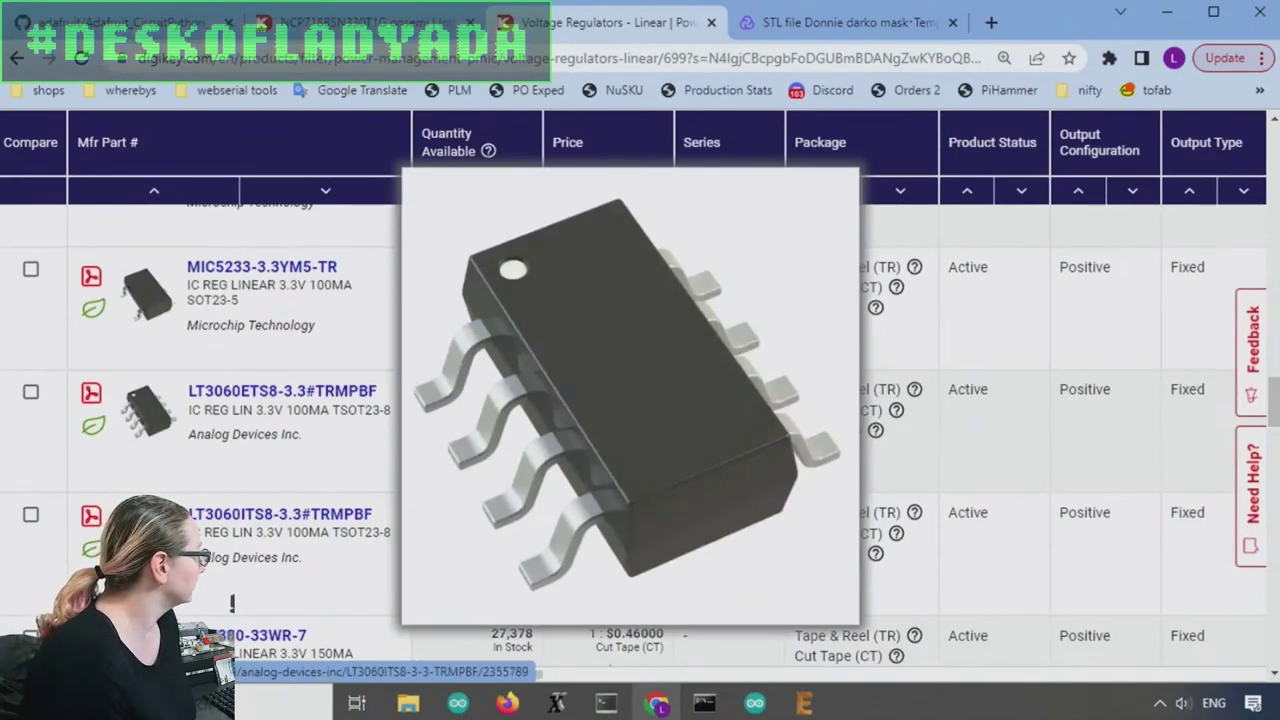
{"action": "scroll", "coordinate": [150, 420], "scroll_direction": "down", "scroll_amount": 3}
{"action": "scroll", "coordinate": [383, 534], "scroll_direction": "down", "scroll_amount": 5}
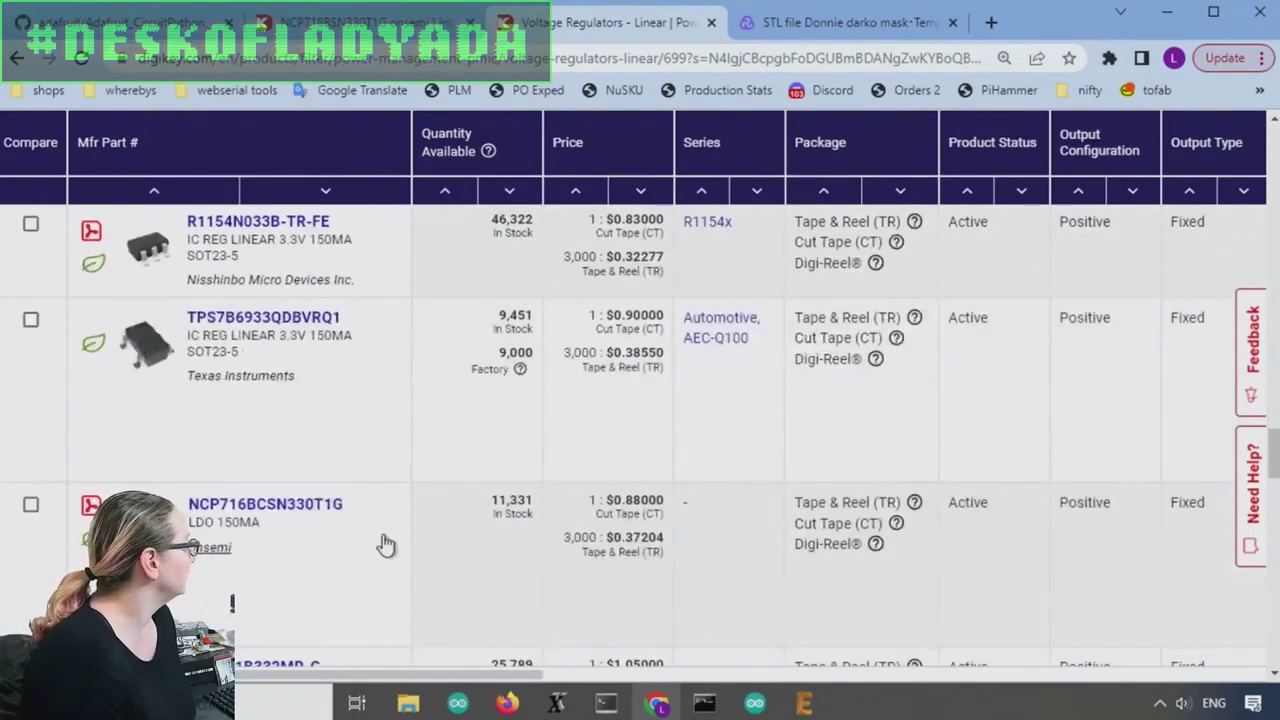
- Scroll the 48-result regulator table back up to the Quantity Available column header
{"action": "scroll", "coordinate": [386, 481], "scroll_direction": "up", "scroll_amount": 10}
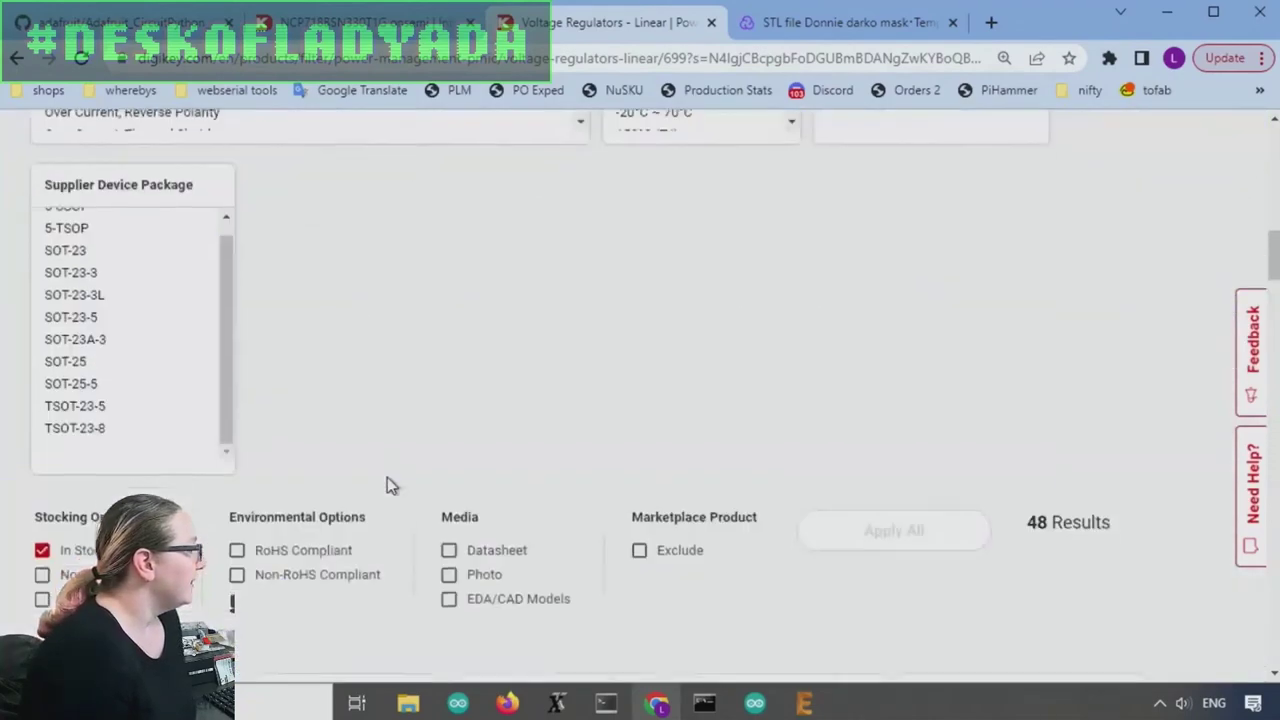
{"action": "scroll", "coordinate": [614, 490], "scroll_direction": "up", "scroll_amount": 3}
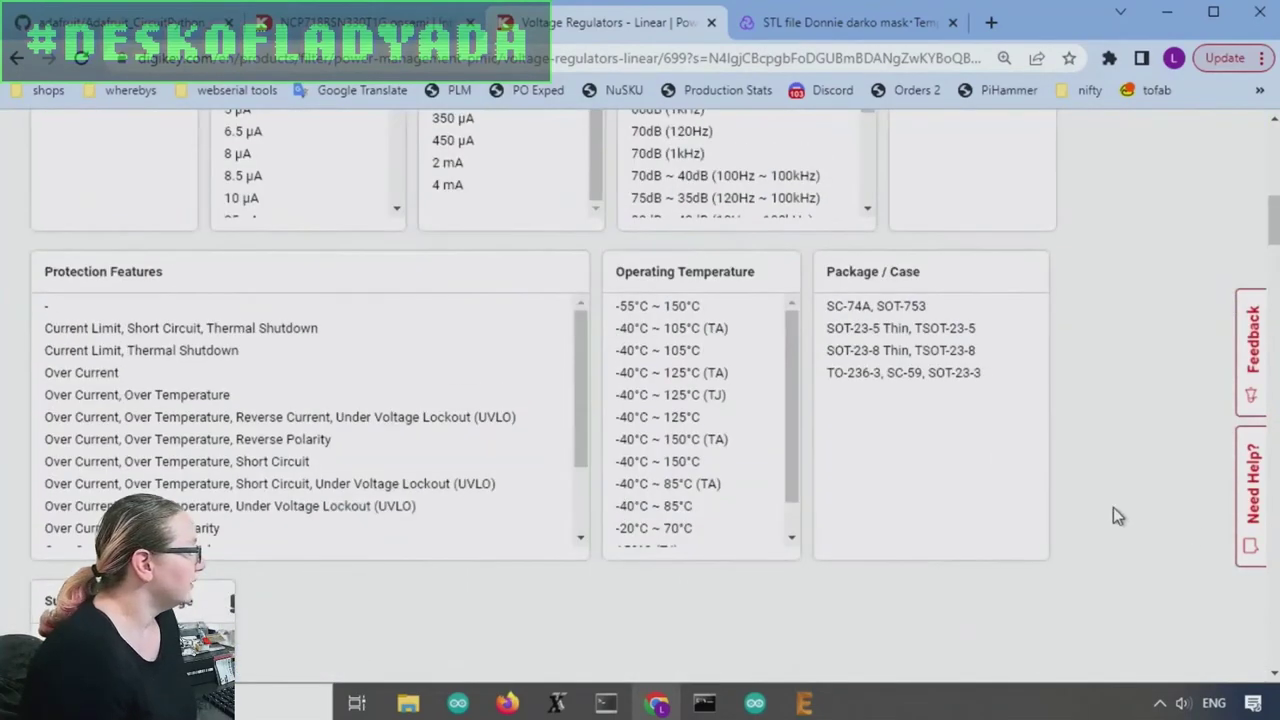
{"action": "scroll", "coordinate": [1113, 507], "scroll_direction": "up", "scroll_amount": 2}
{"action": "scroll", "coordinate": [1118, 502], "scroll_direction": "up", "scroll_amount": 1}
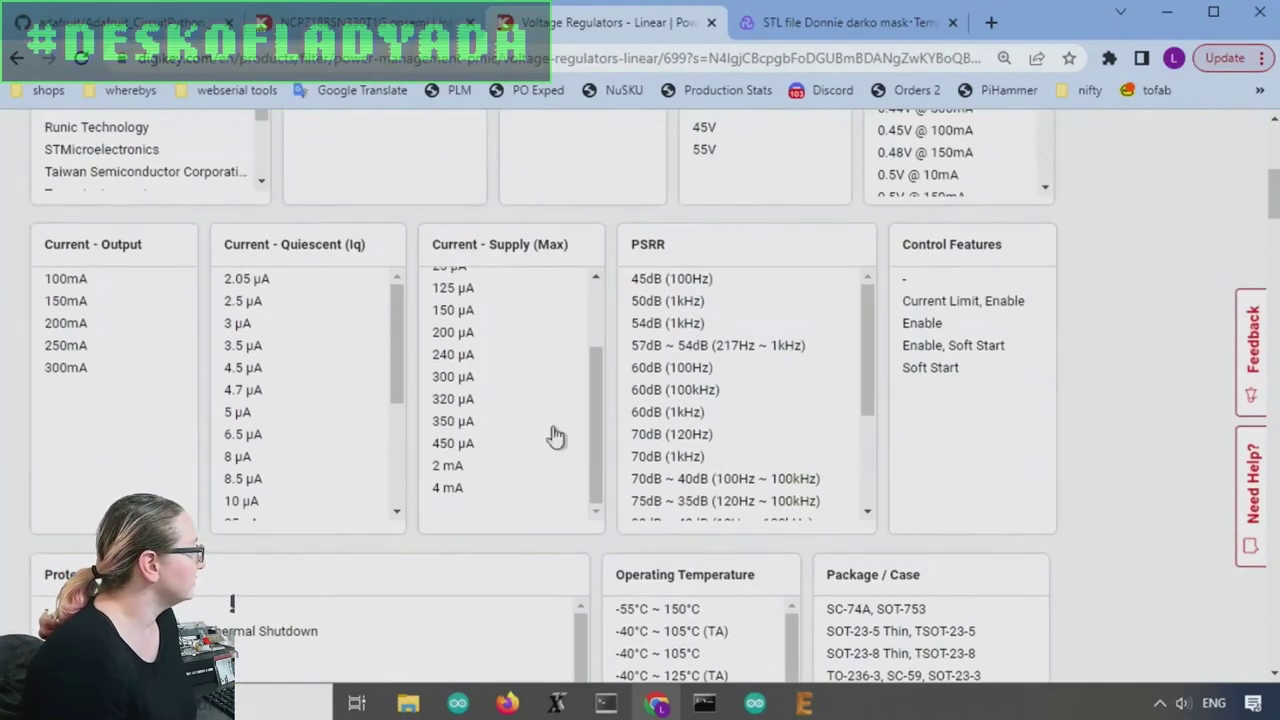
{"action": "left_click_drag", "start_coordinate": [404, 396], "coordinate": [382, 500]}
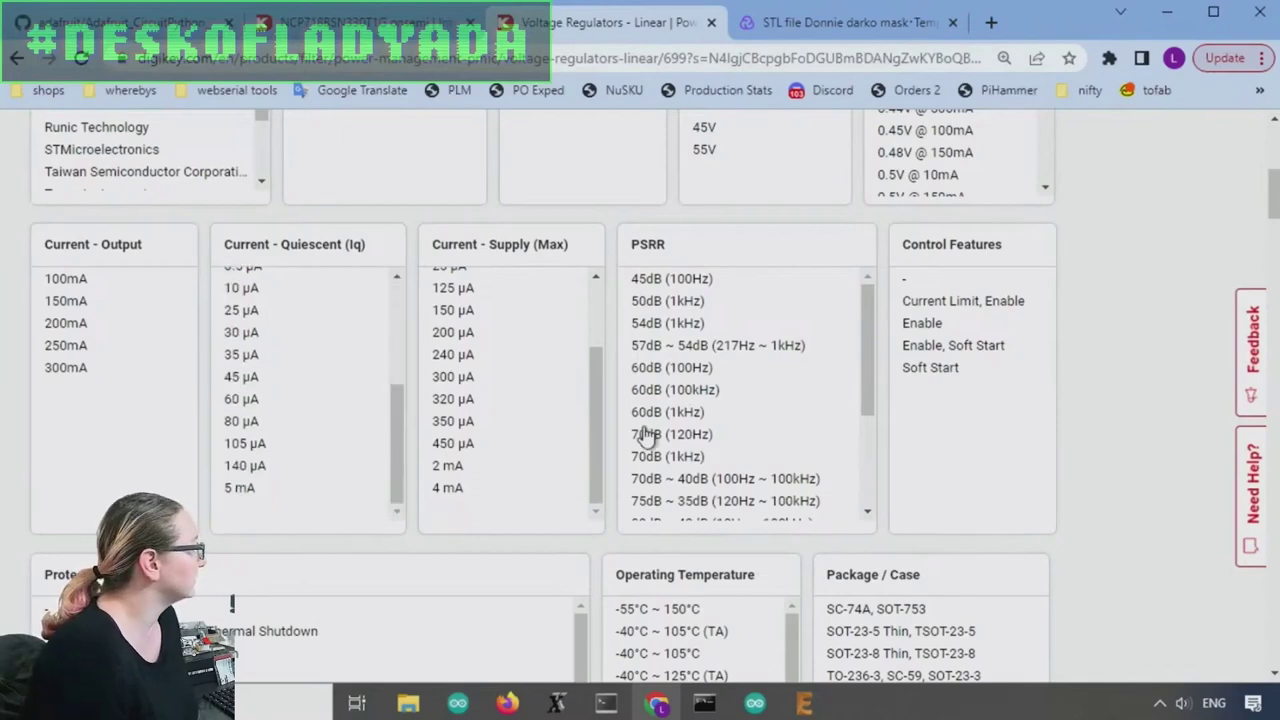
{"action": "scroll", "coordinate": [598, 458], "scroll_direction": "up", "scroll_amount": 1}
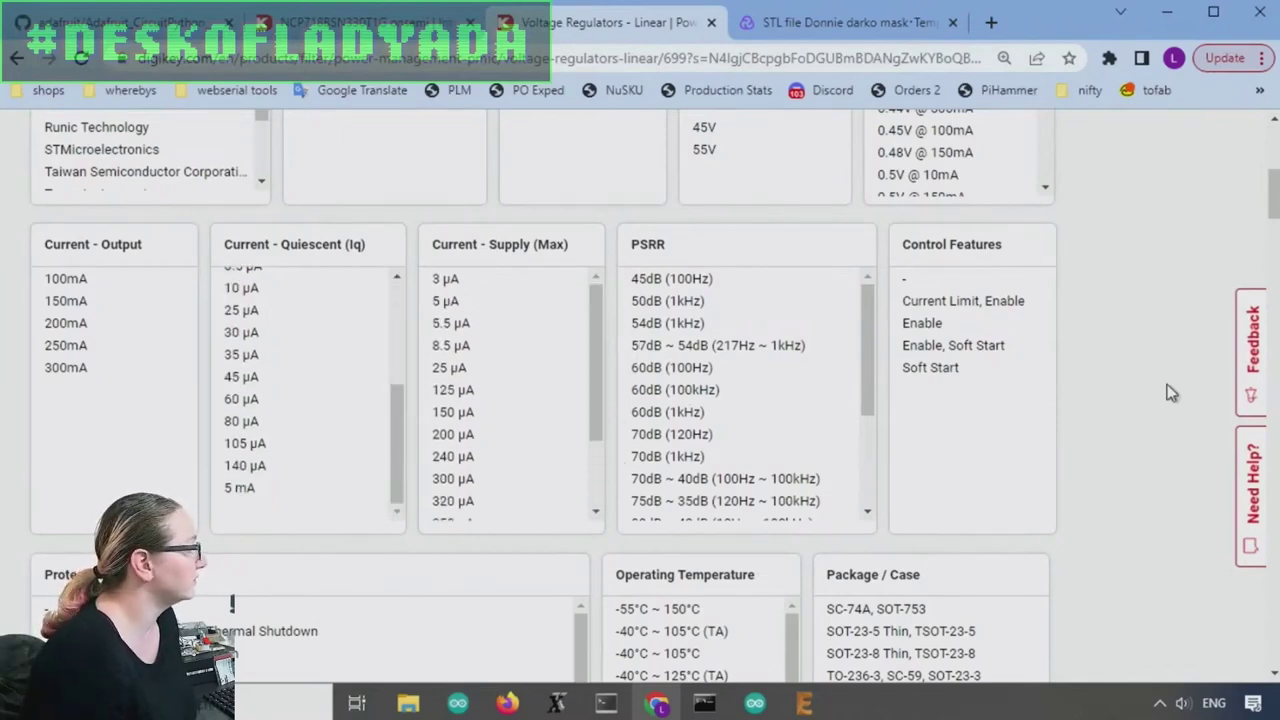
{"action": "scroll", "coordinate": [1175, 384], "scroll_direction": "up", "scroll_amount": 3}
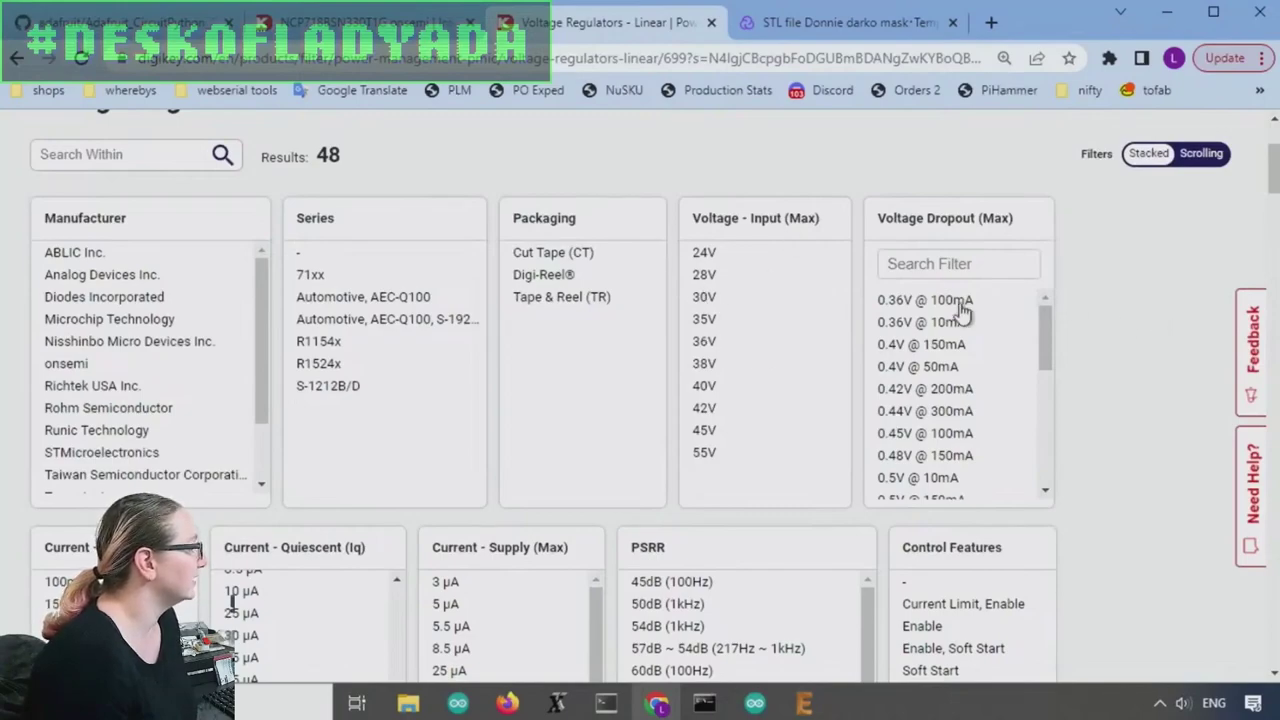
{"action": "scroll", "coordinate": [1023, 343], "scroll_direction": "down", "scroll_amount": 10}
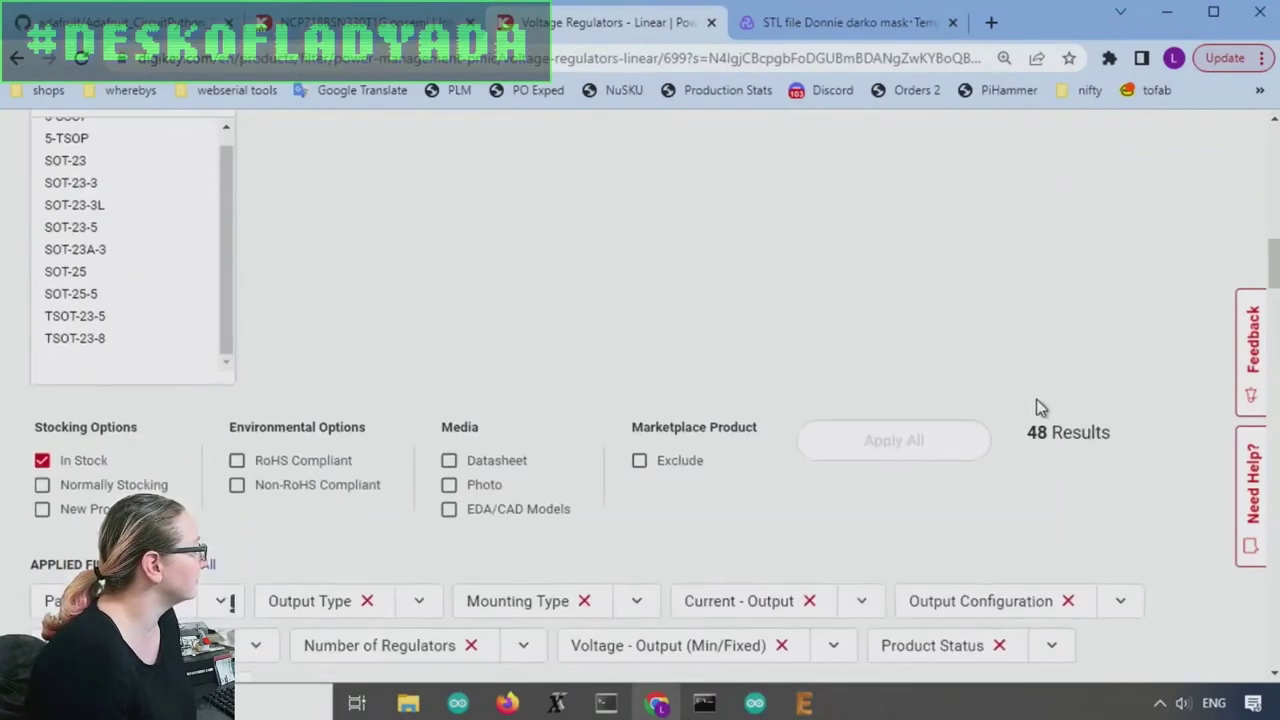
{"action": "scroll", "coordinate": [1019, 400], "scroll_direction": "down", "scroll_amount": 3}
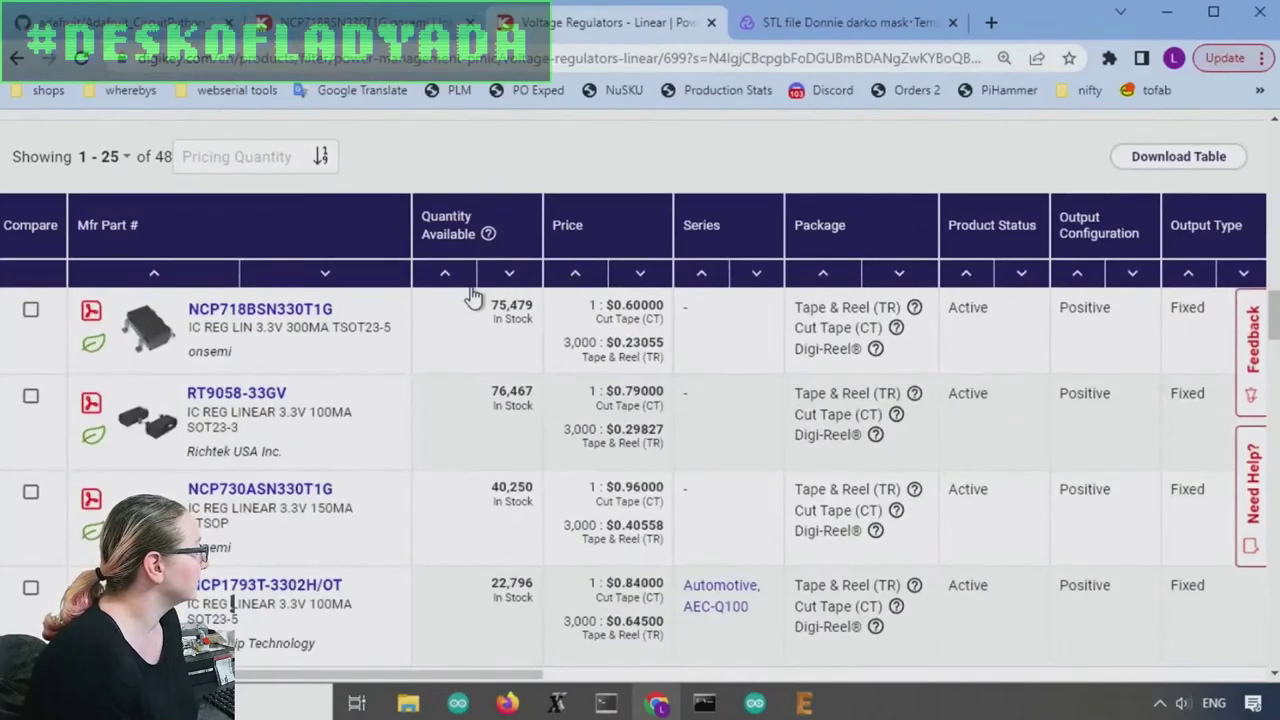
{"action": "left_click", "coordinate": [510, 274]}
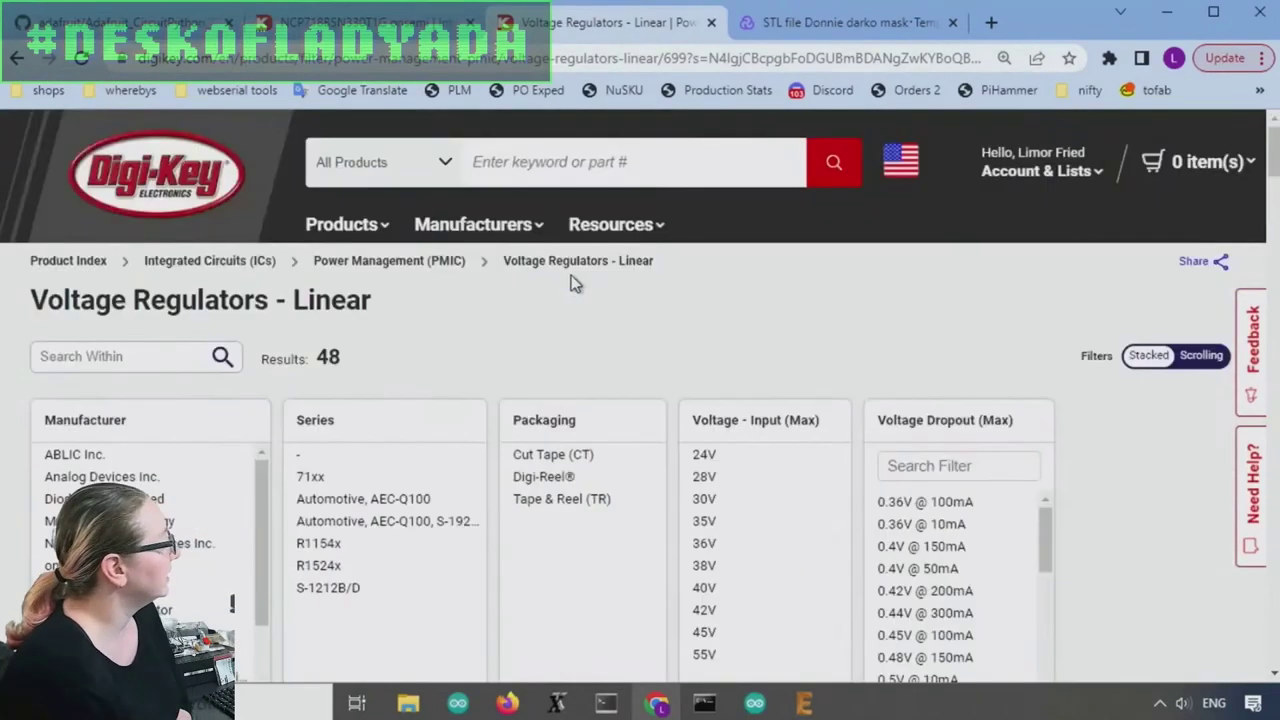
{"action": "scroll", "coordinate": [1010, 395], "scroll_direction": "down", "scroll_amount": 8}
{"action": "scroll", "coordinate": [1010, 395], "scroll_direction": "down", "scroll_amount": 6}
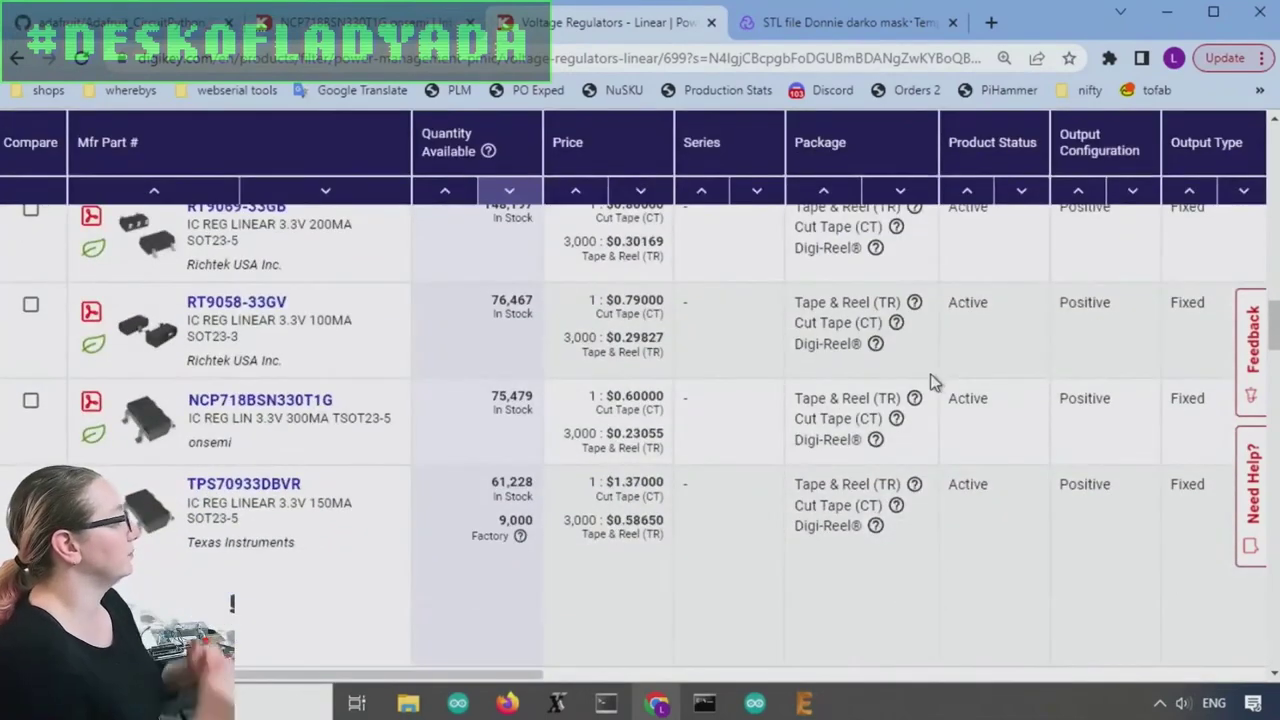
{"action": "scroll", "coordinate": [891, 371], "scroll_direction": "up", "scroll_amount": 1}
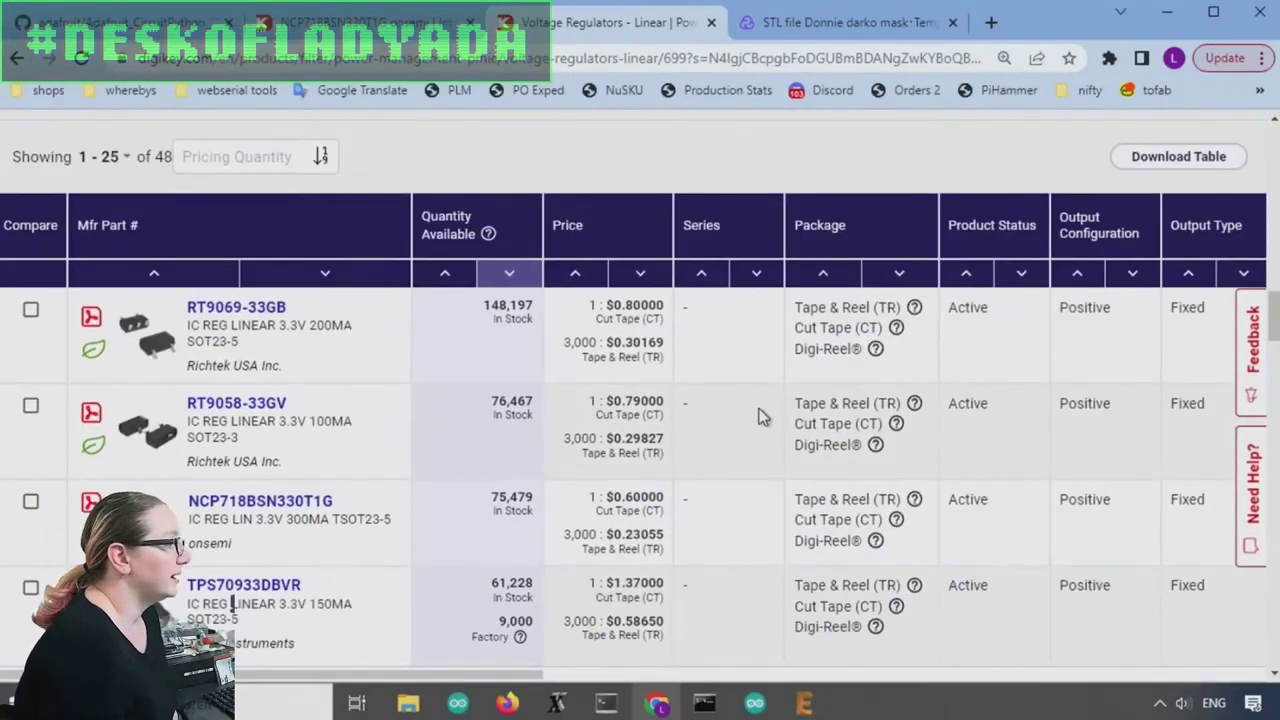
{"action": "left_click_drag", "start_coordinate": [545, 675], "coordinate": [878, 669]}
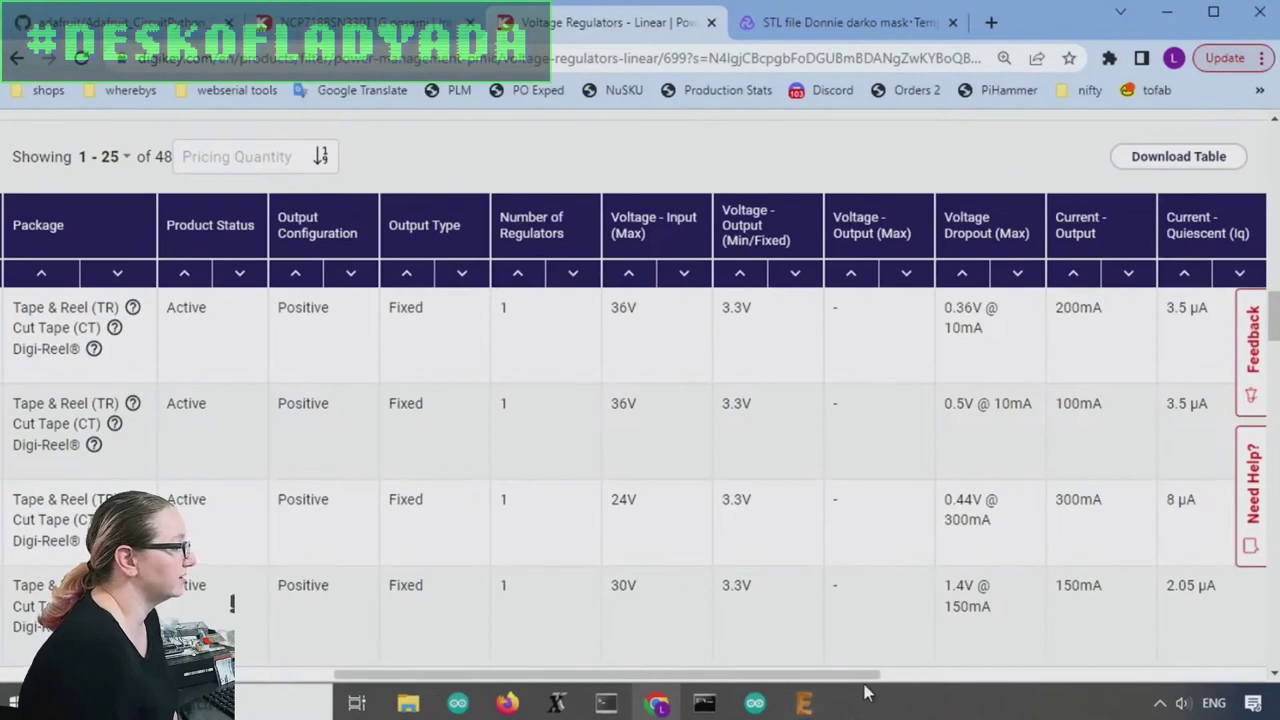
{"action": "left_click_drag", "start_coordinate": [866, 674], "coordinate": [530, 674]}
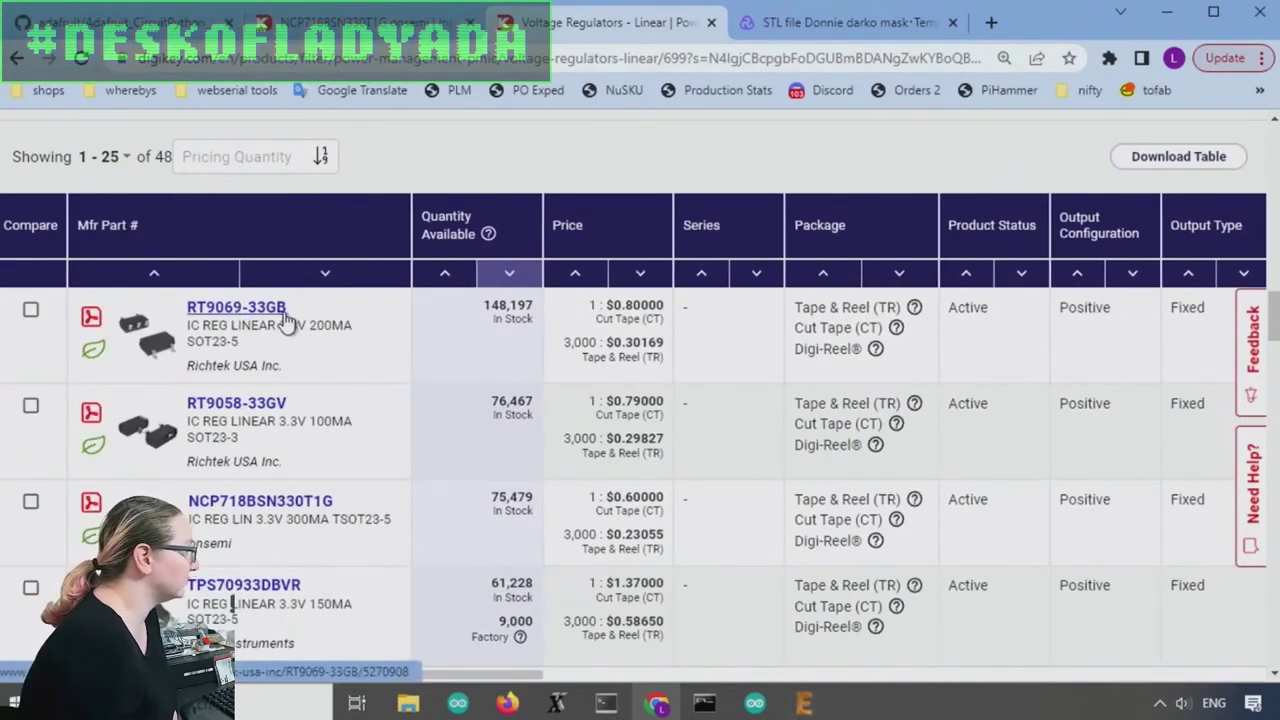
{"action": "scroll", "coordinate": [556, 342], "scroll_direction": "down", "scroll_amount": 1}
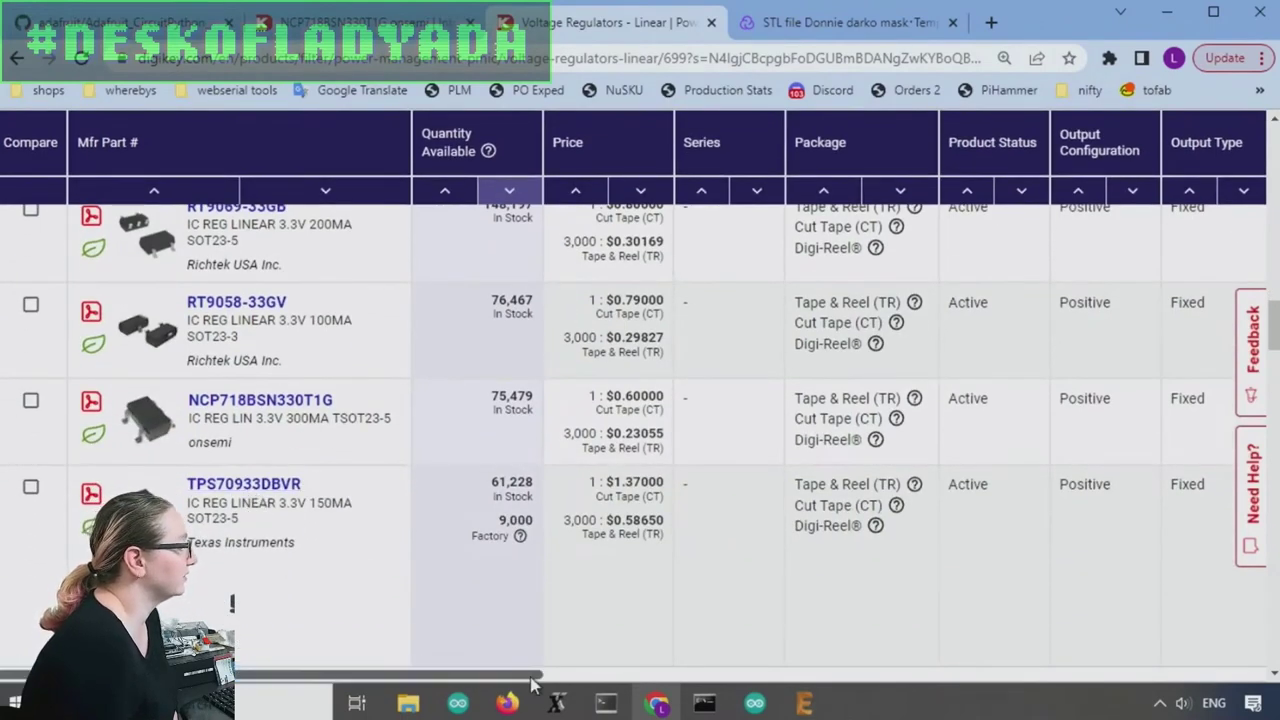
{"action": "scroll", "coordinate": [700, 420], "scroll_direction": "up", "scroll_amount": 1}
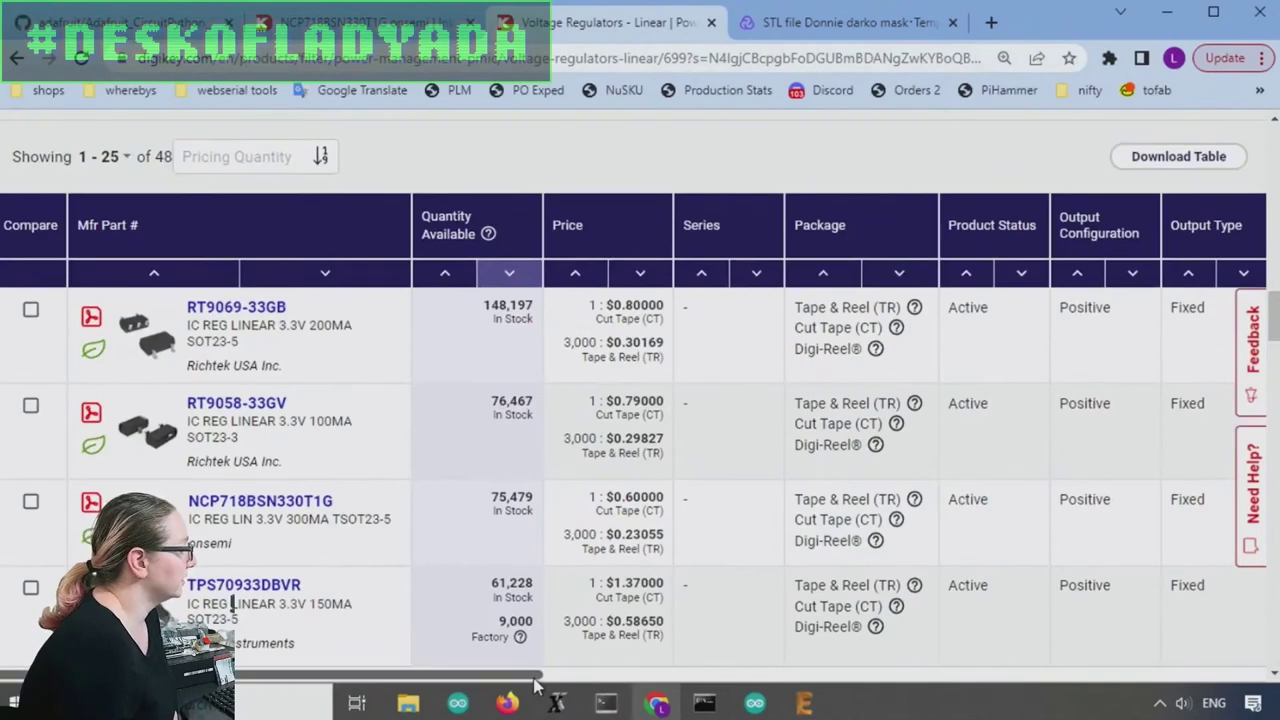
{"action": "left_click_drag", "start_coordinate": [534, 680], "coordinate": [471, 663]}
- Open the NCP718BSN330T1G product page and highlight 300MA in its description
{"action": "left_click", "coordinate": [305, 510]}
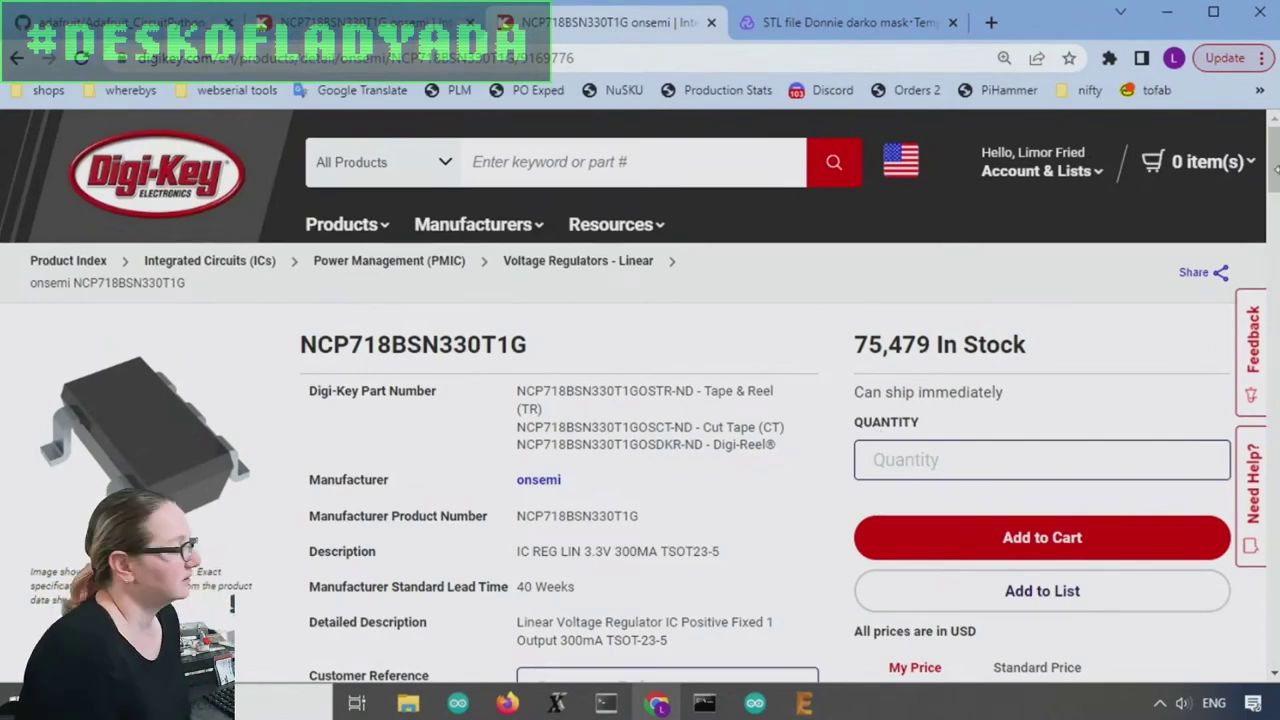
{"action": "scroll", "coordinate": [1112, 395], "scroll_direction": "down", "scroll_amount": 1}
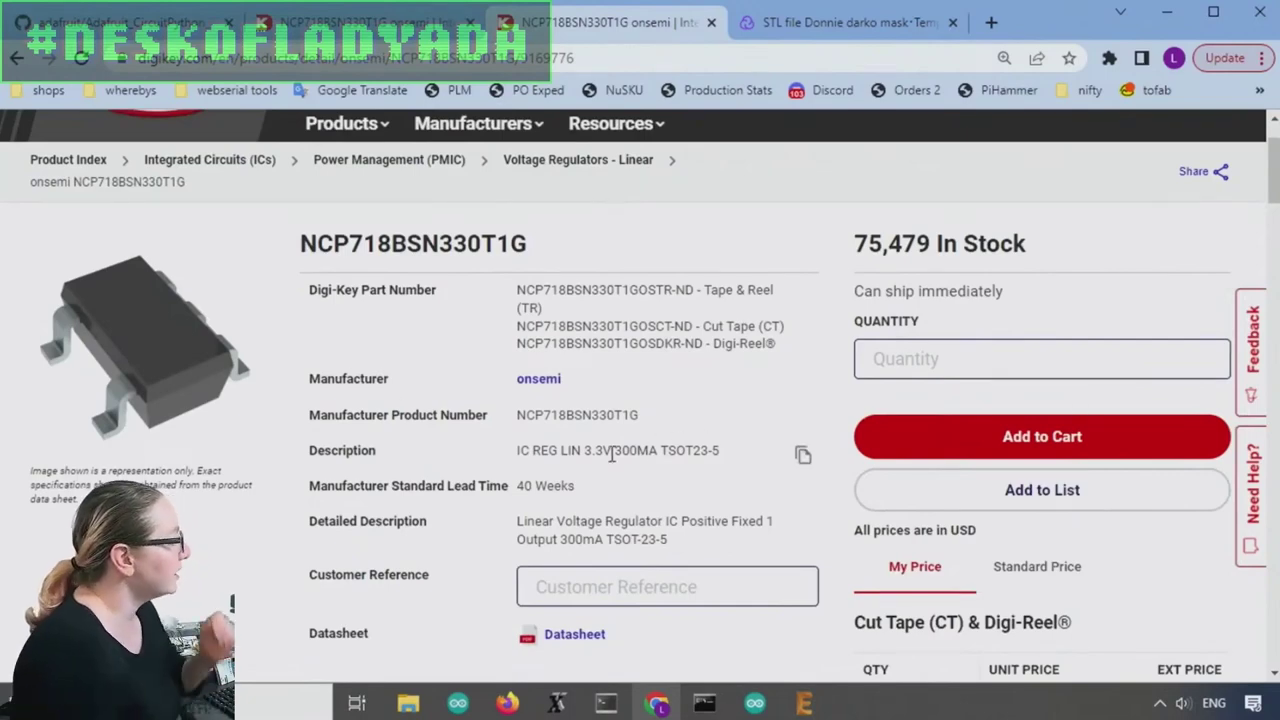
{"action": "left_click_drag", "start_coordinate": [612, 453], "coordinate": [657, 453]}
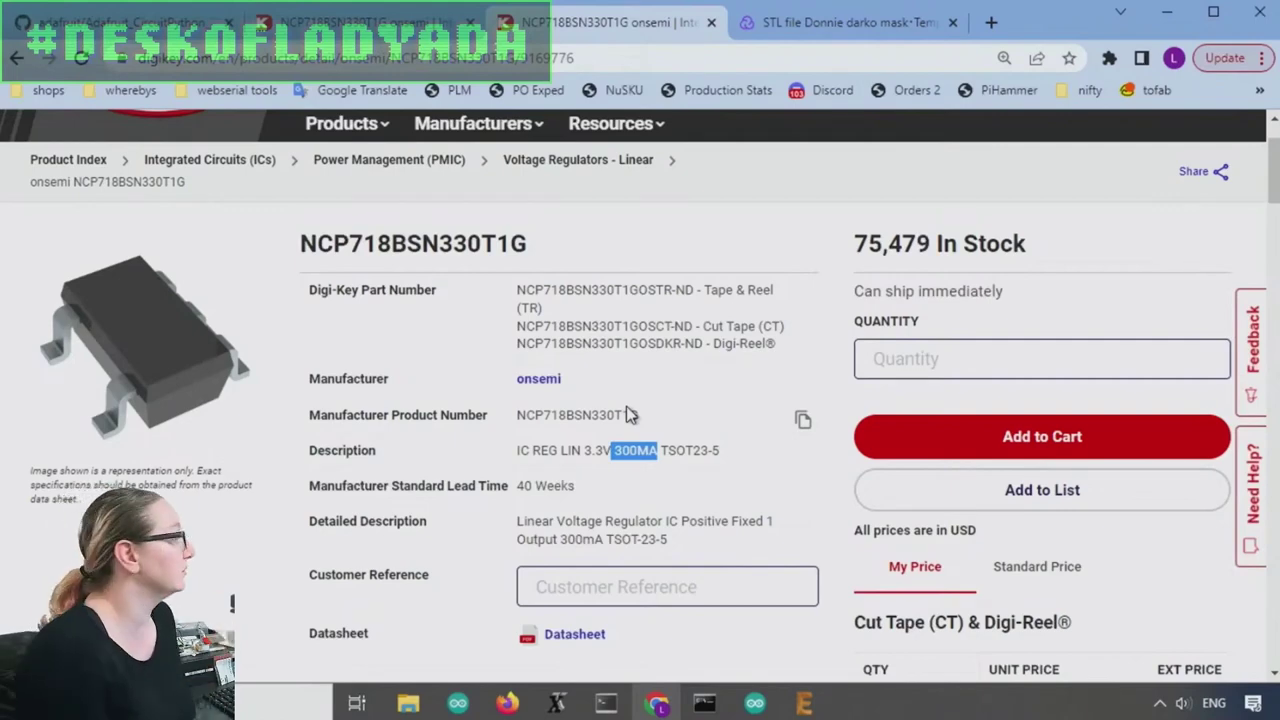
- Show the Standard Price breaks for small quantities of NCP718BSN330T1G
{"action": "scroll", "coordinate": [750, 320], "scroll_direction": "down", "scroll_amount": 3}
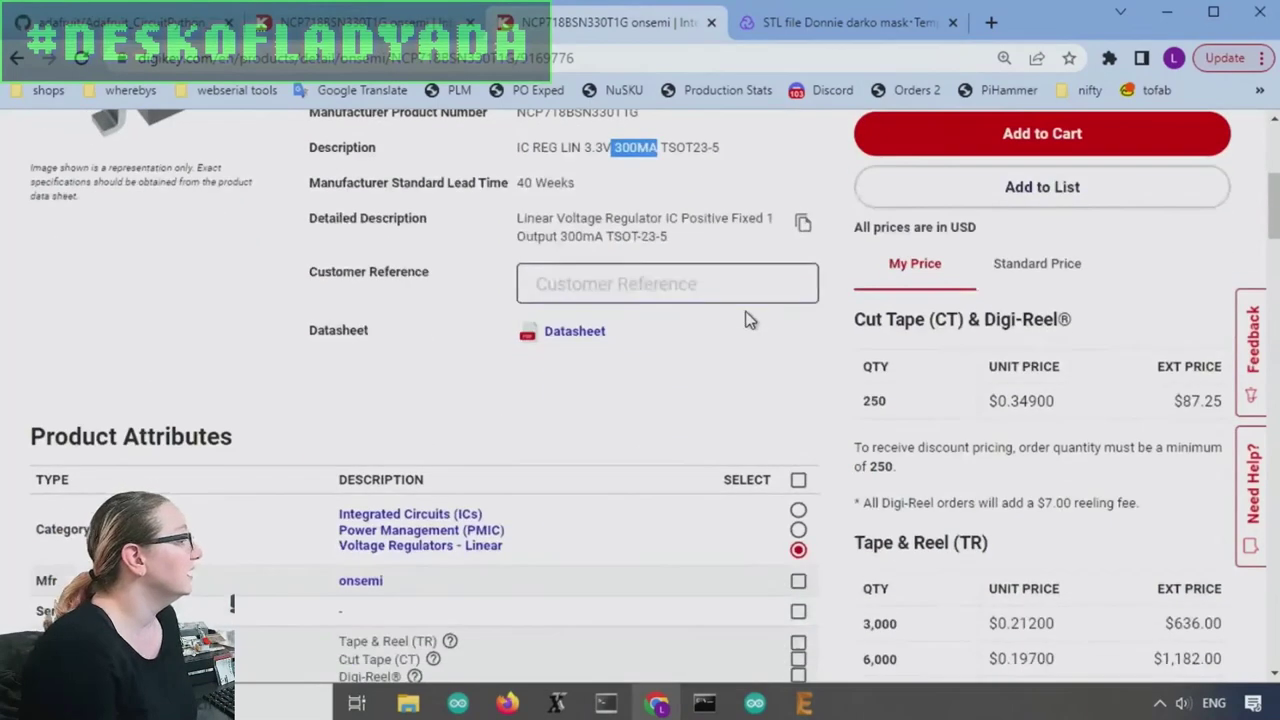
{"action": "left_click", "coordinate": [1040, 264]}
{"action": "scroll", "coordinate": [1137, 378], "scroll_direction": "down", "scroll_amount": 2}
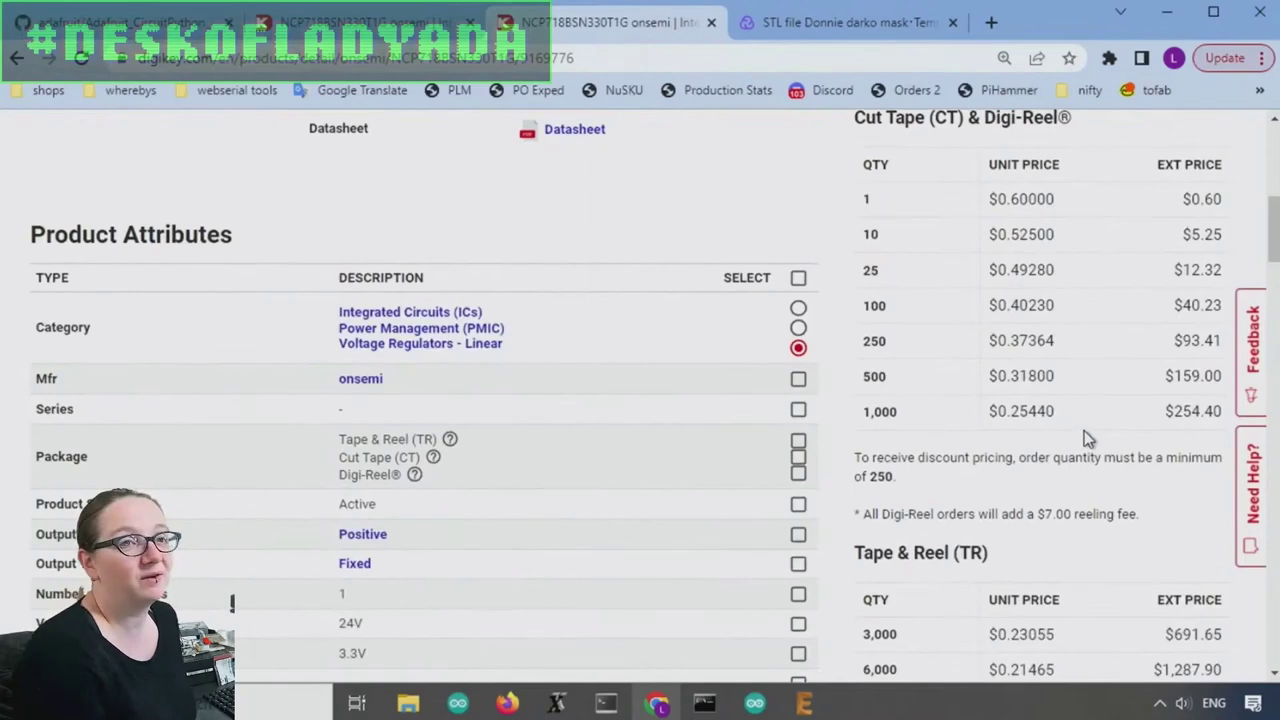
{"action": "scroll", "coordinate": [885, 405], "scroll_direction": "up", "scroll_amount": 3}
- Open the NCP718 datasheet PDF and scroll through its opening pages
{"action": "left_click", "coordinate": [562, 335]}
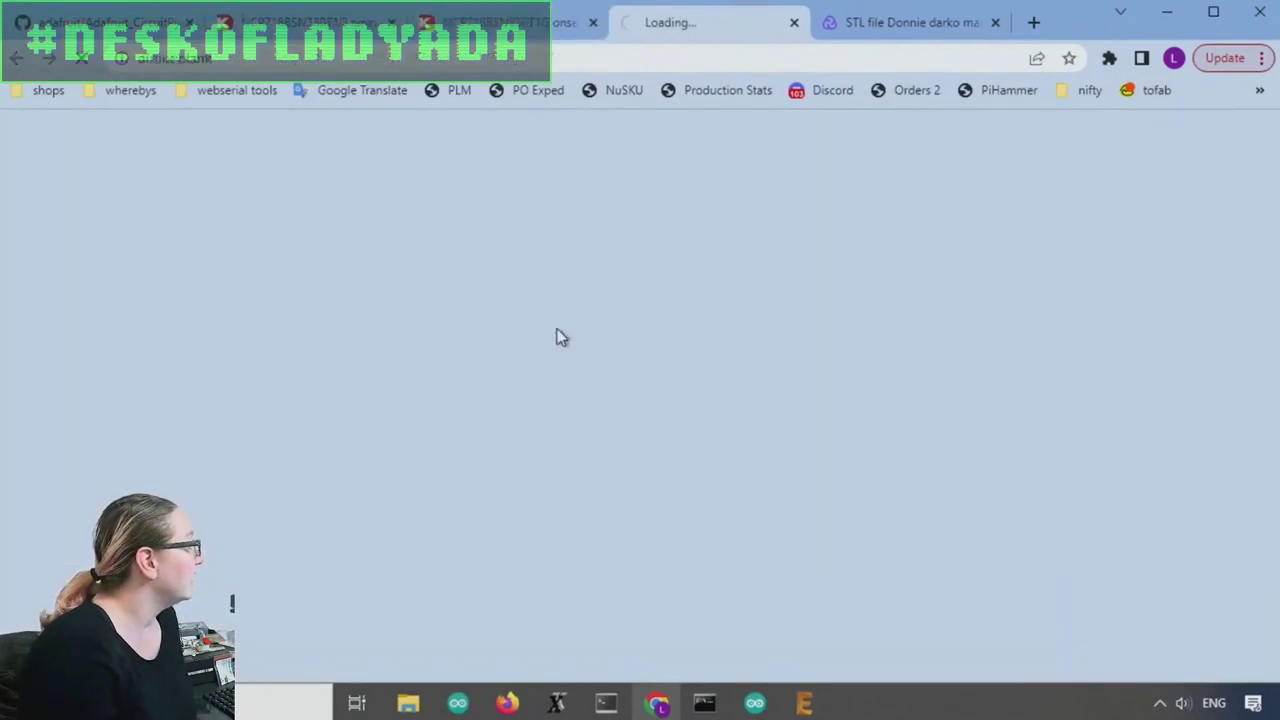
{"action": "scroll", "coordinate": [1010, 340], "scroll_direction": "down", "scroll_amount": 3}
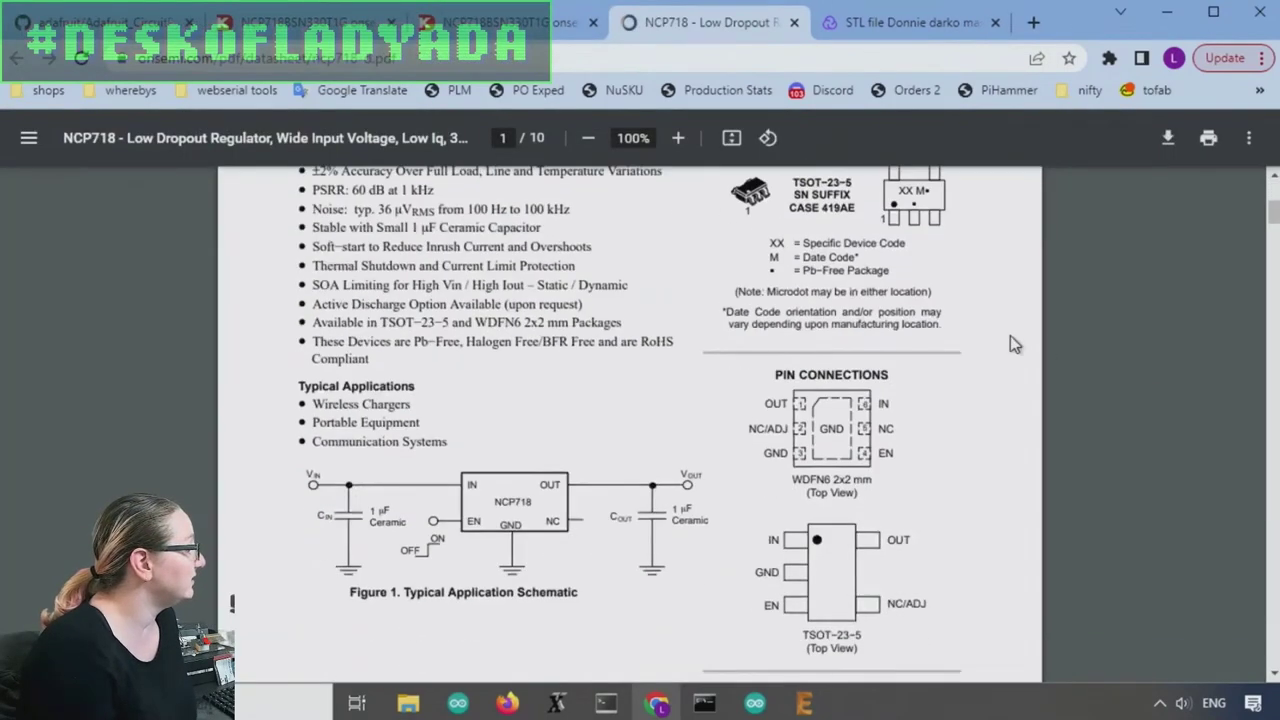
{"action": "scroll", "coordinate": [1010, 343], "scroll_direction": "down", "scroll_amount": 1}
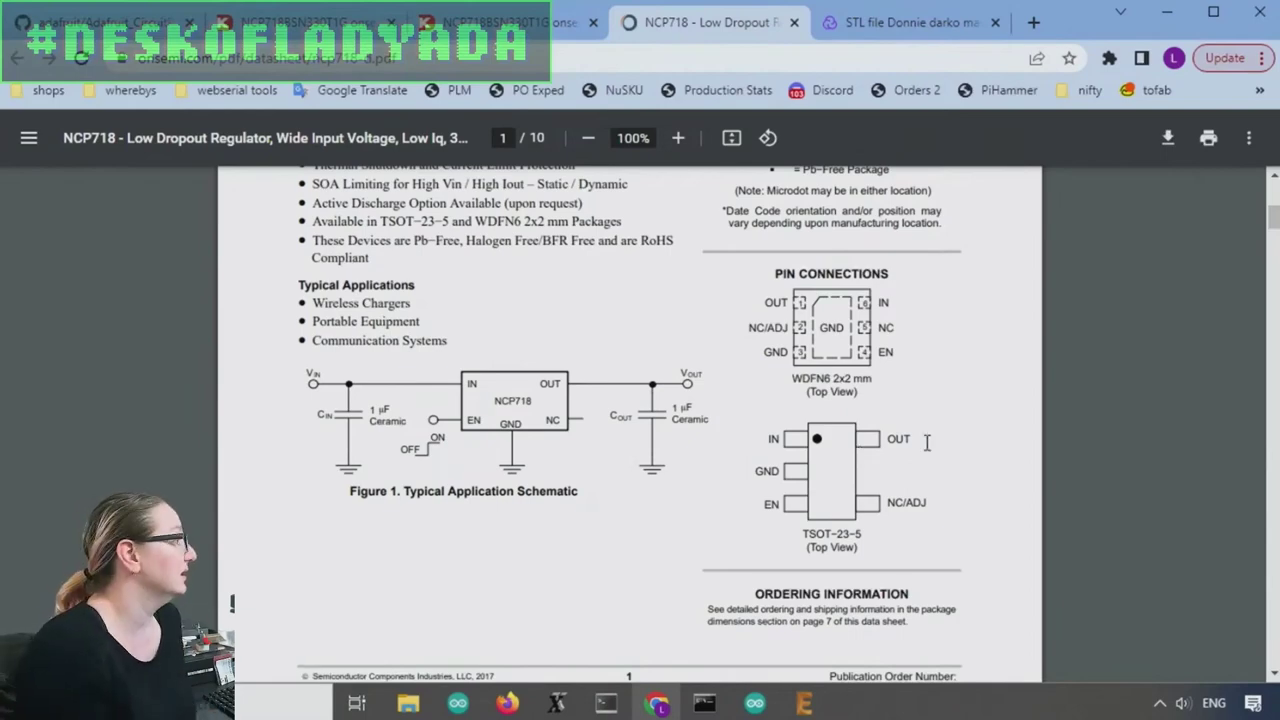
{"action": "scroll", "coordinate": [1075, 470], "scroll_direction": "up", "scroll_amount": 4}
{"action": "scroll", "coordinate": [1094, 496], "scroll_direction": "down", "scroll_amount": 8}
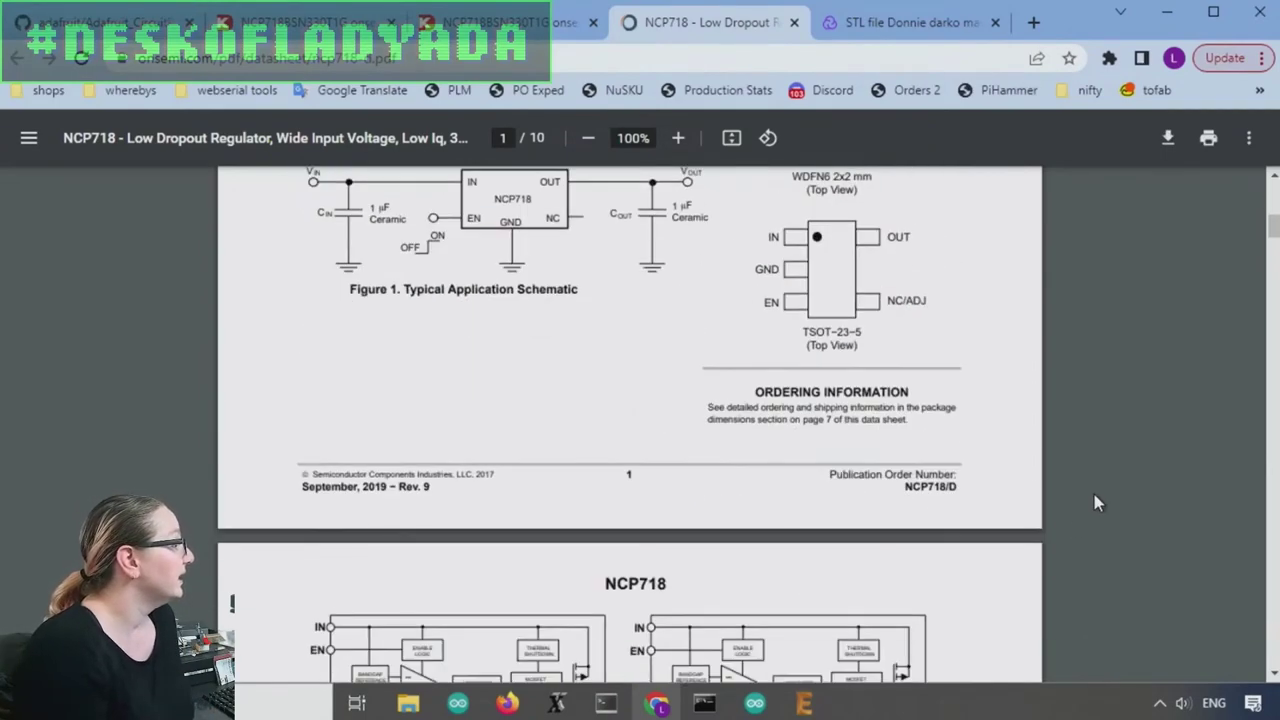
{"action": "scroll", "coordinate": [1102, 461], "scroll_direction": "down", "scroll_amount": 5}
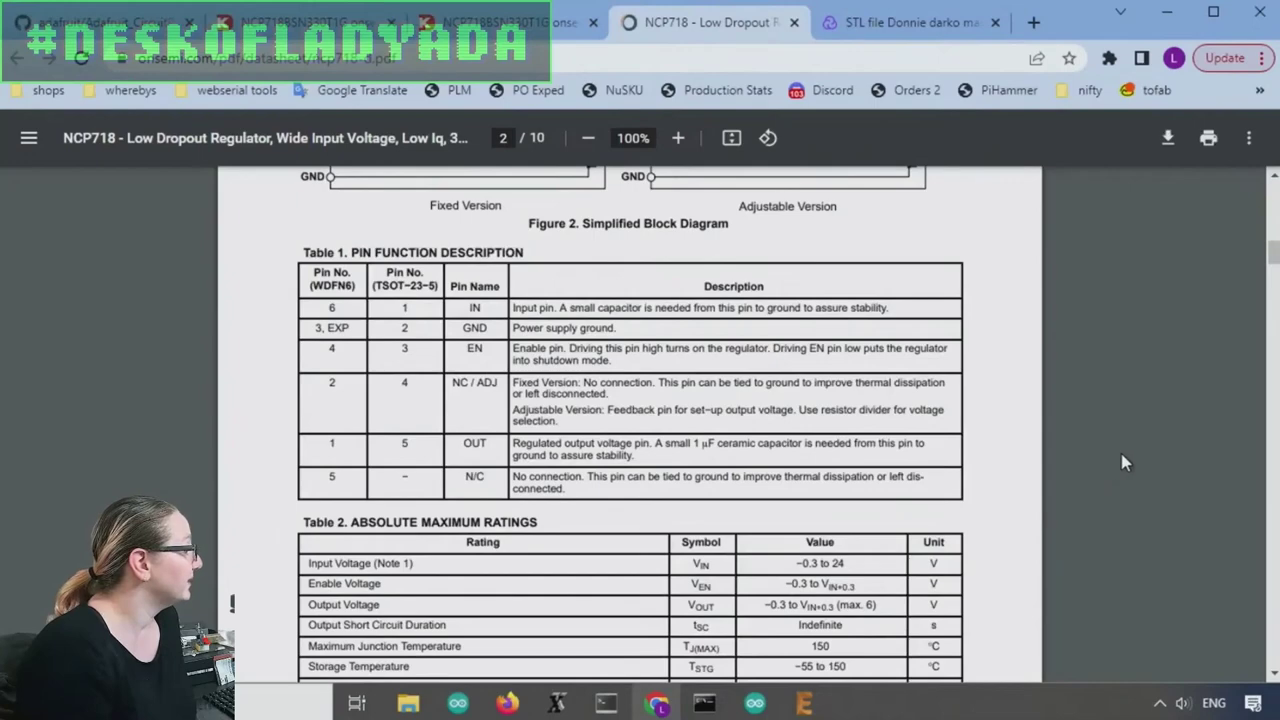
- Check the datasheet pinout and highlight the 'typ. 4 µA' quiescent current figure
{"action": "scroll", "coordinate": [1118, 430], "scroll_direction": "up", "scroll_amount": 10}
{"action": "scroll", "coordinate": [1120, 428], "scroll_direction": "up", "scroll_amount": 4}
{"action": "scroll", "coordinate": [1121, 428], "scroll_direction": "down", "scroll_amount": 2}
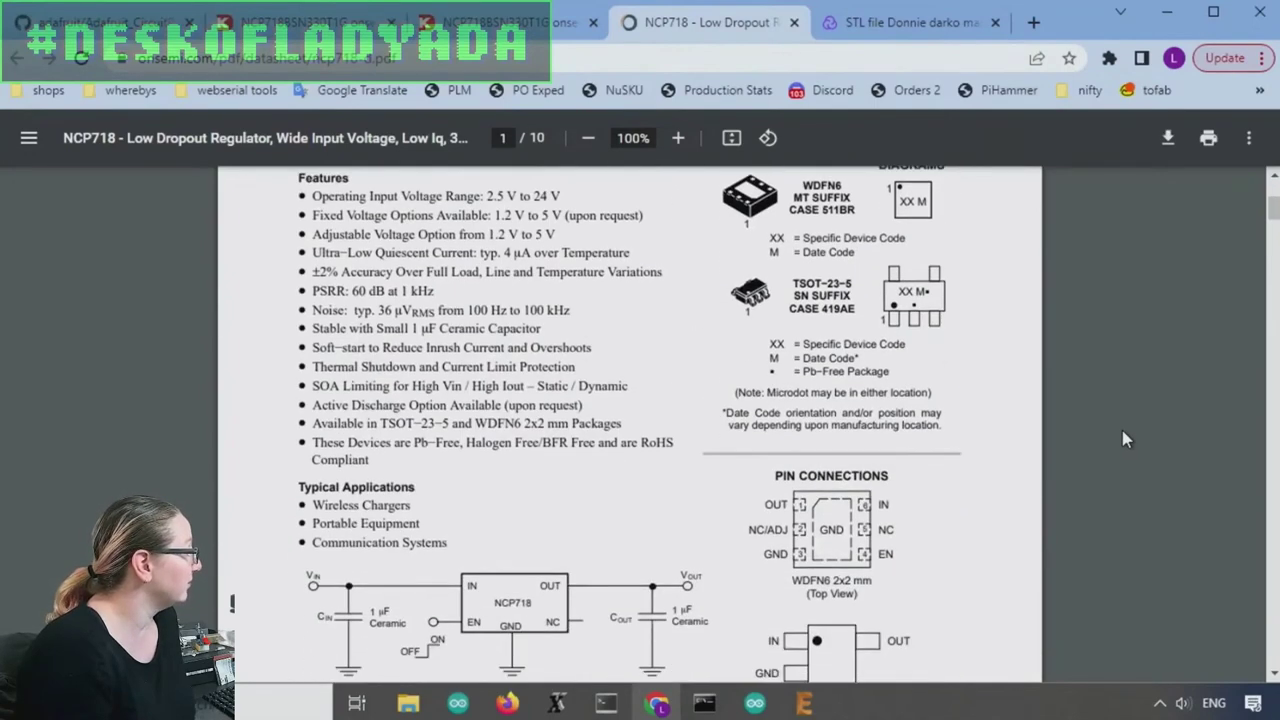
{"action": "scroll", "coordinate": [1124, 430], "scroll_direction": "down", "scroll_amount": 2}
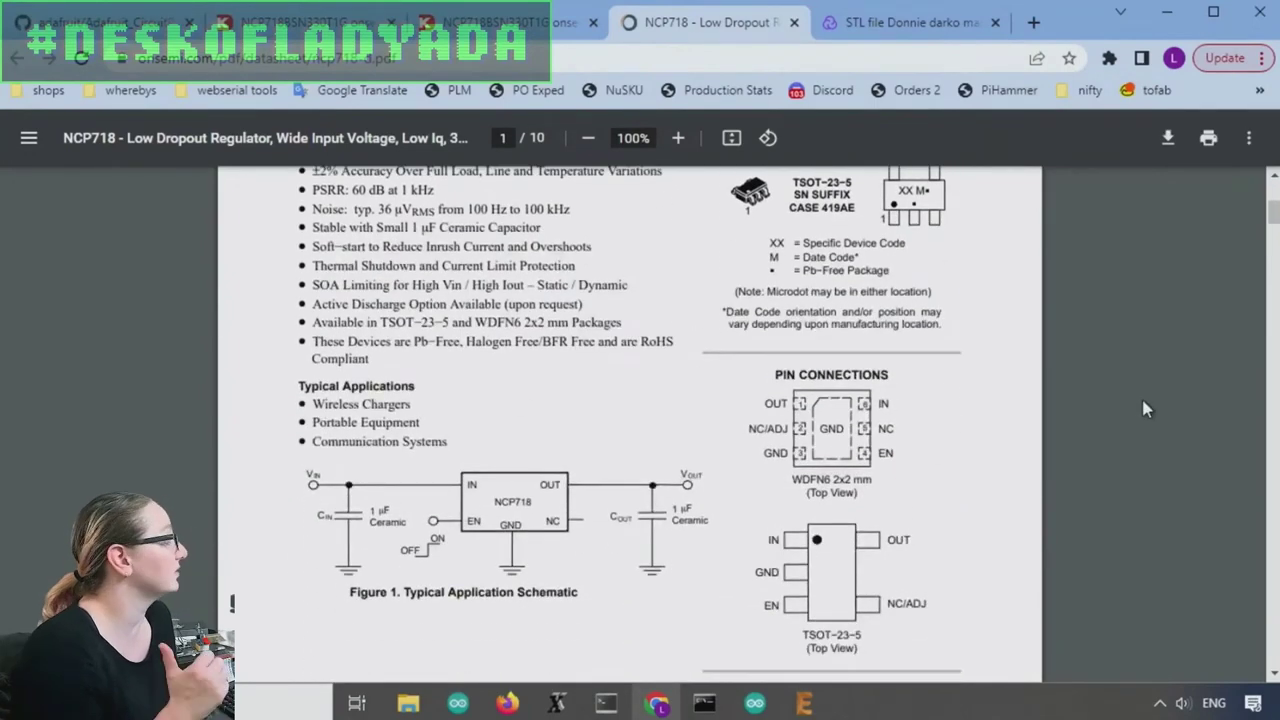
{"action": "scroll", "coordinate": [1160, 400], "scroll_direction": "up", "scroll_amount": 2}
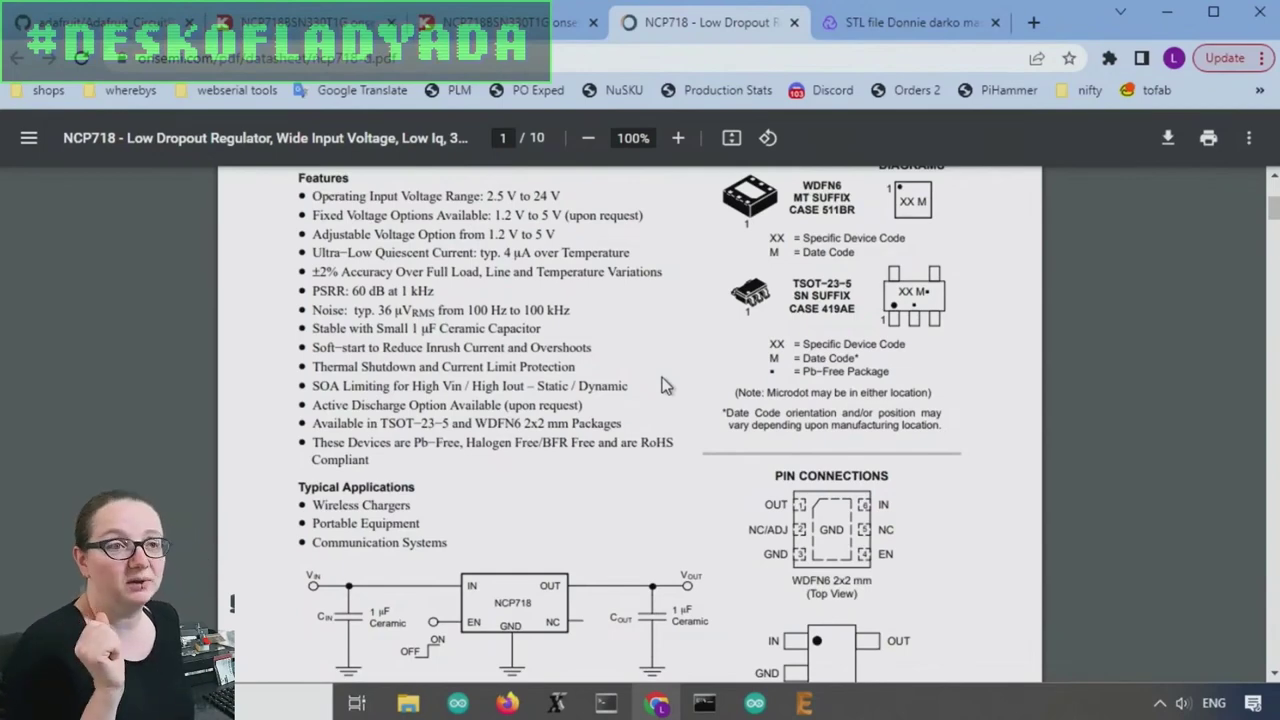
{"action": "scroll", "coordinate": [660, 380], "scroll_direction": "up", "scroll_amount": 6}
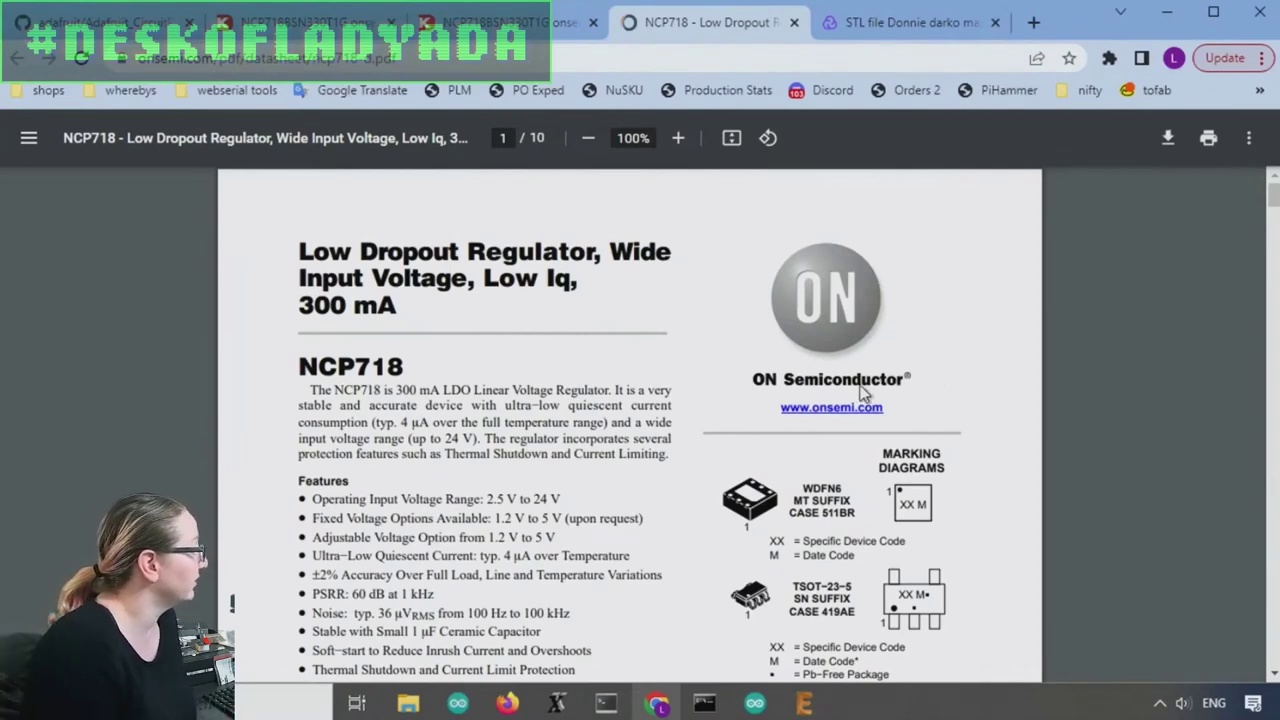
{"action": "scroll", "coordinate": [762, 341], "scroll_direction": "down", "scroll_amount": 2}
{"action": "left_click_drag", "start_coordinate": [386, 328], "coordinate": [434, 330]}
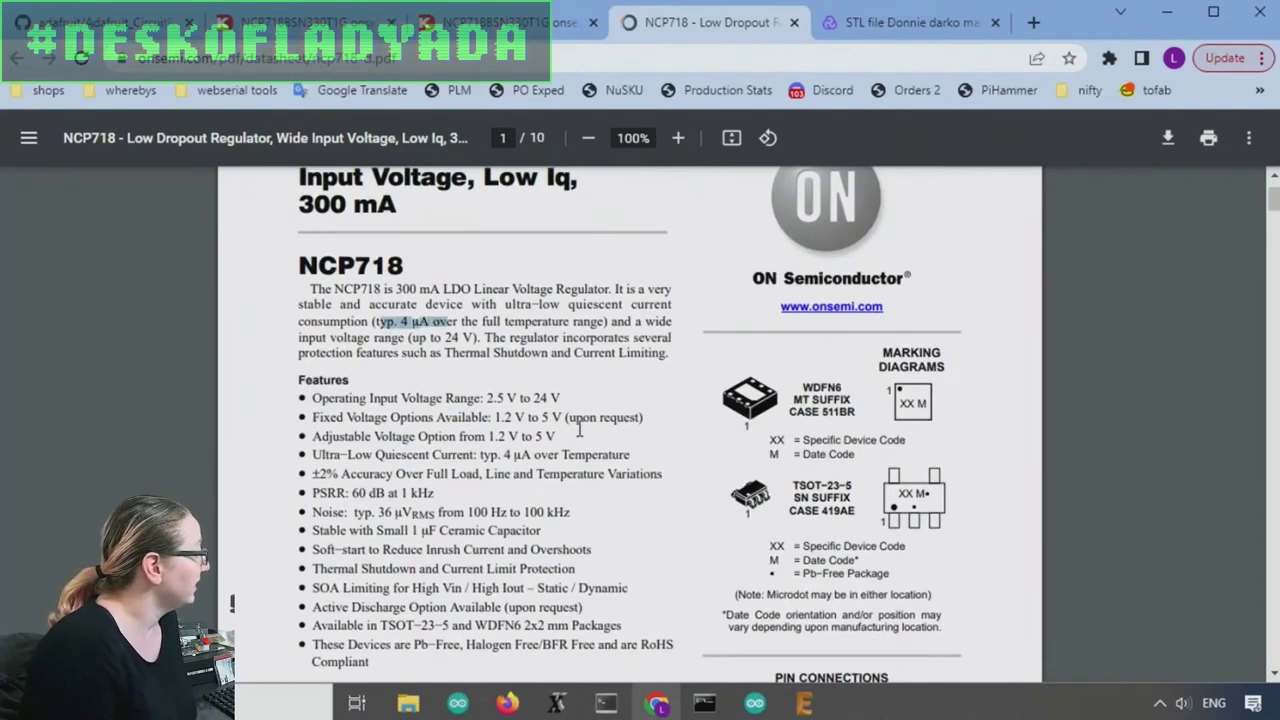
{"action": "left_click", "coordinate": [535, 36]}
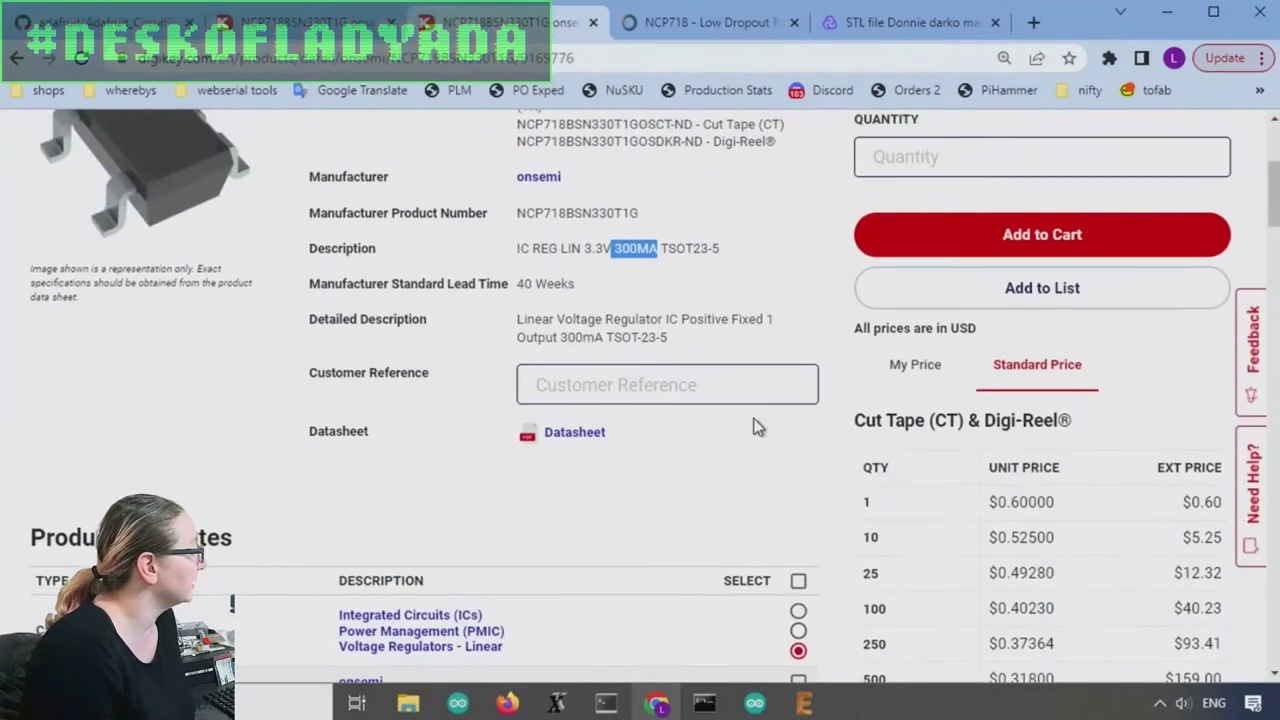
{"action": "scroll", "coordinate": [757, 425], "scroll_direction": "up", "scroll_amount": 2}
{"action": "scroll", "coordinate": [757, 425], "scroll_direction": "up", "scroll_amount": 1}
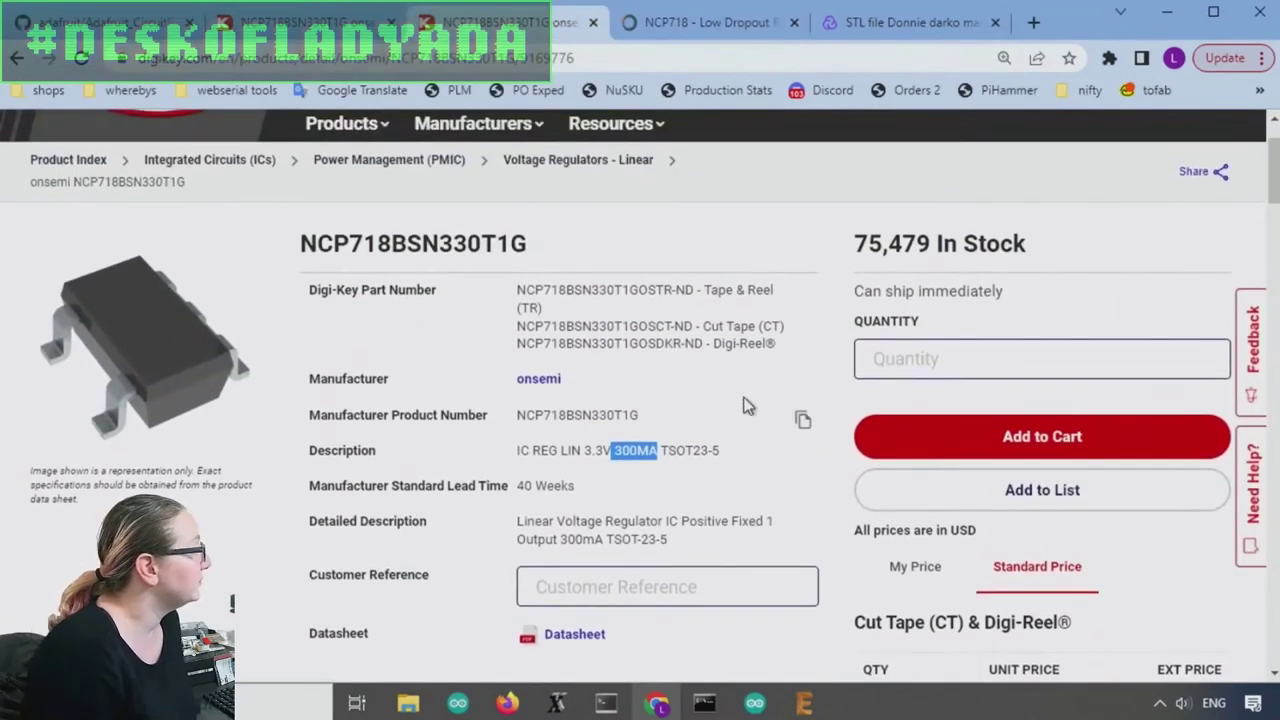